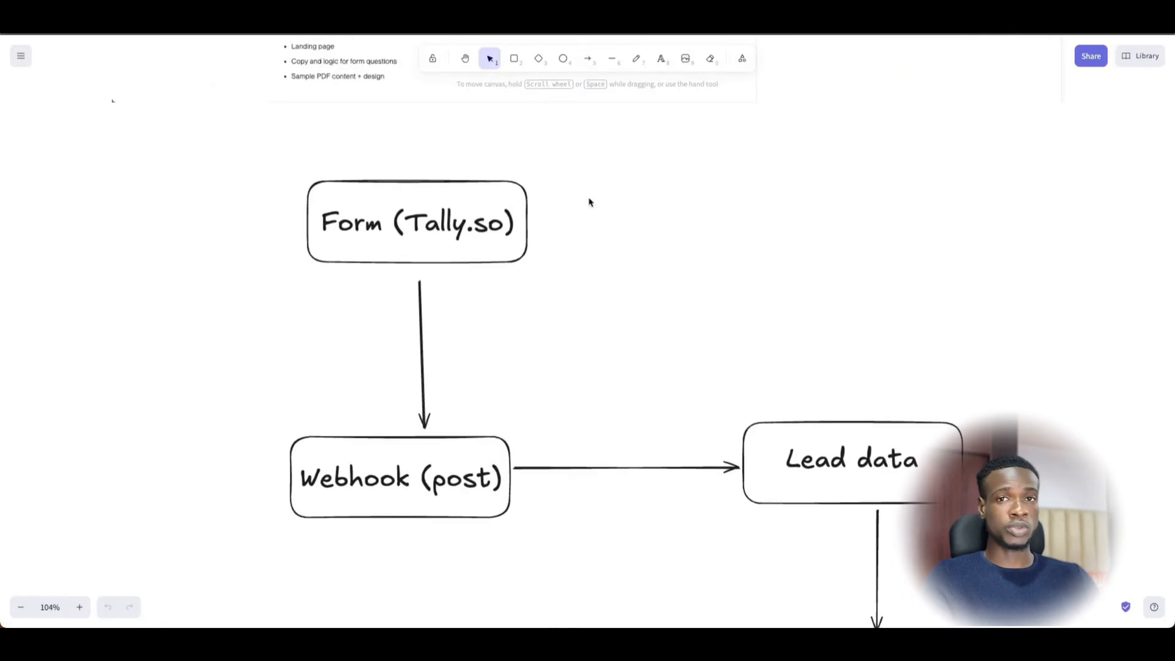
- Review the Excalidraw flowchart from the Calculate Valuation step through the email, HubSpot and Slack boxes
scroll(565, 213, "down", 5)
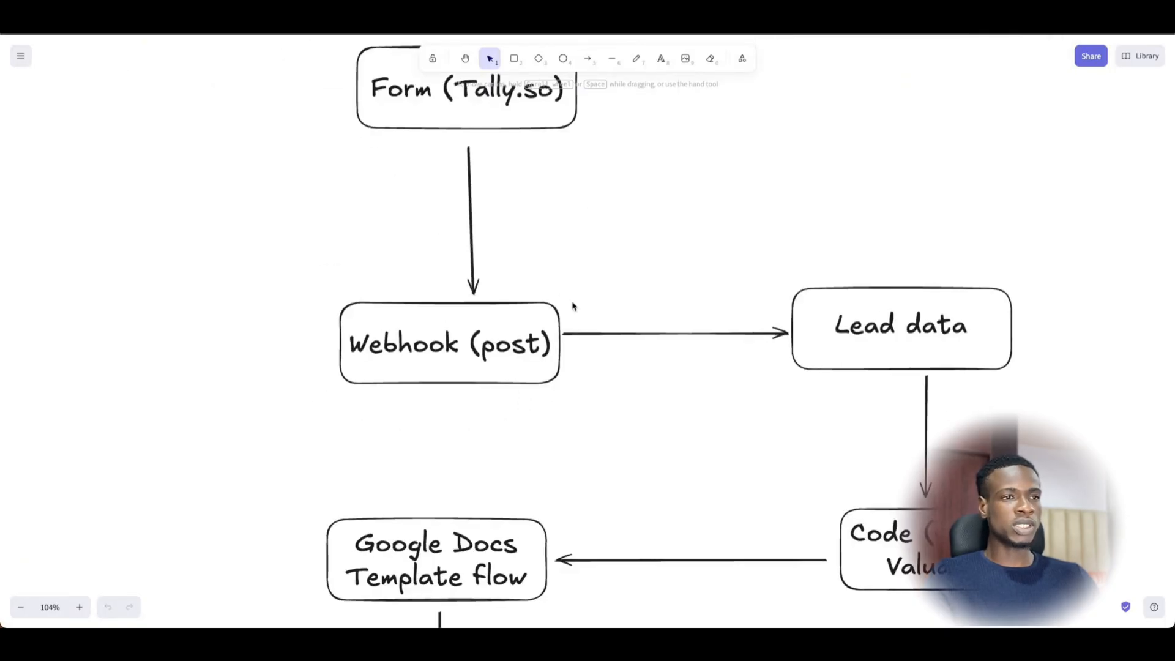
scroll(572, 307, "up", 2)
scroll(569, 313, "down", 2)
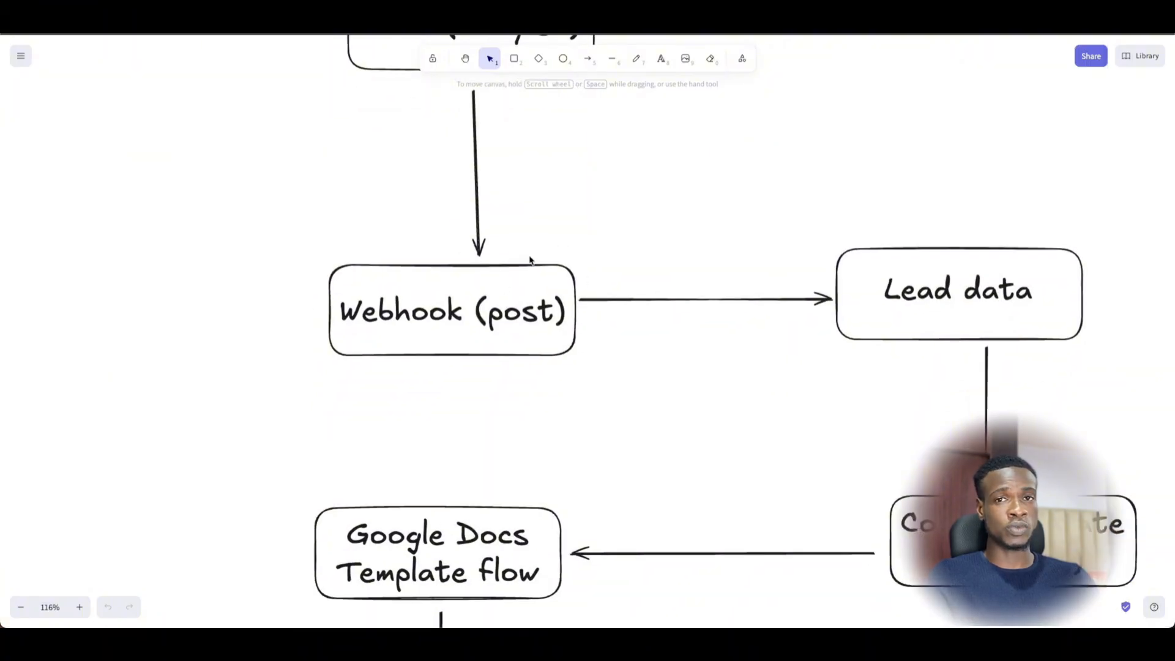
left_click_drag(740, 340, 547, 306)
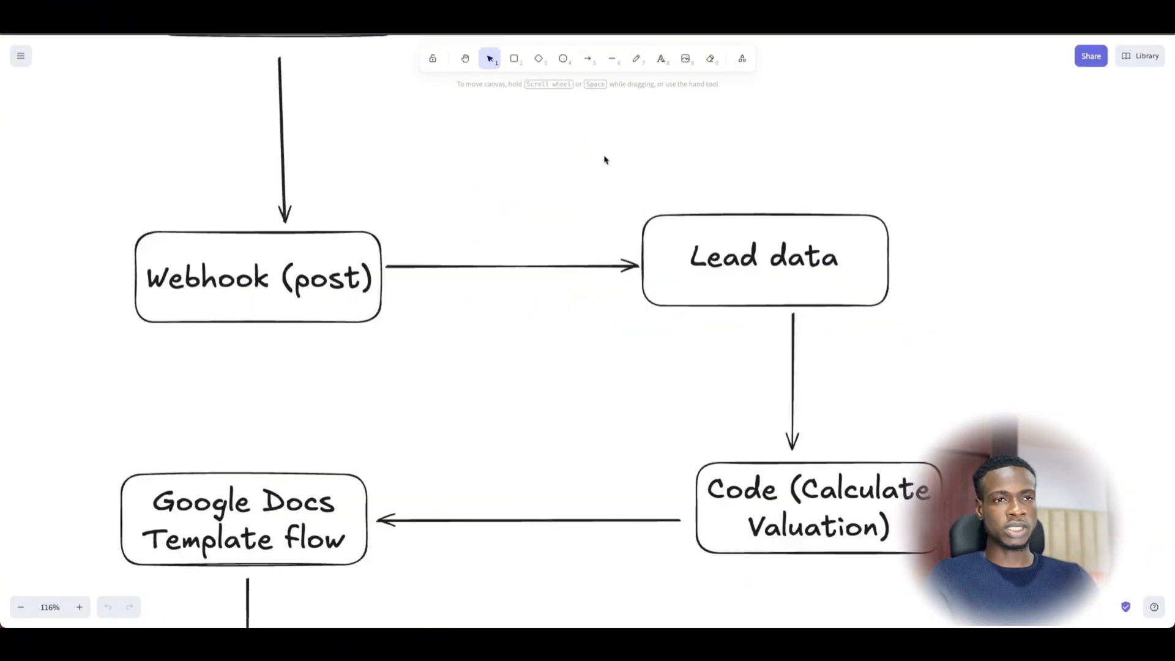
scroll(514, 276, "down", 5)
scroll(514, 275, "right", 7)
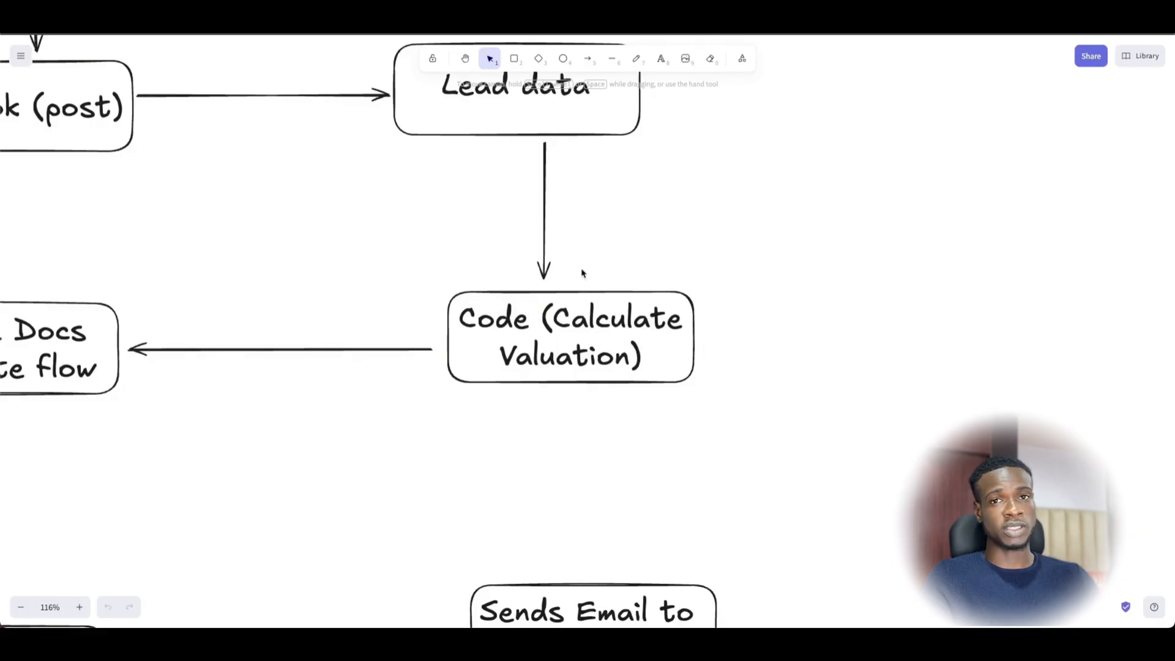
scroll(572, 269, "left", 6)
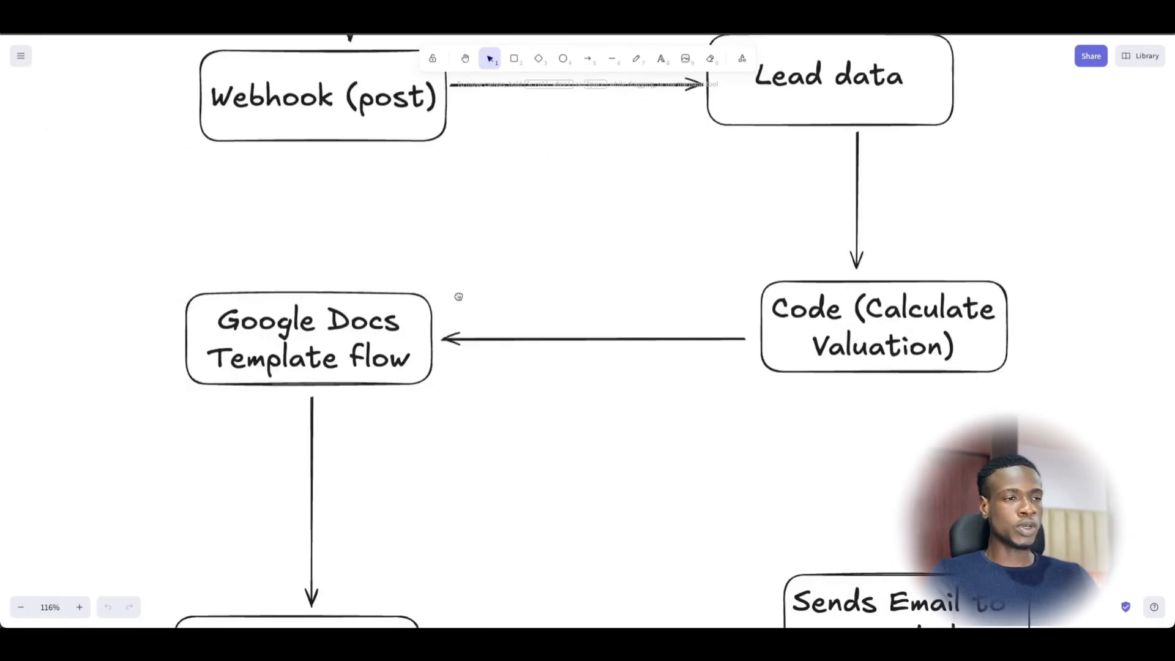
scroll(428, 296, "down", 1)
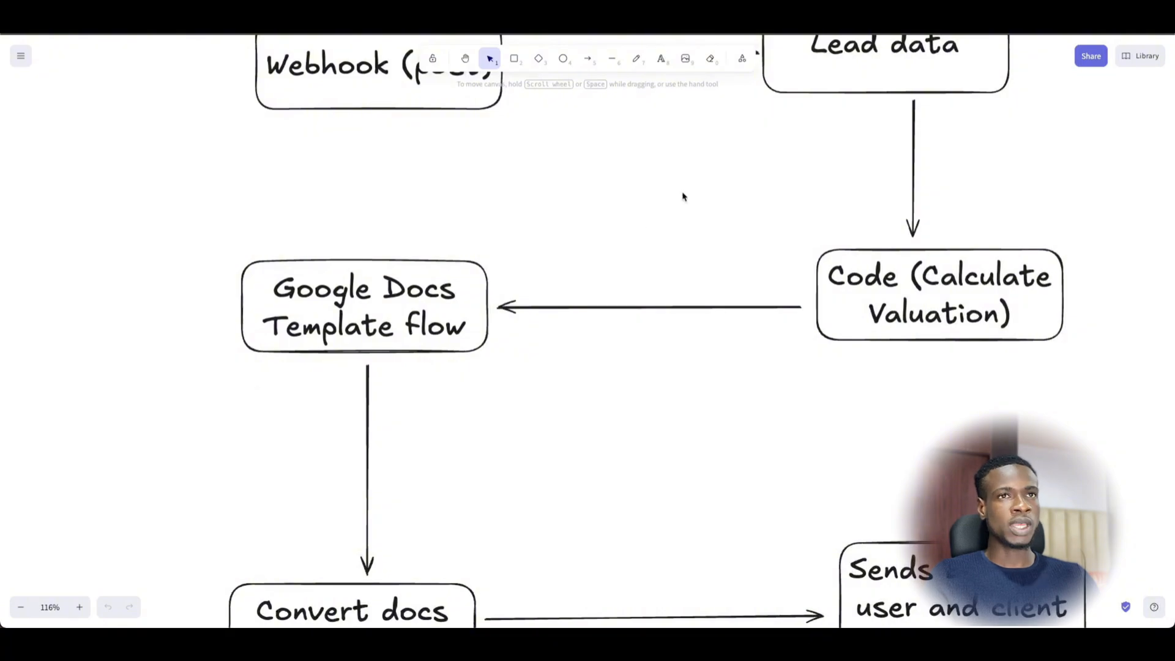
- Switch to the Tally Business Valuation form and look over its fields, First name through Industry
left_click(762, 21)
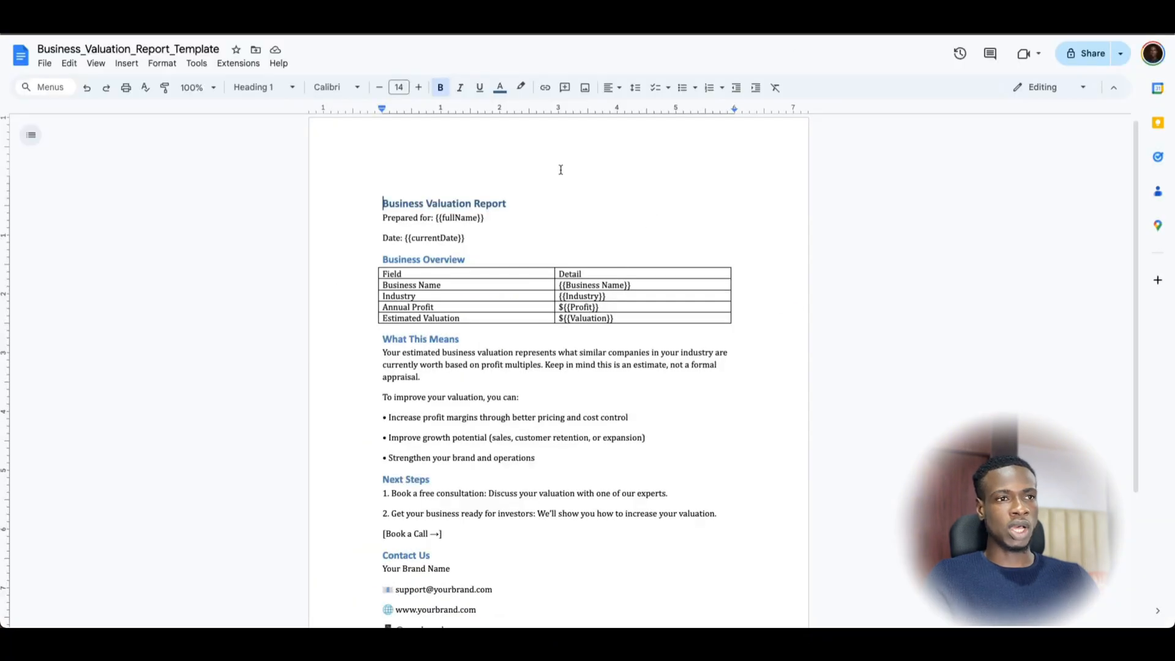
scroll(490, 452, "down", 3)
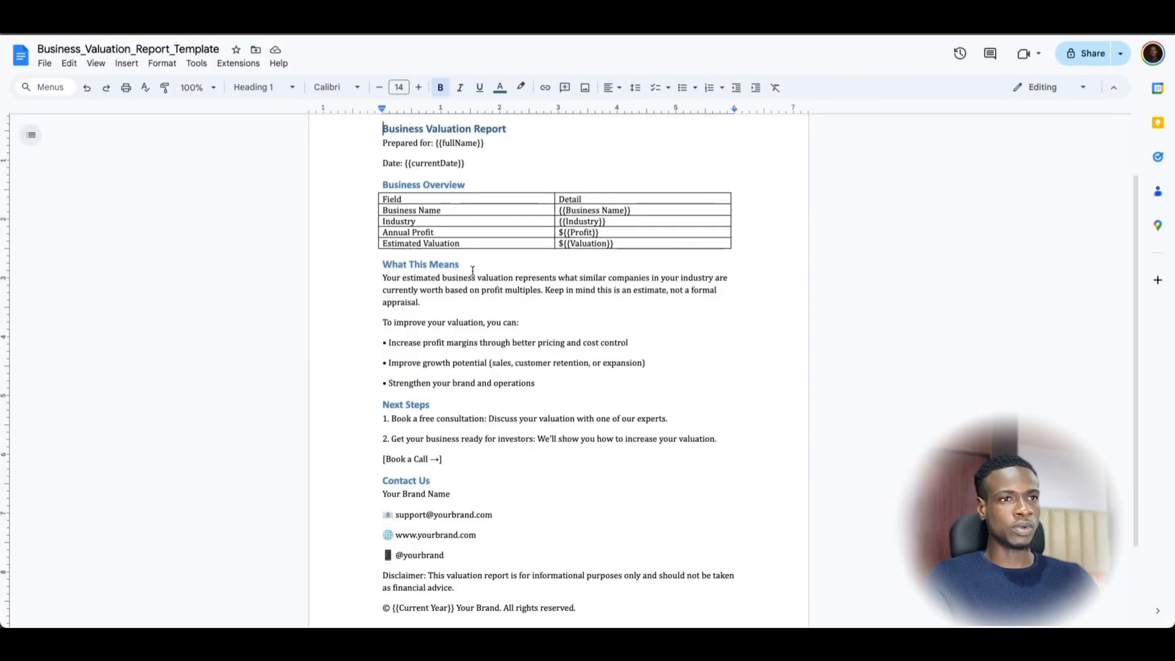
scroll(486, 192, "up", 2)
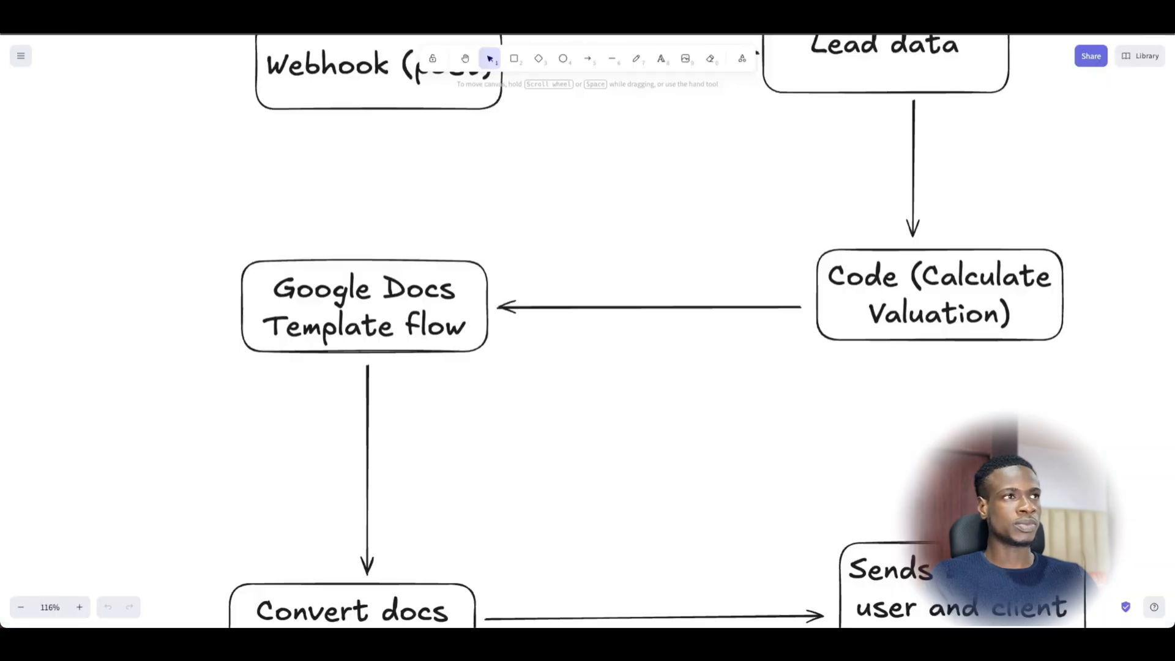
scroll(488, 332, "down", 3)
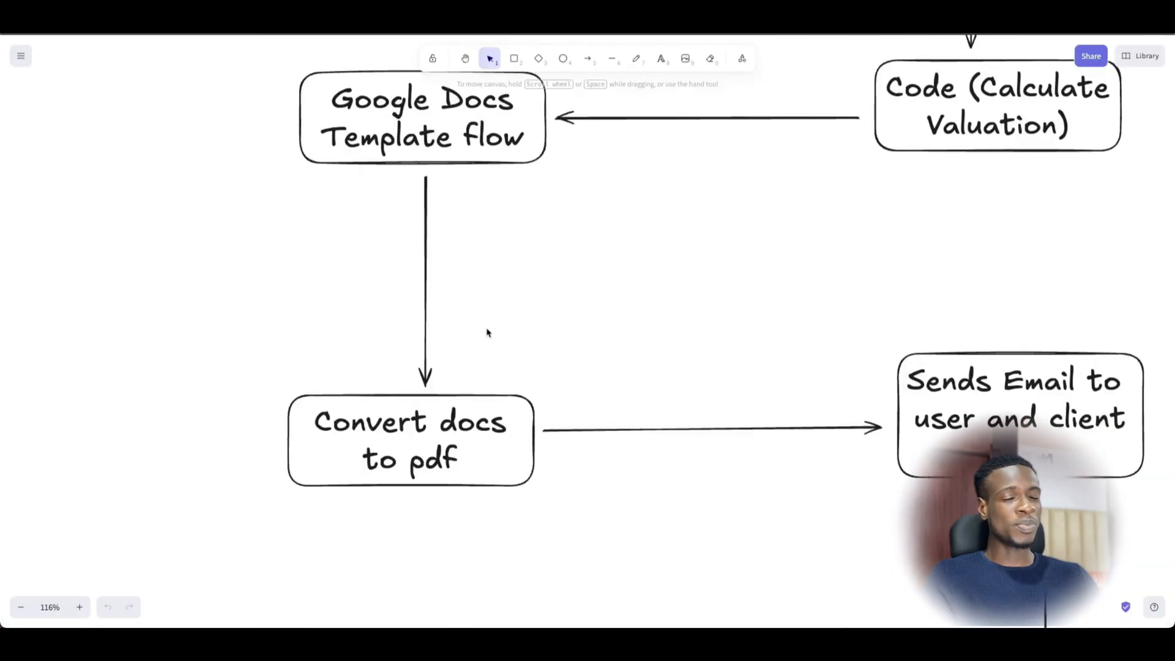
scroll(486, 282, "up", 1)
scroll(505, 489, "down", 2)
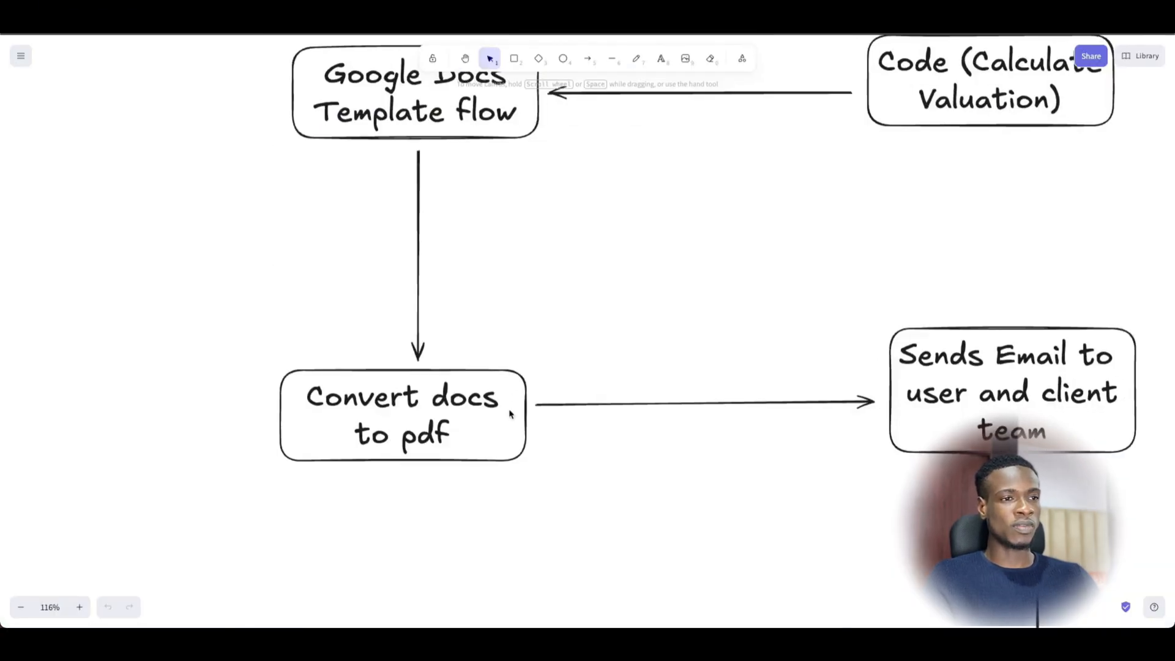
scroll(614, 424, "right", 5)
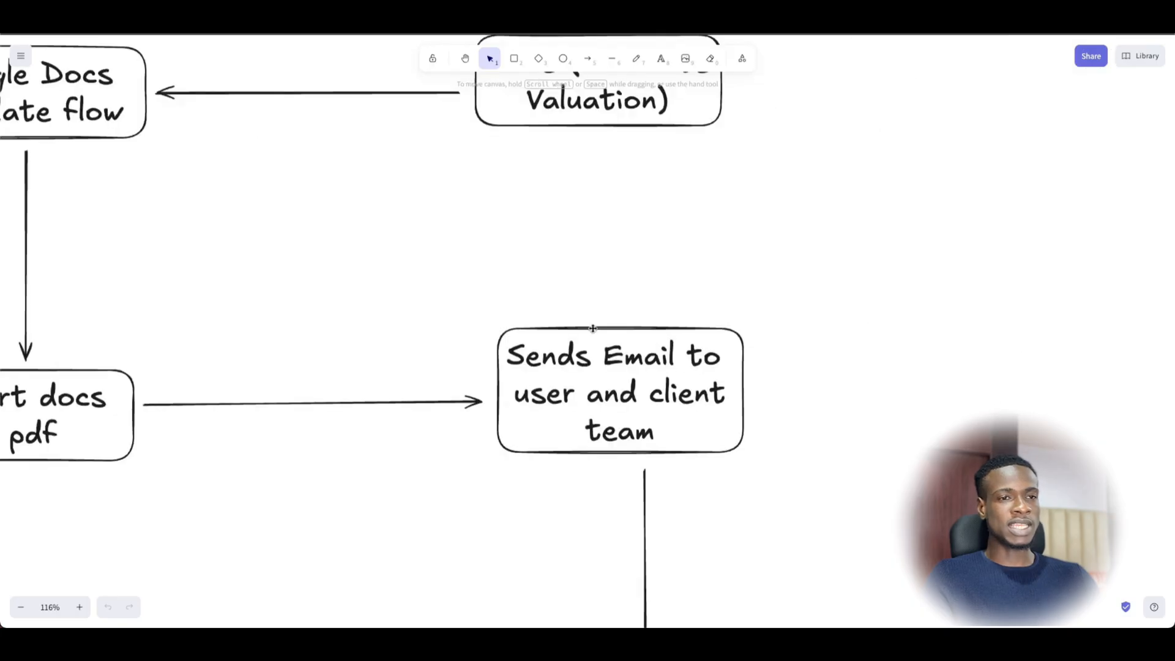
scroll(749, 353, "right", 1)
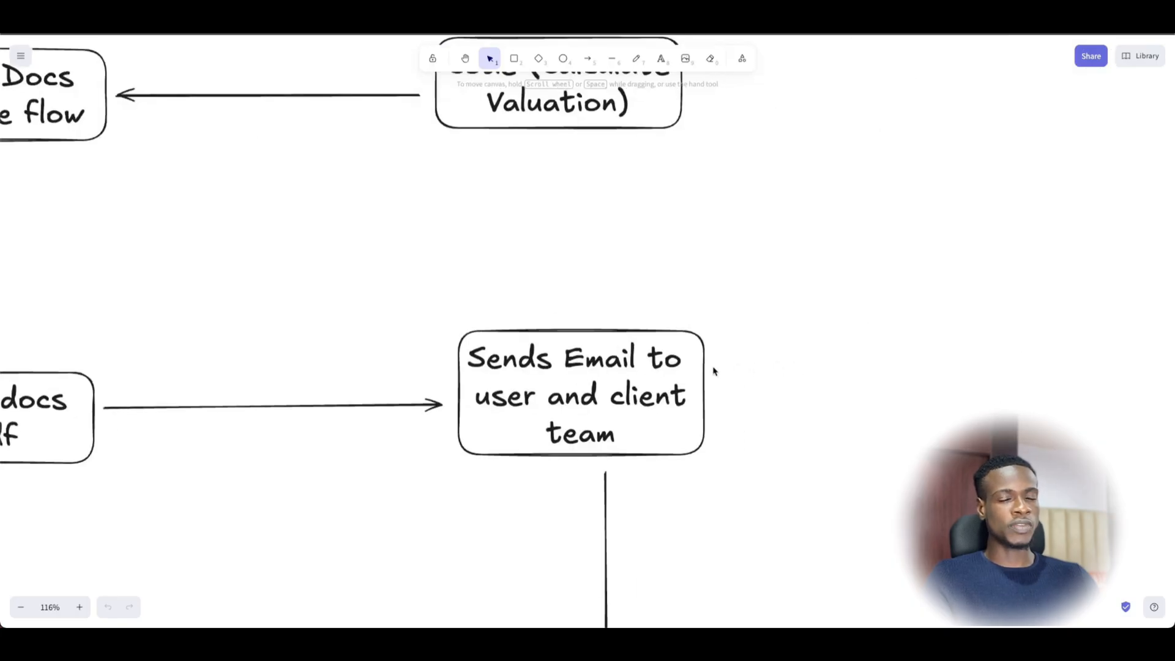
scroll(684, 413, "down", 9)
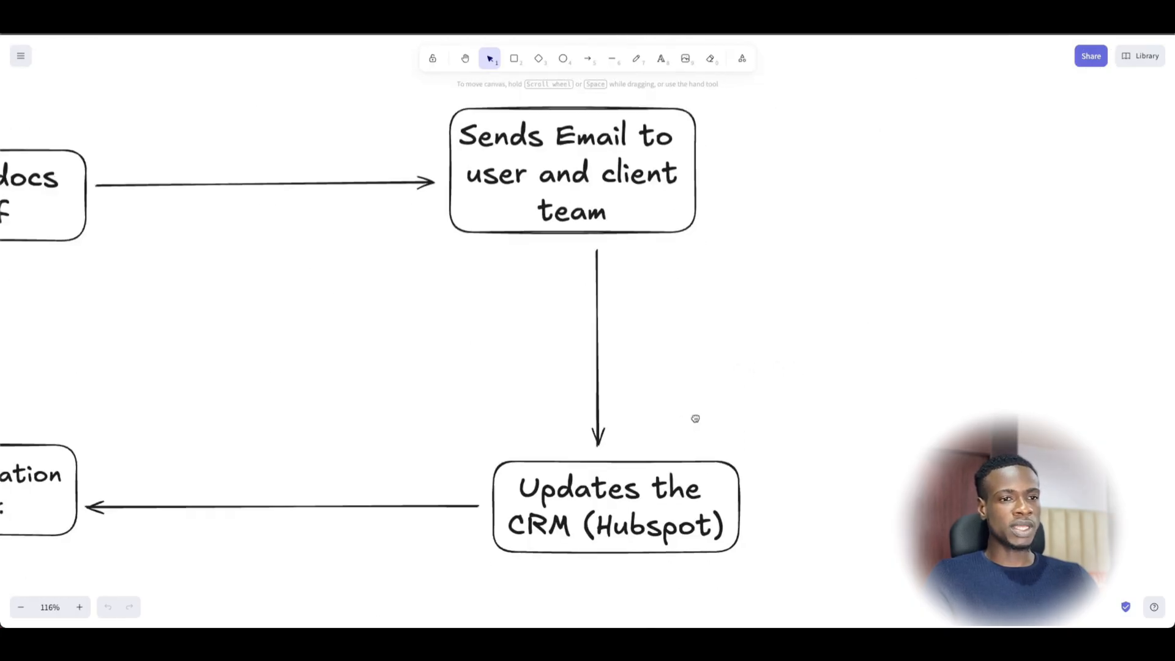
scroll(472, 428, "left", 5)
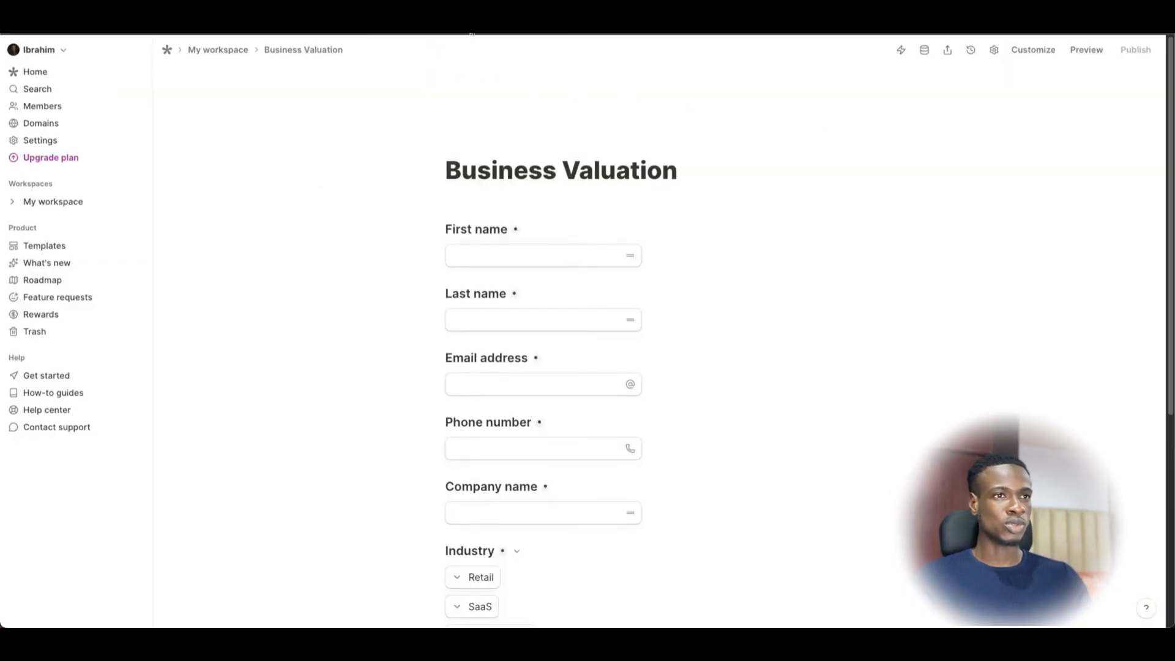
- Open the Business Valuation form's Integrations settings and begin adding a Webhook endpoint URL
scroll(567, 248, "down", 2)
scroll(463, 207, "down", 2)
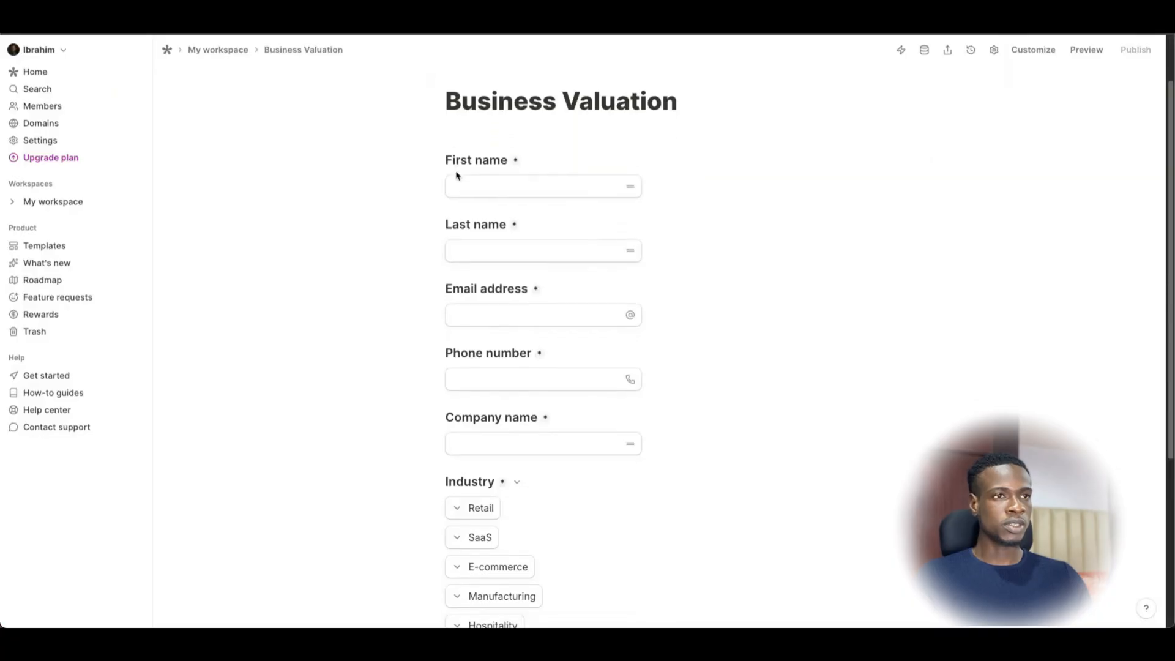
scroll(507, 297, "down", 1)
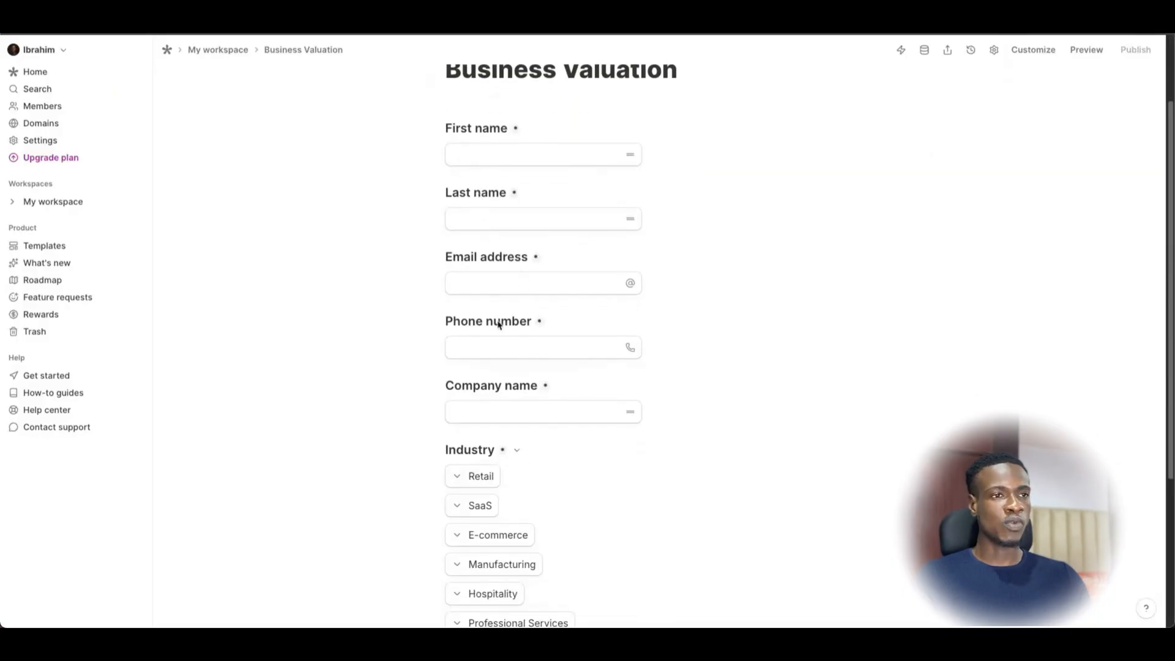
scroll(496, 392, "down", 6)
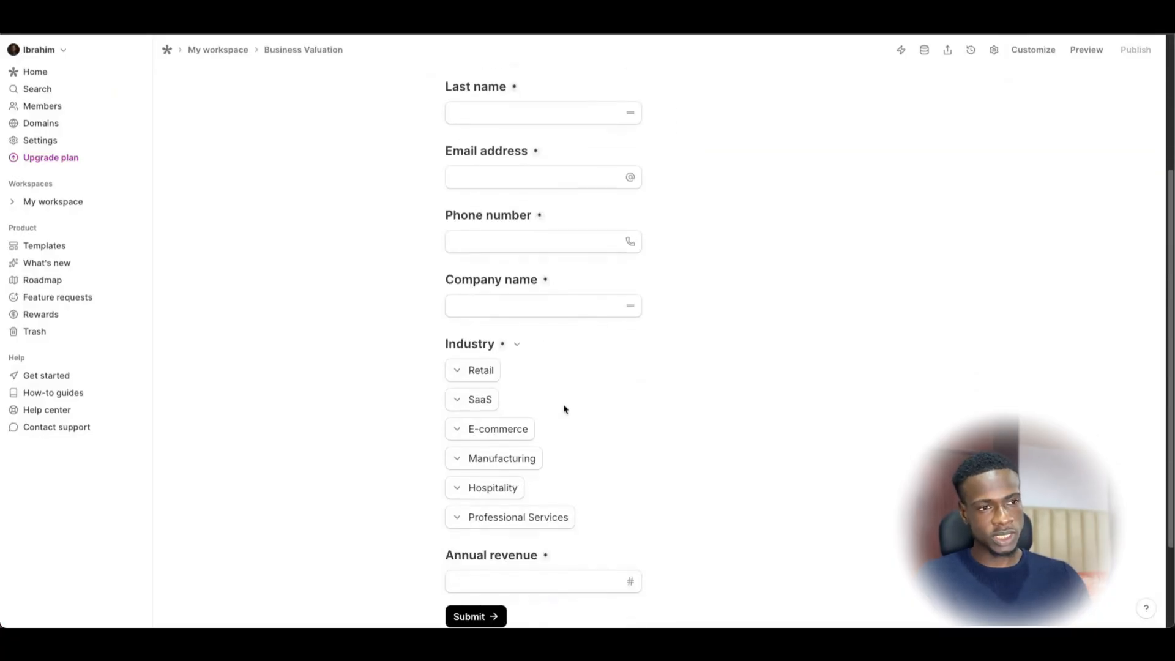
scroll(549, 430, "up", 10)
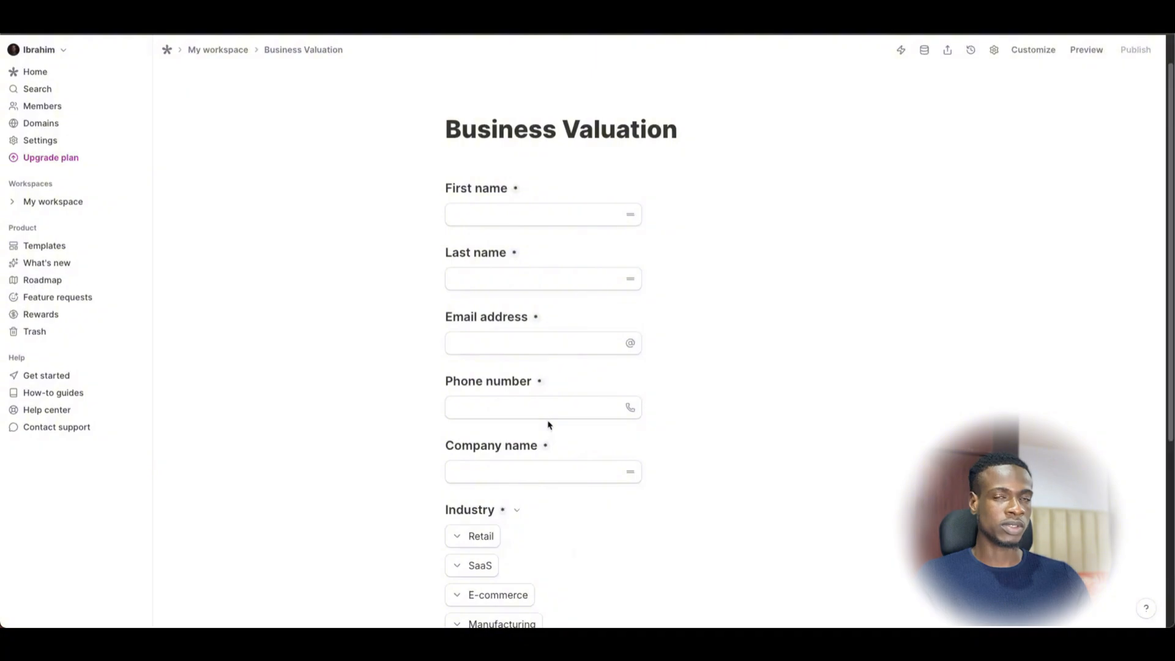
left_click(995, 52)
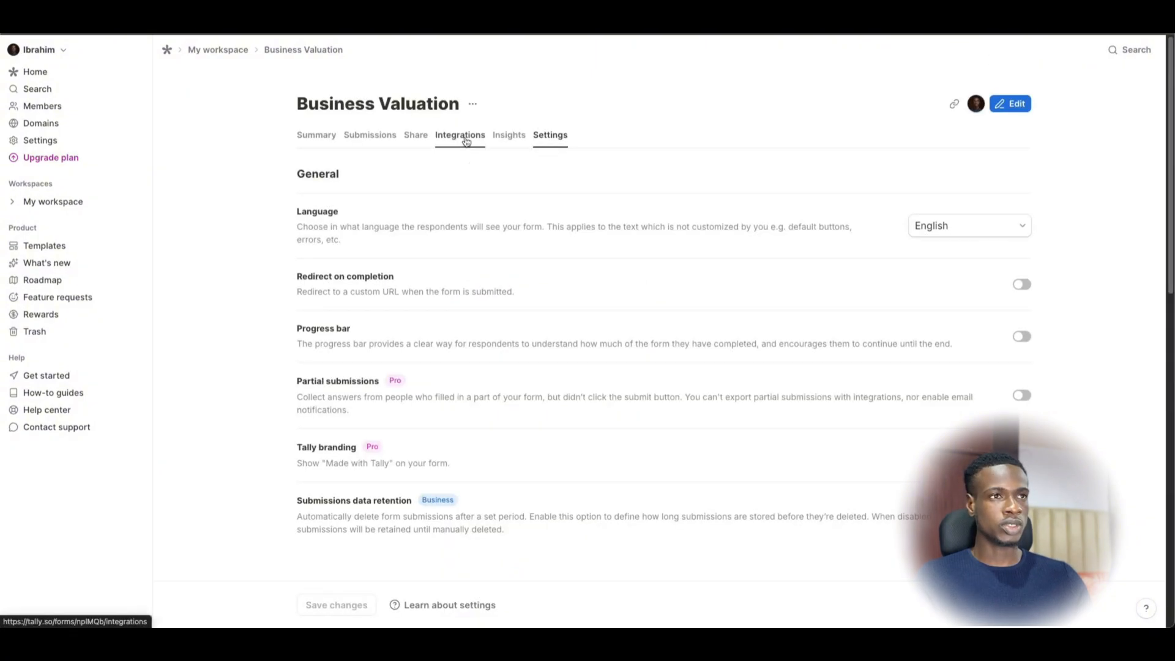
left_click(467, 142)
left_click(315, 397)
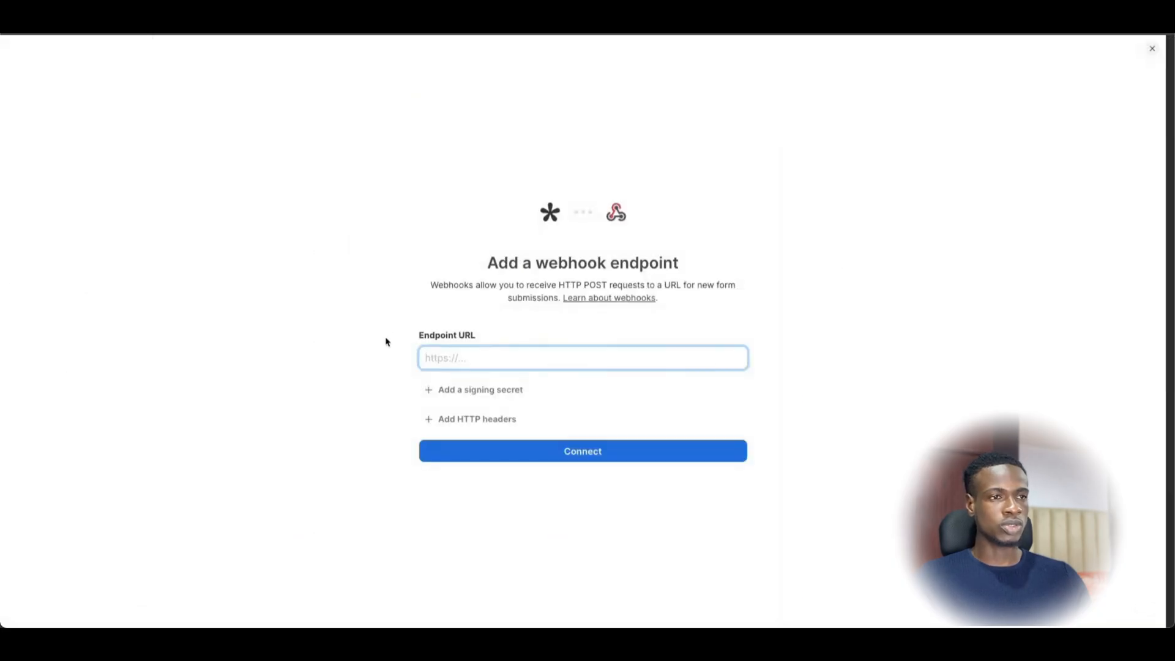
left_click(416, 358)
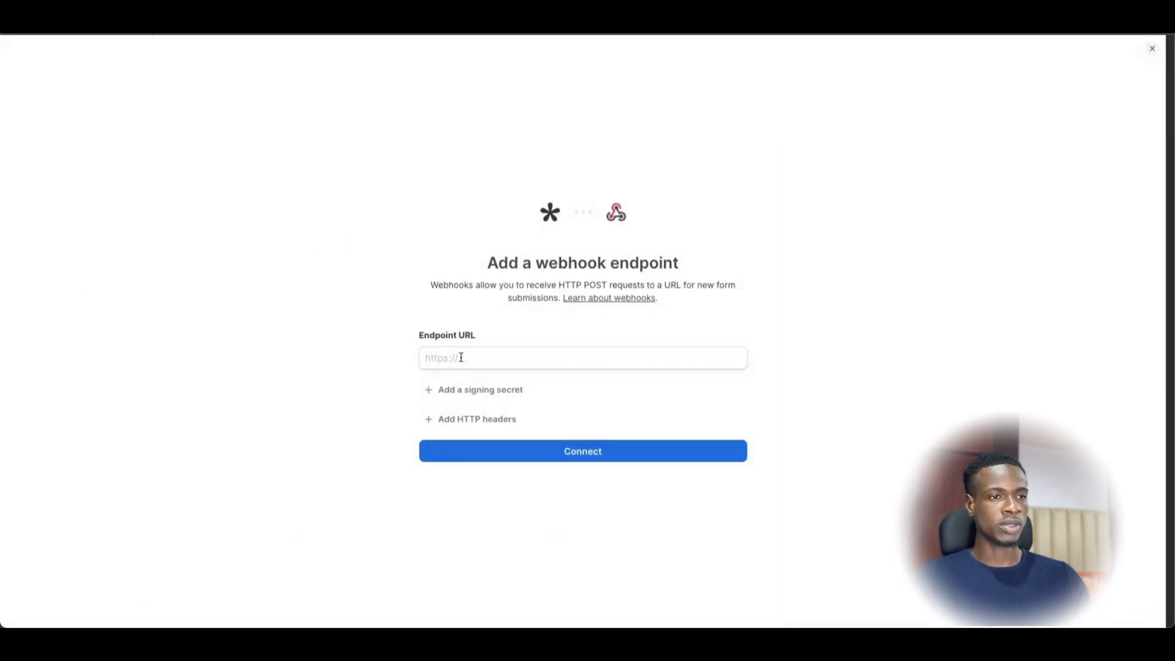
left_click(461, 357)
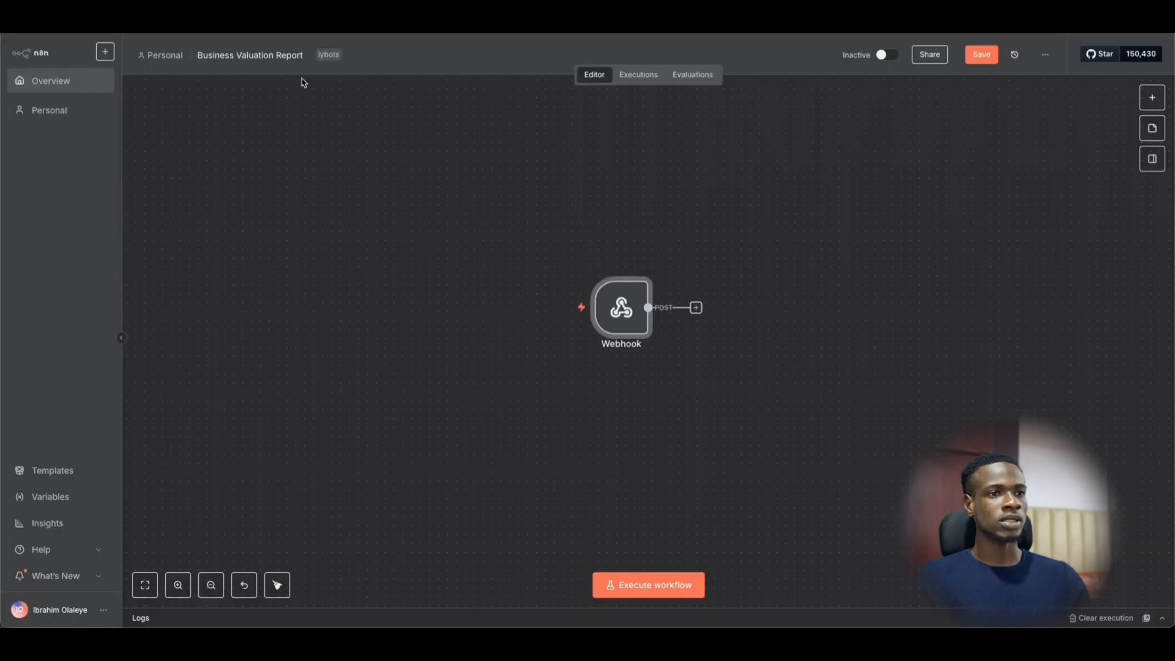
left_click(1152, 98)
type("webho")
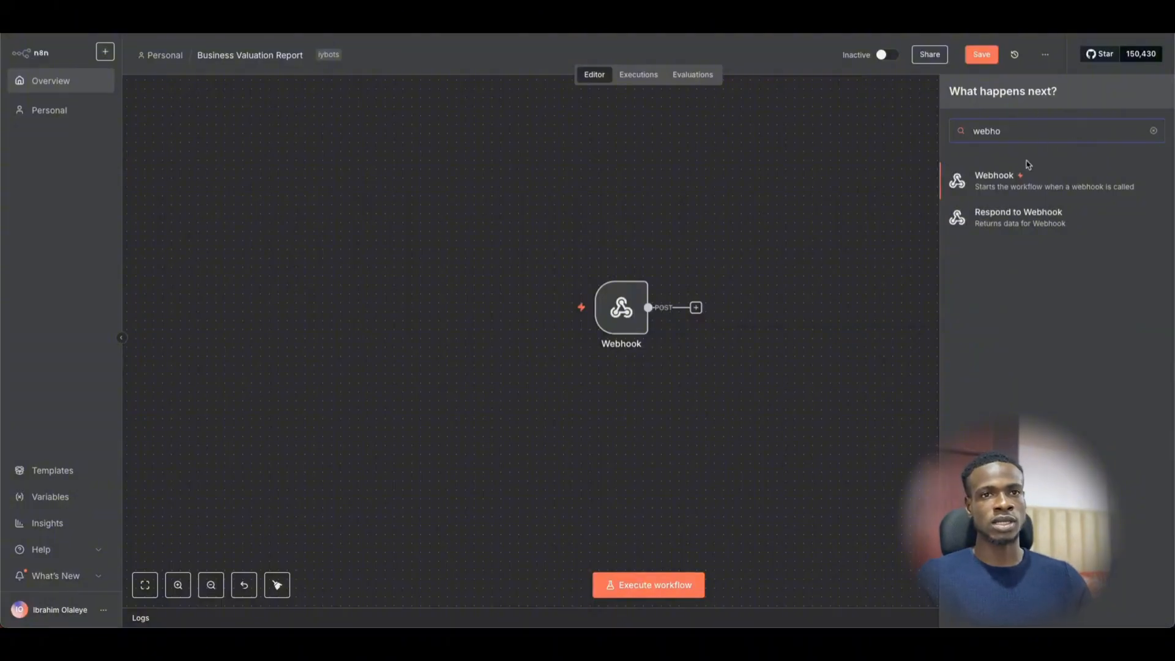
left_click(874, 179)
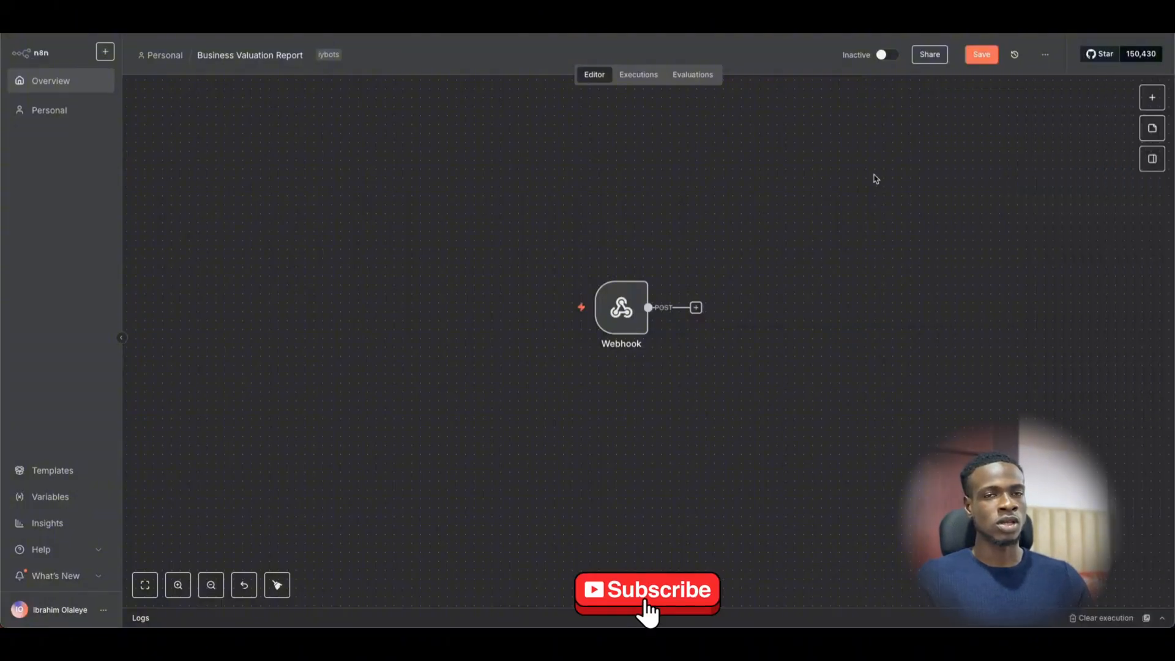
left_click(1154, 101)
left_click(860, 131)
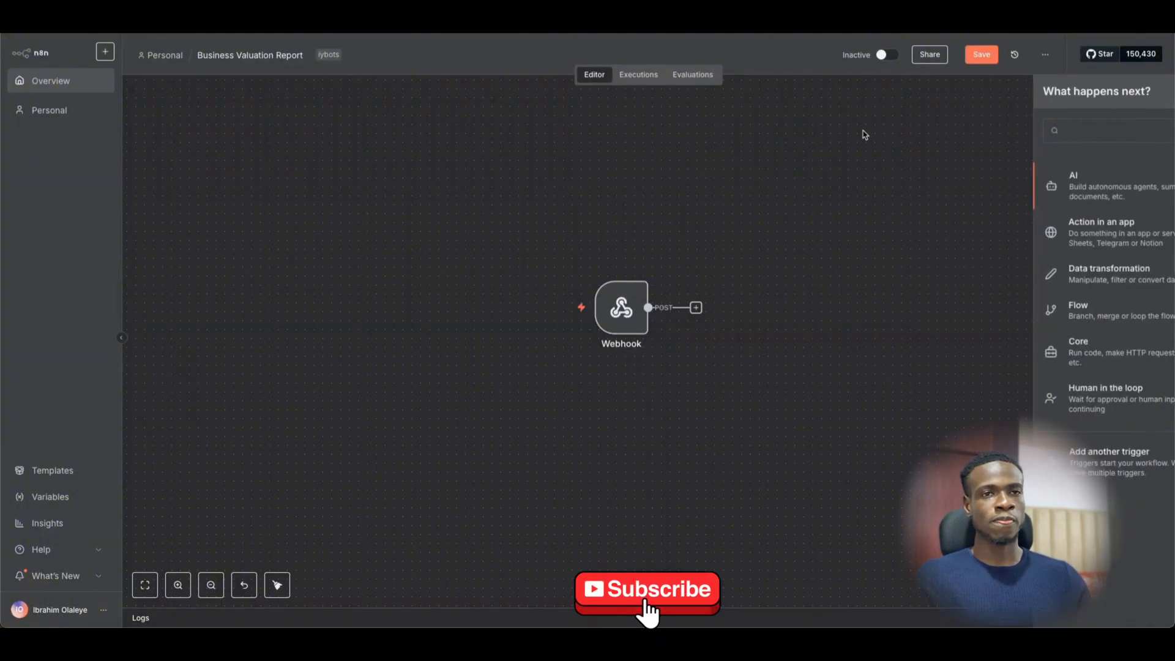
key("Tab")
left_click(867, 135)
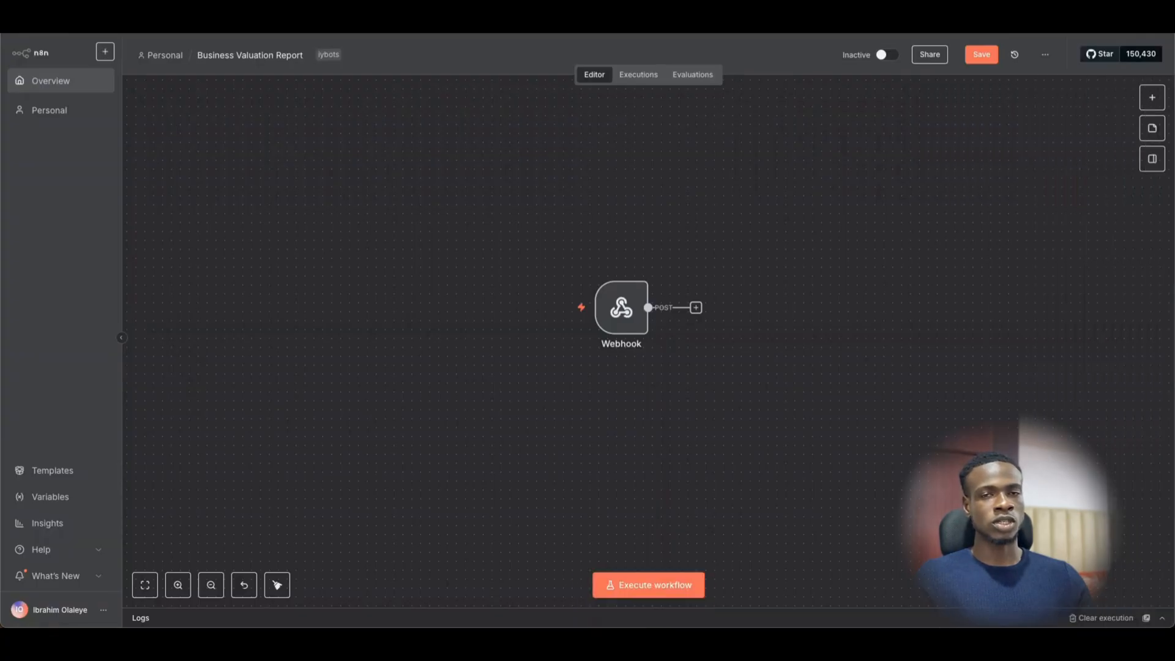
- Confirm the Webhook trigger node uses POST as its HTTP method
mouse_move(624, 335)
double_click(610, 314)
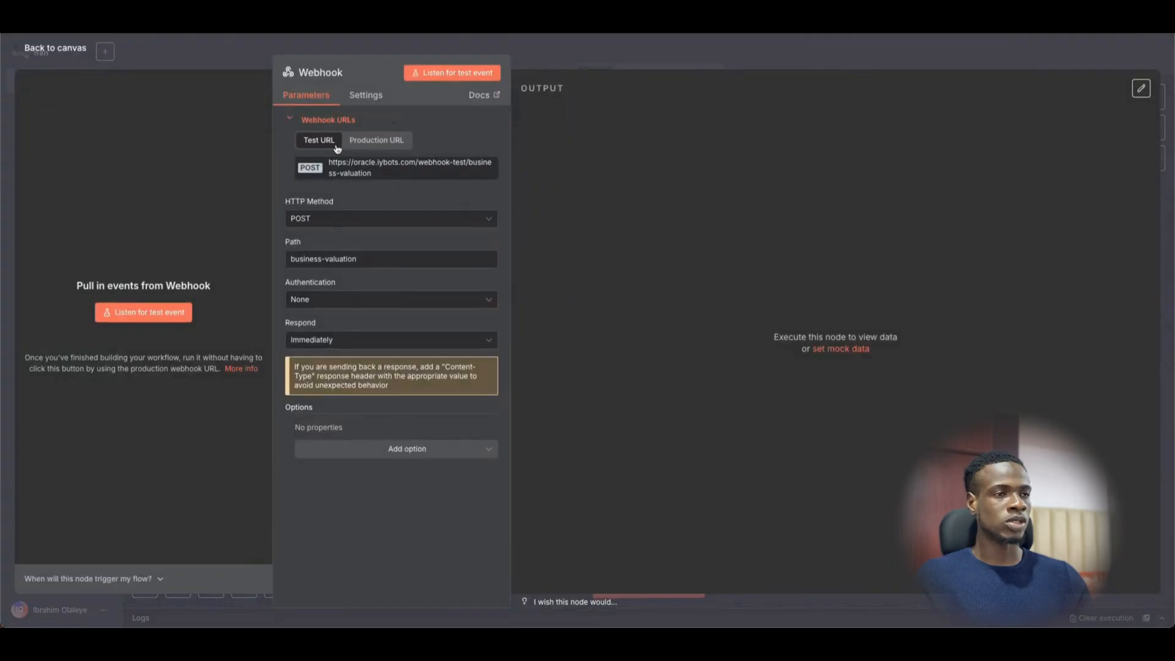
left_click(309, 217)
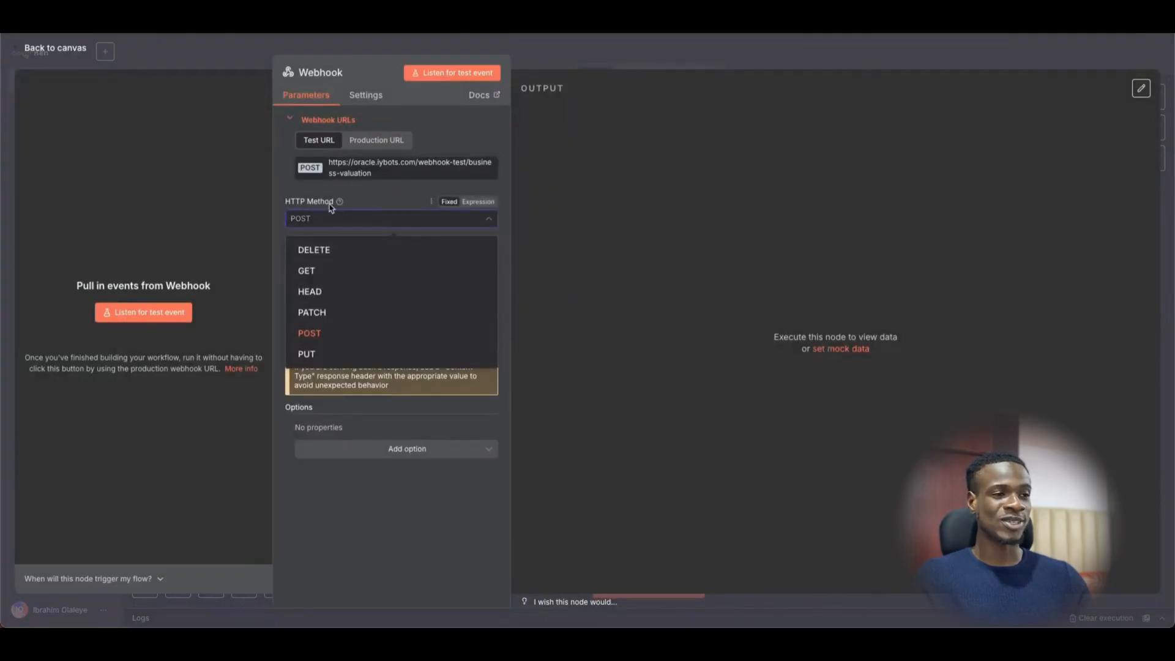
left_click(328, 333)
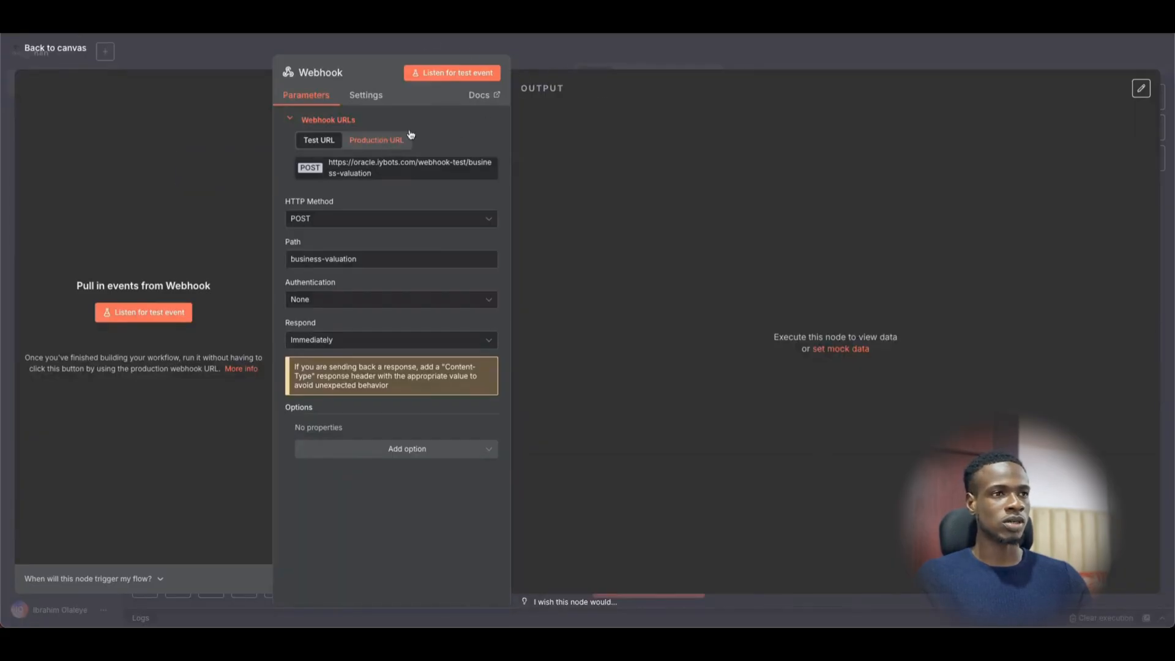
left_click(692, 56)
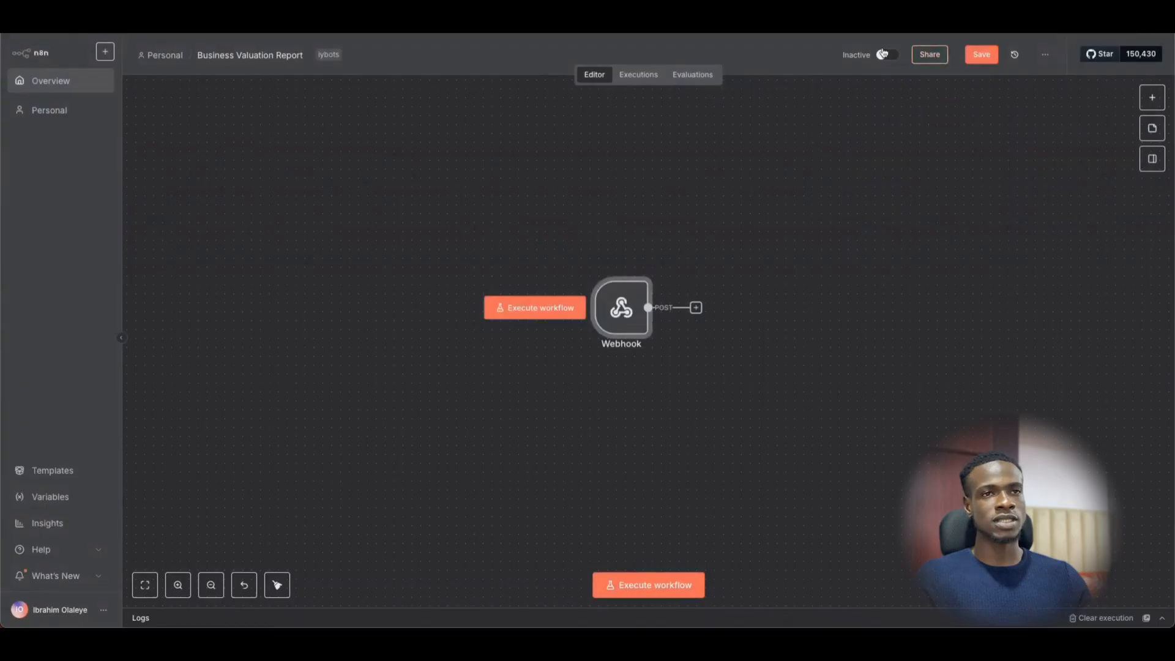
- Copy the Webhook's test URL and set the workflow listening for a test event
double_click(623, 289)
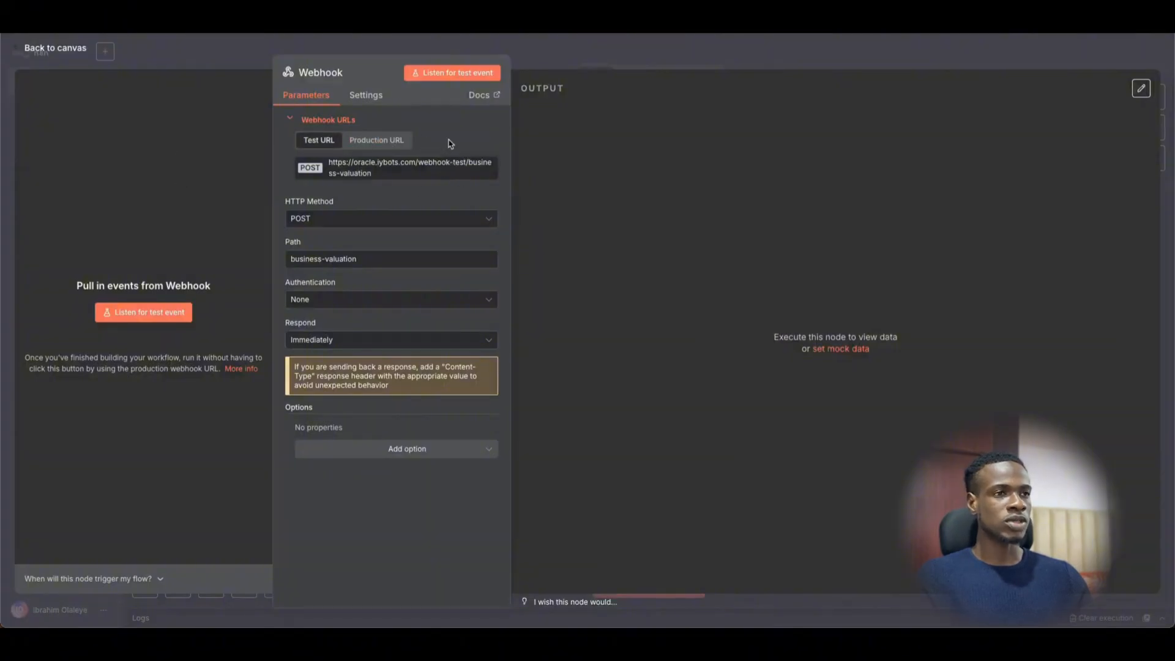
left_click(340, 163)
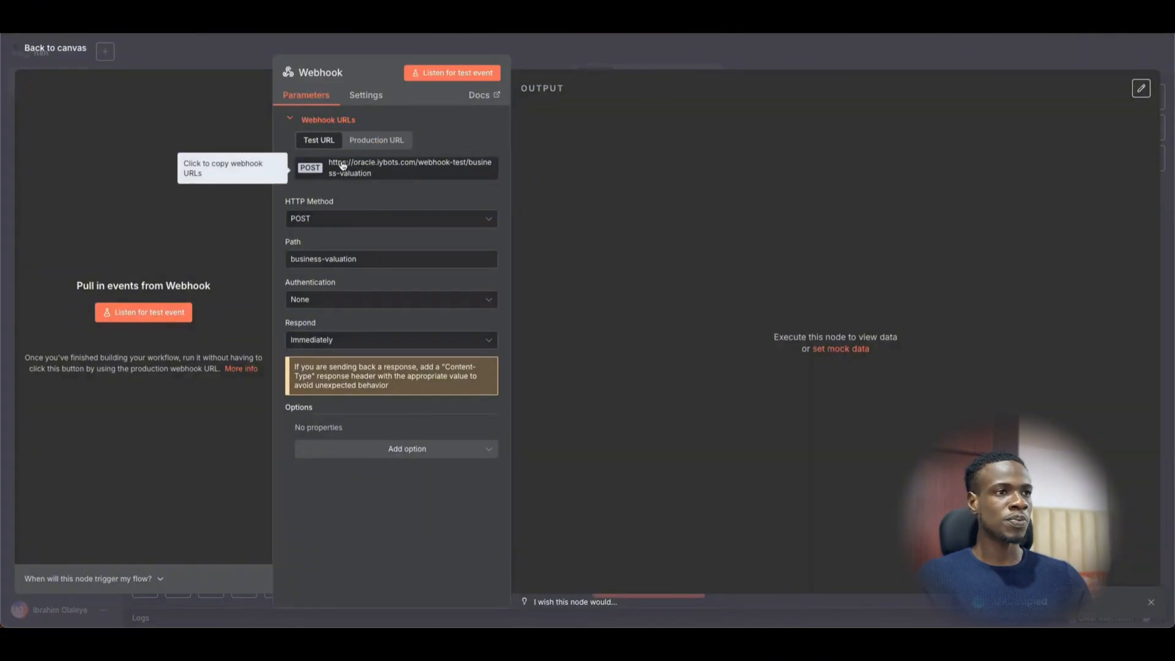
double_click(338, 162)
left_click(168, 313)
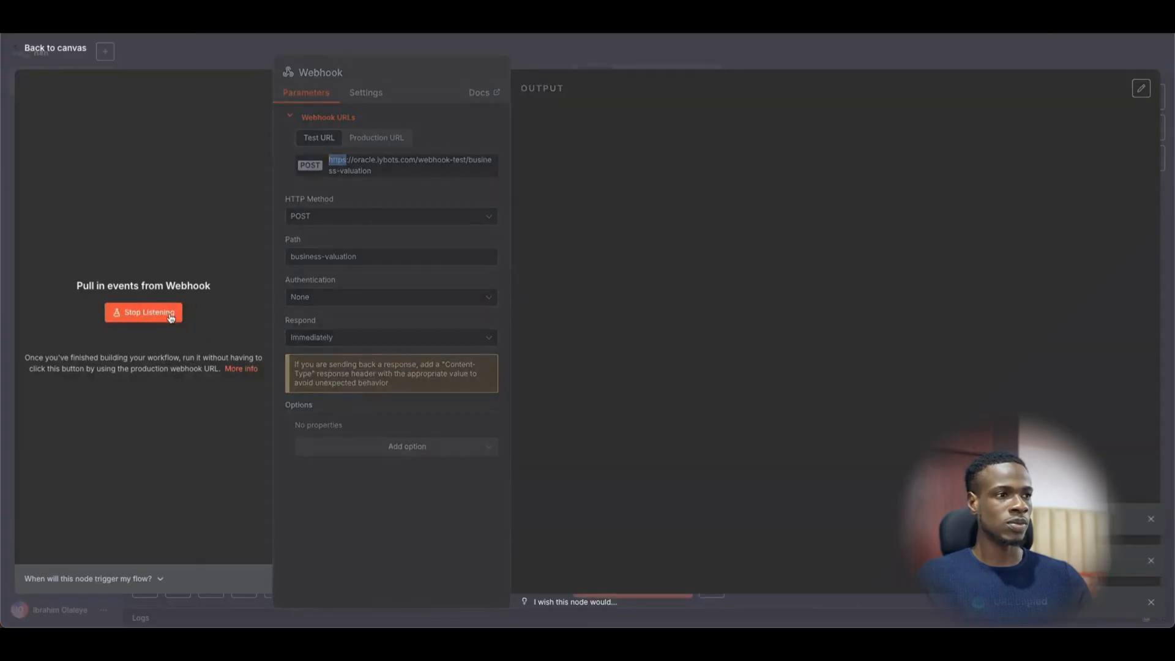
left_click(753, 64)
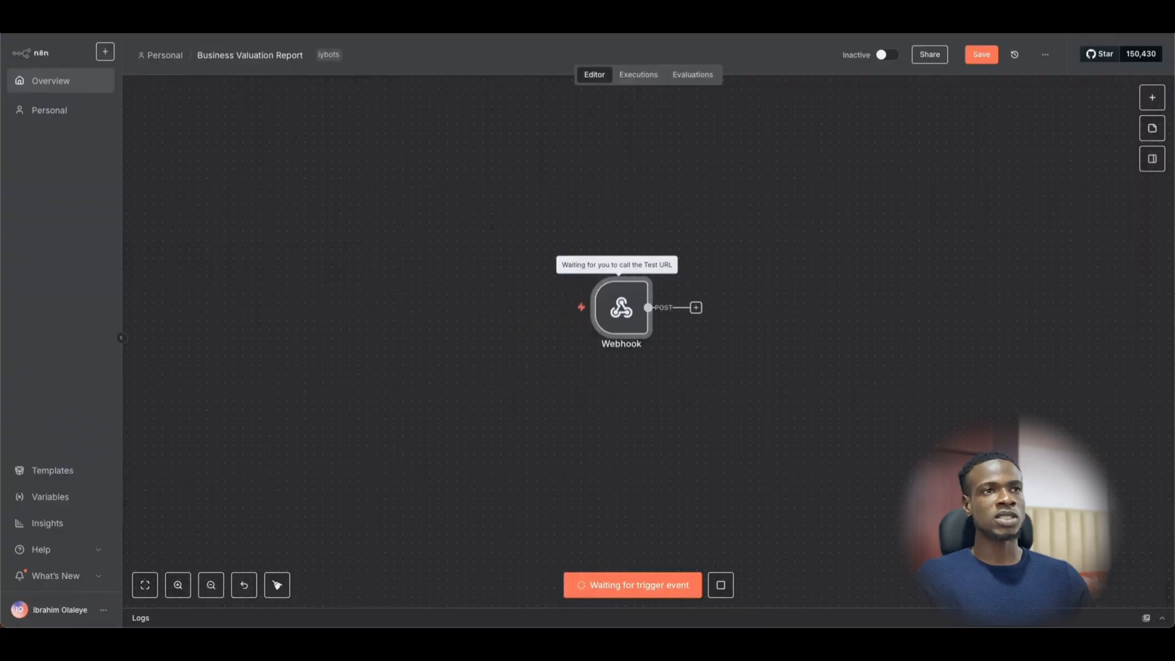
left_click(555, 24)
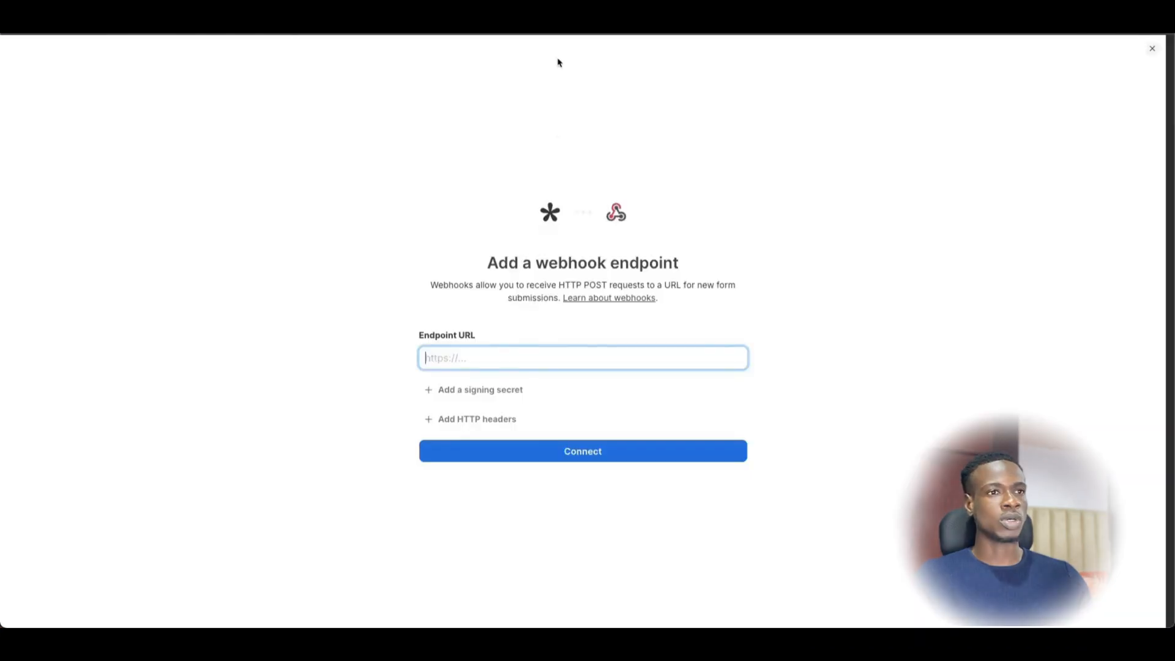
- Paste the n8n test URL as Tally's webhook Endpoint URL and connect it
left_click(493, 358)
key("ctrl+v")
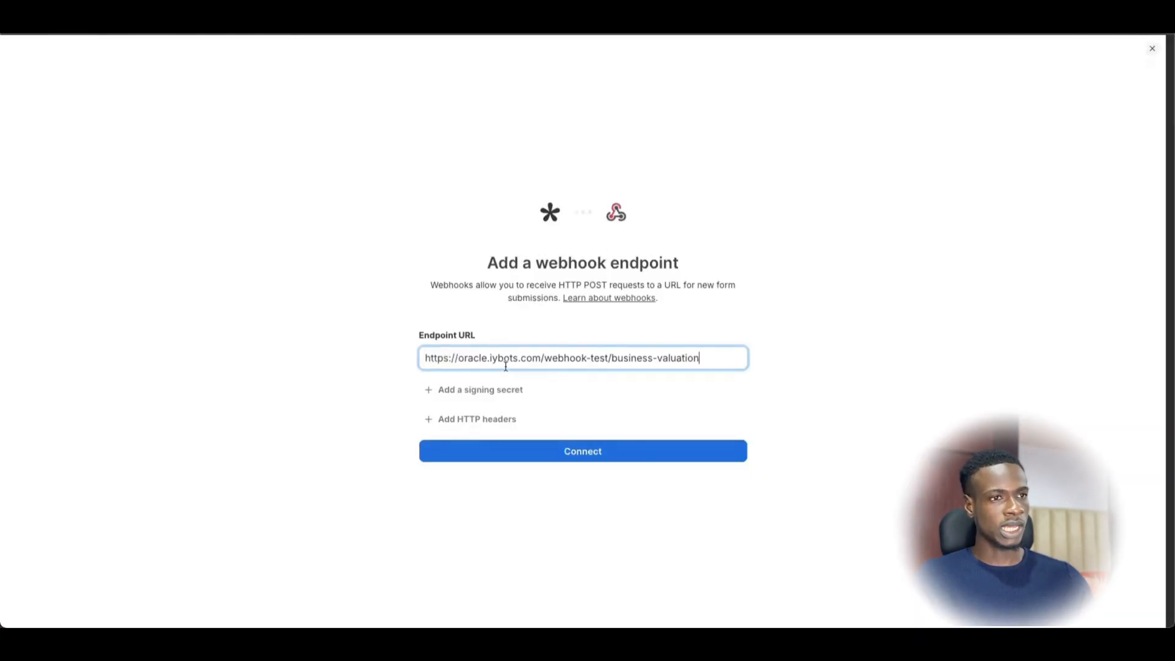
left_click(616, 449)
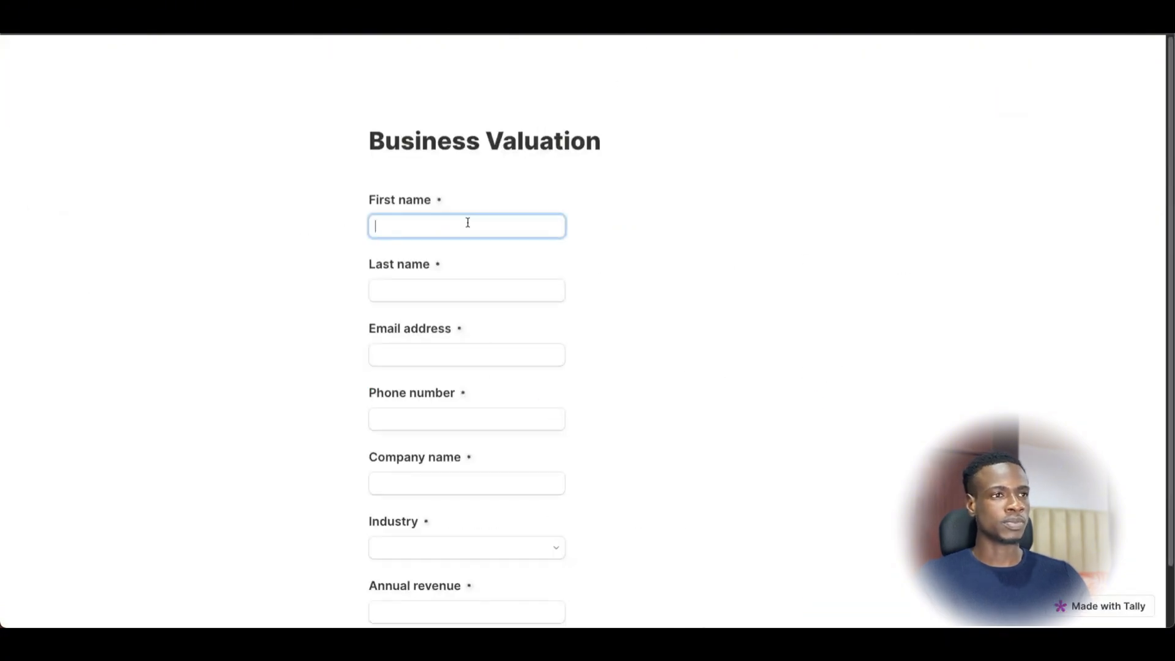
- Enter the test lead's first name, last name, e-mail address and phone number
key("Tab")
key("Tab")
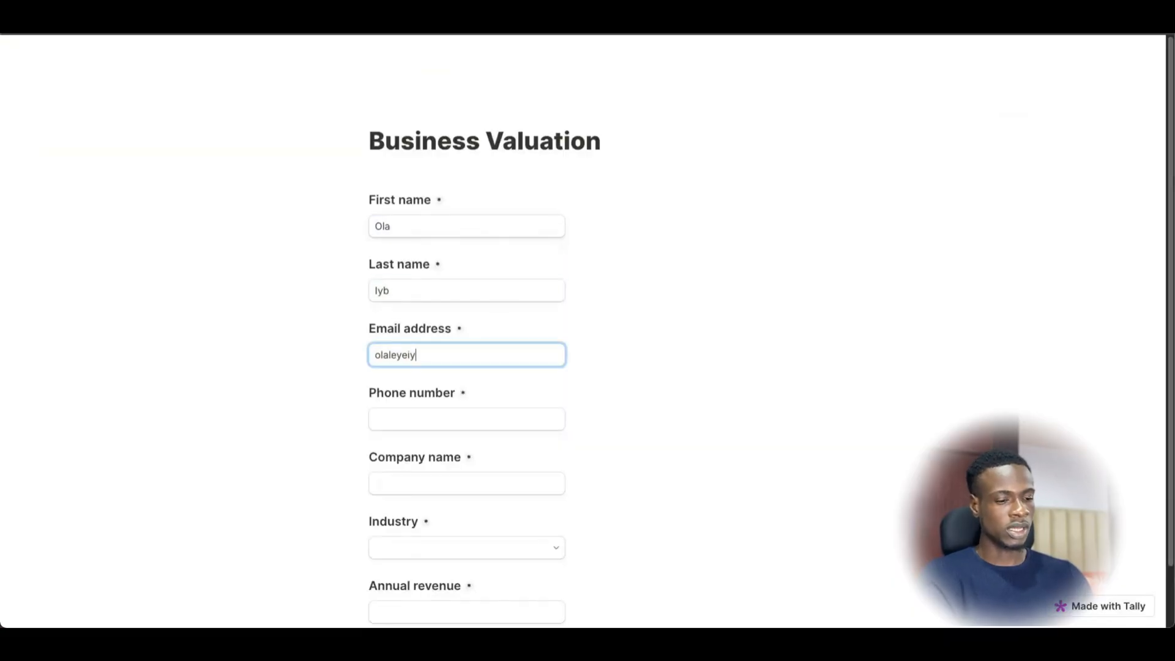
key("Tab")
key("Tab")
- Fill in a company name, Industry Manufacturing and annual revenue 64000, then submit the form
type("Iybots")
key("Tab")
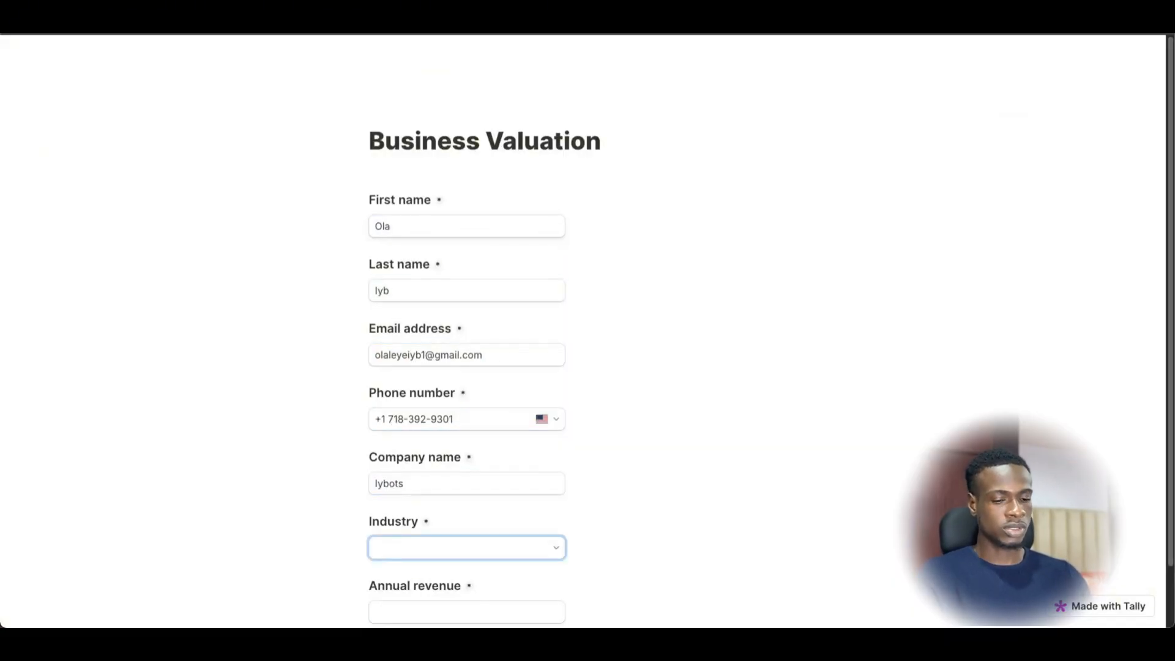
key("Down")
key("Return")
key("Tab")
type("64")
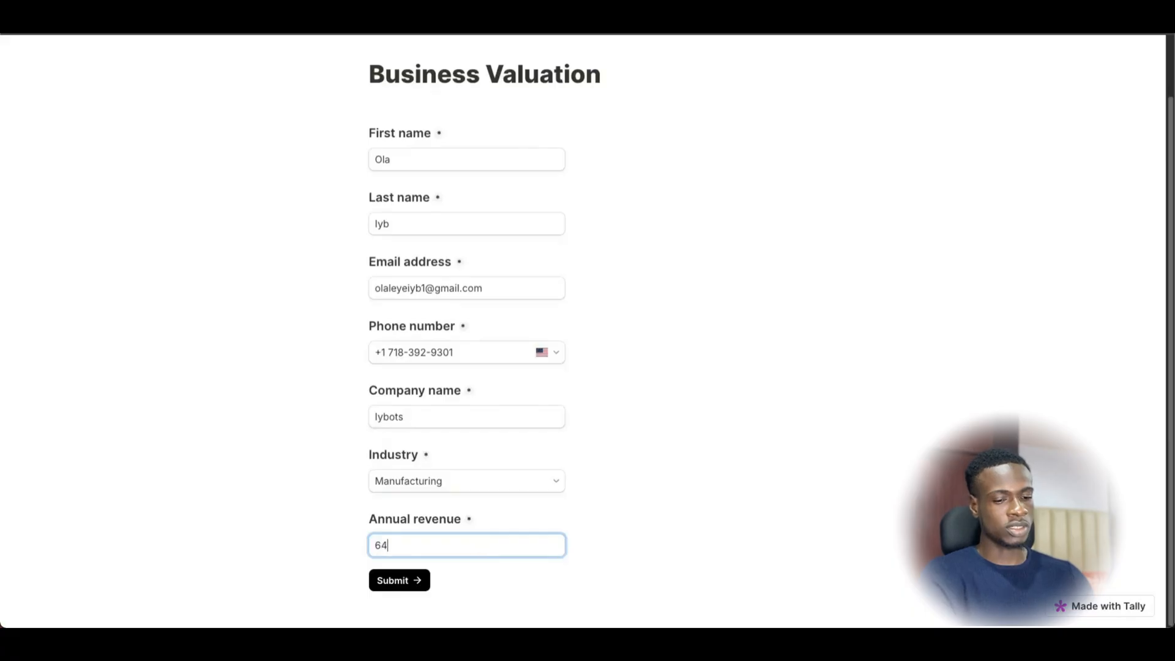
left_click(411, 575)
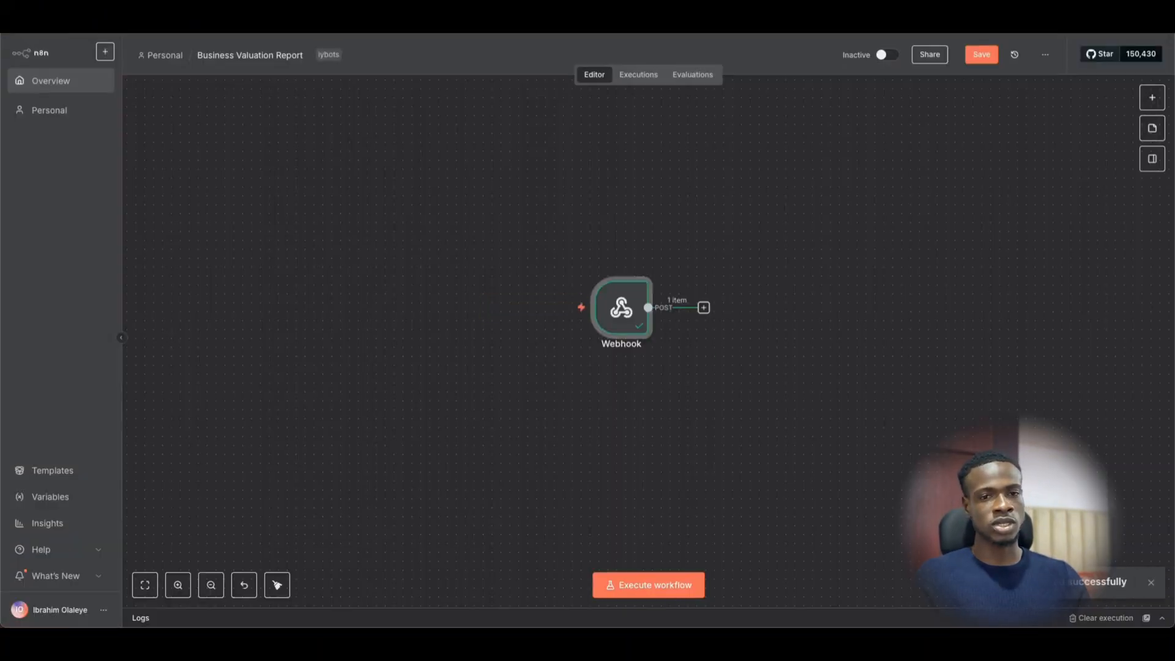
- Inspect the Tally submission received in the Webhook node's output schema
double_click(614, 325)
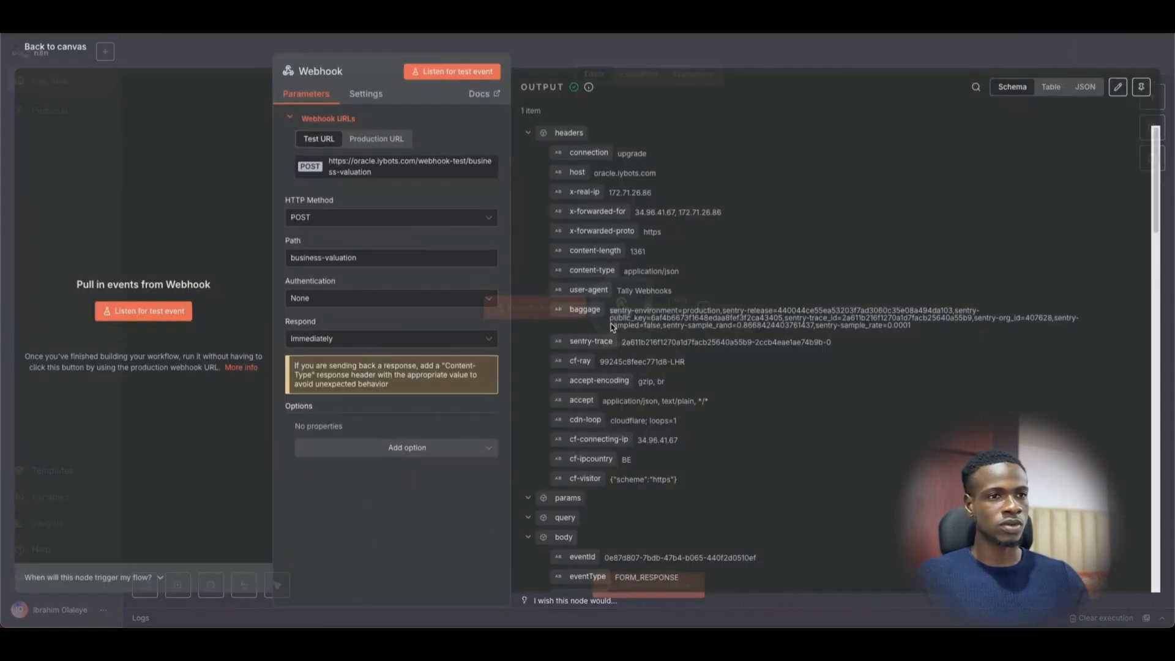
scroll(620, 273, "down", 10)
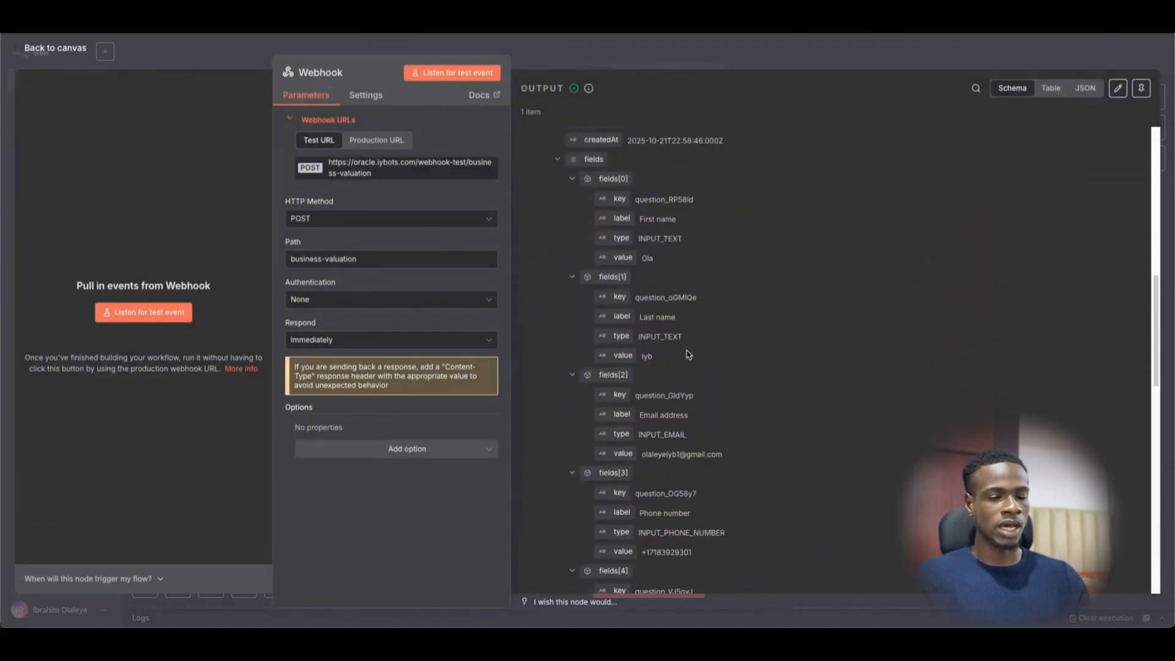
scroll(672, 424, "down", 3)
scroll(643, 368, "down", 8)
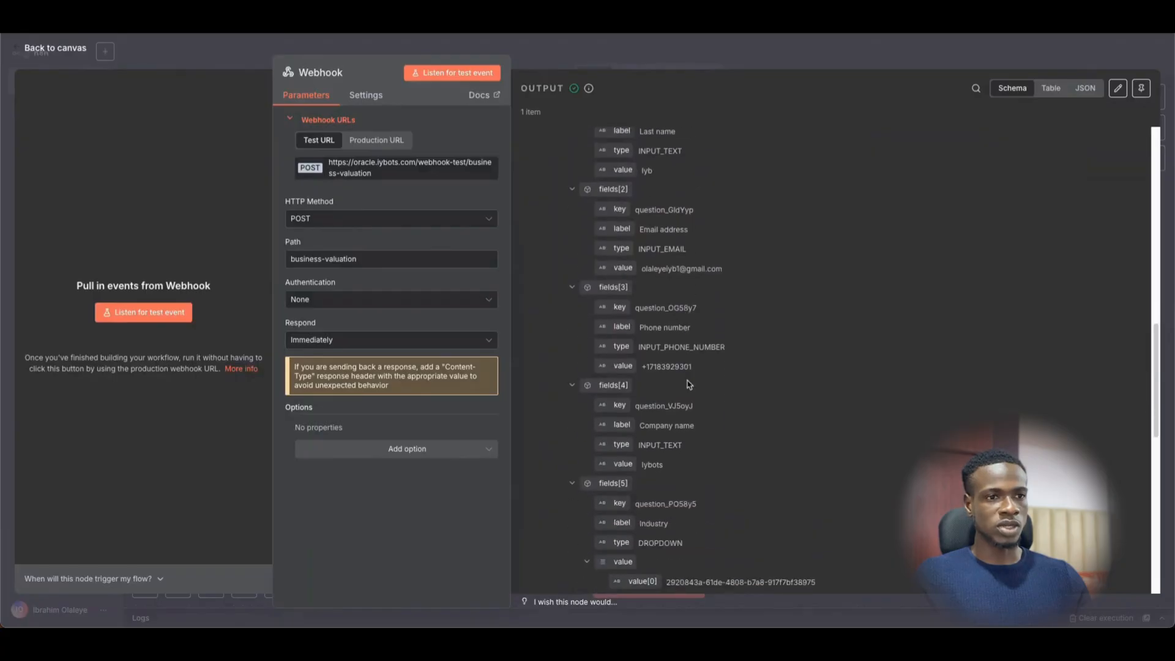
scroll(649, 335, "down", 6)
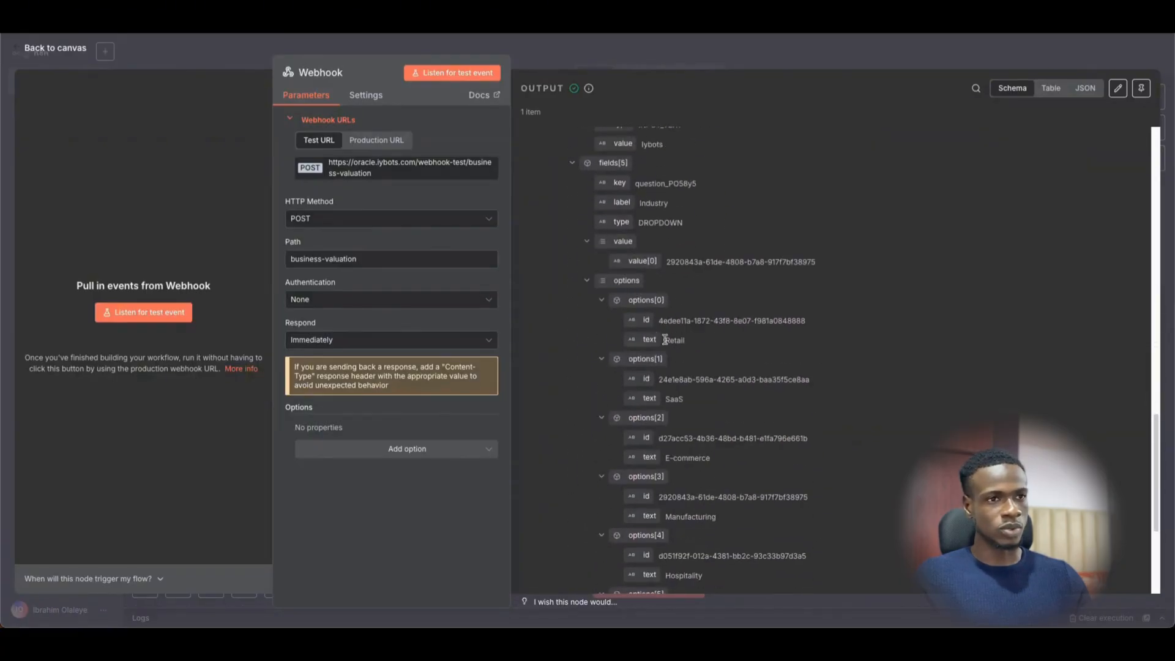
scroll(694, 380, "down", 7)
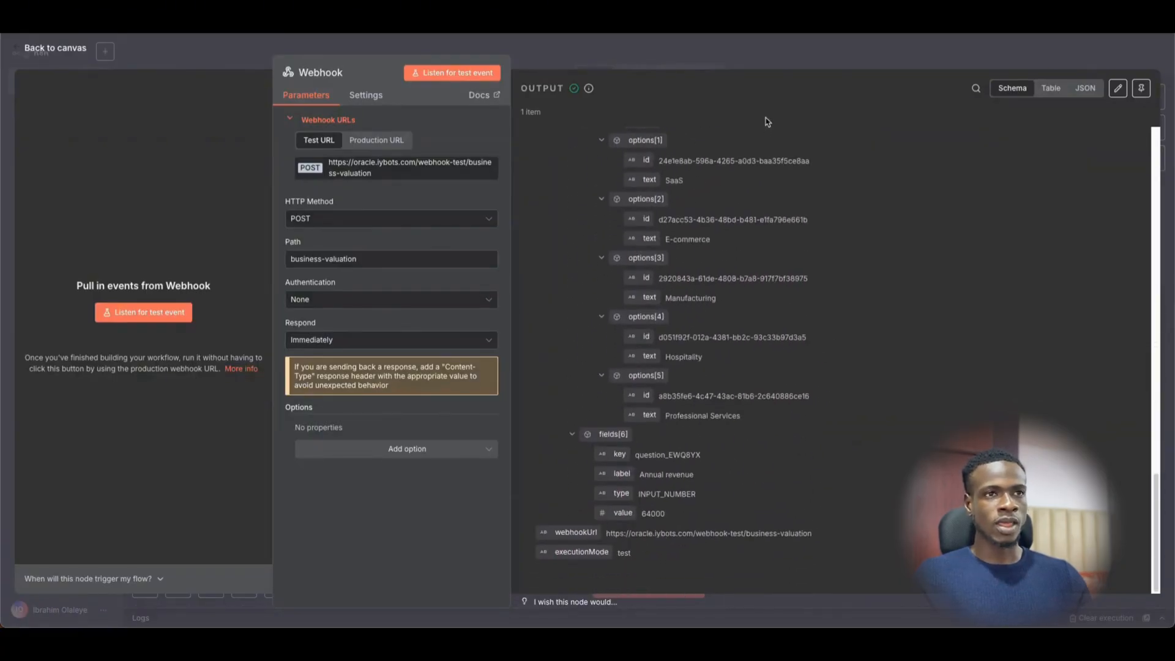
left_click(806, 54)
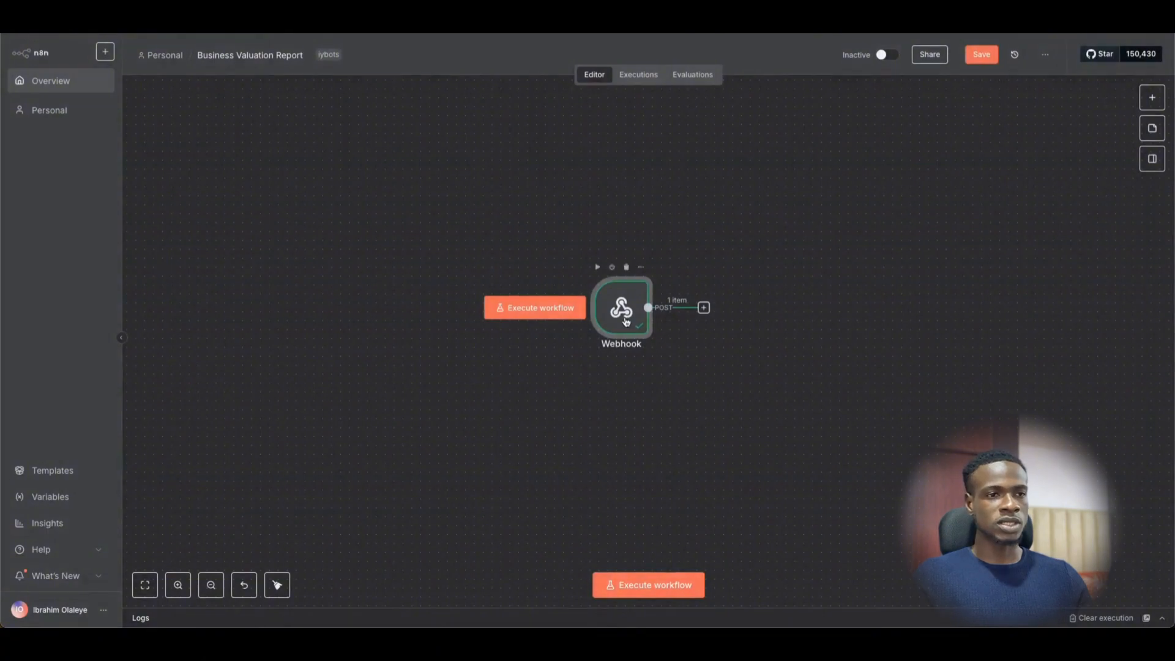
- Pin the Webhook node's received output data for test executions
double_click(626, 322)
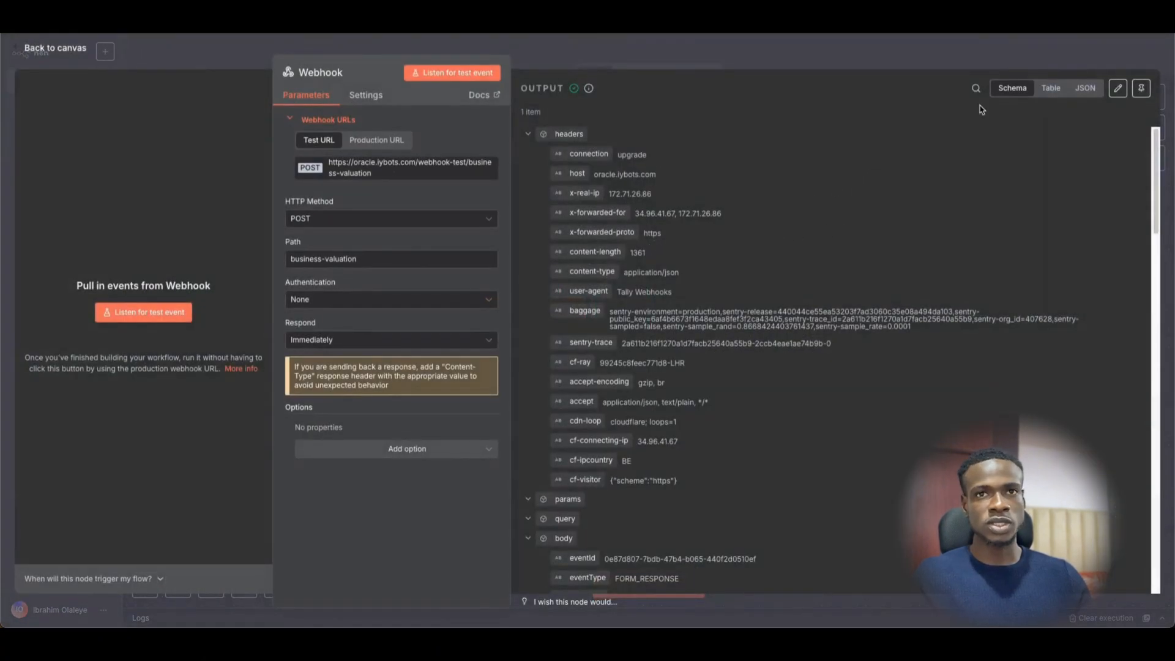
left_click(1141, 87)
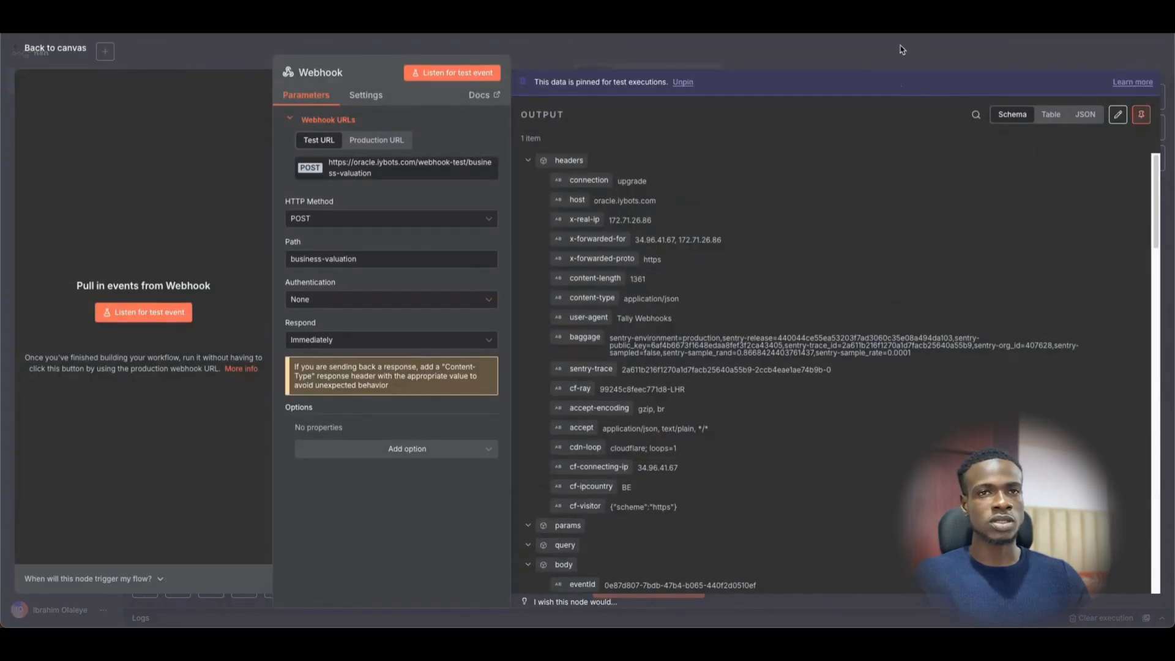
left_click(902, 50)
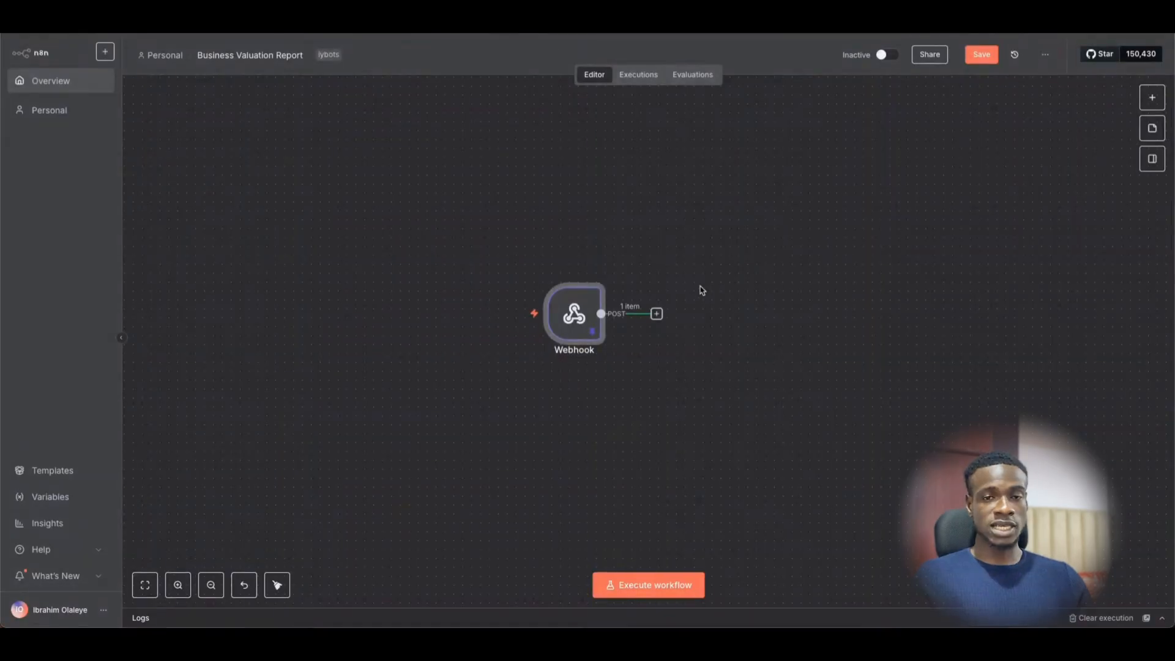
- Add an Edit Fields (Set) node after the Webhook trigger
left_click(656, 314)
type("s")
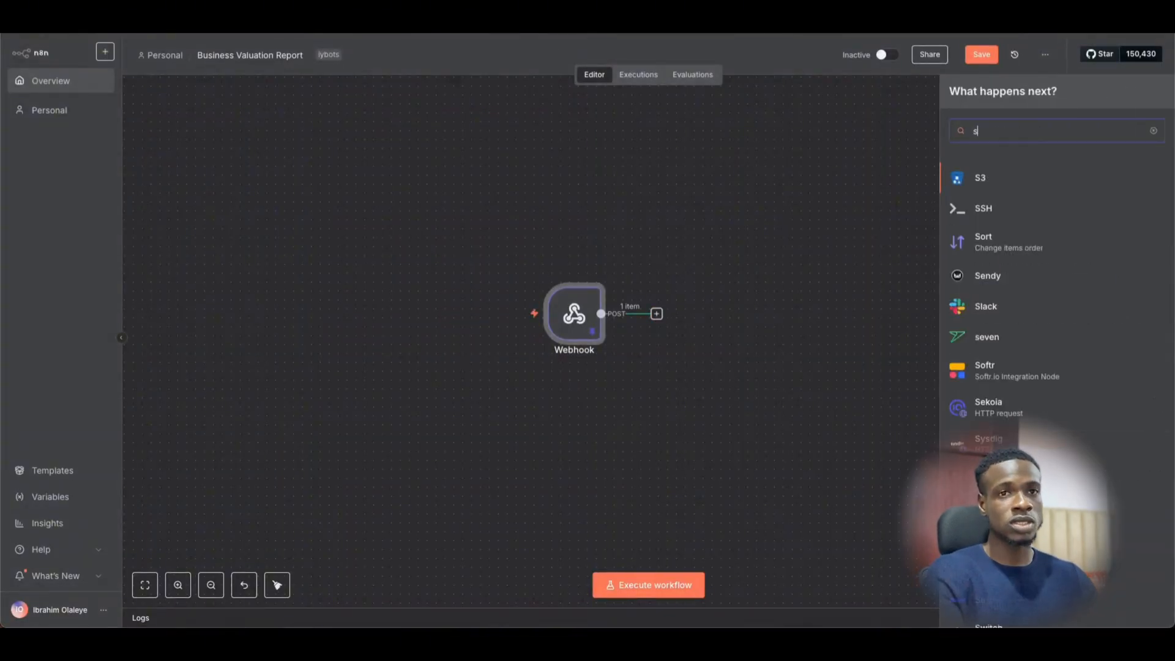
type("et")
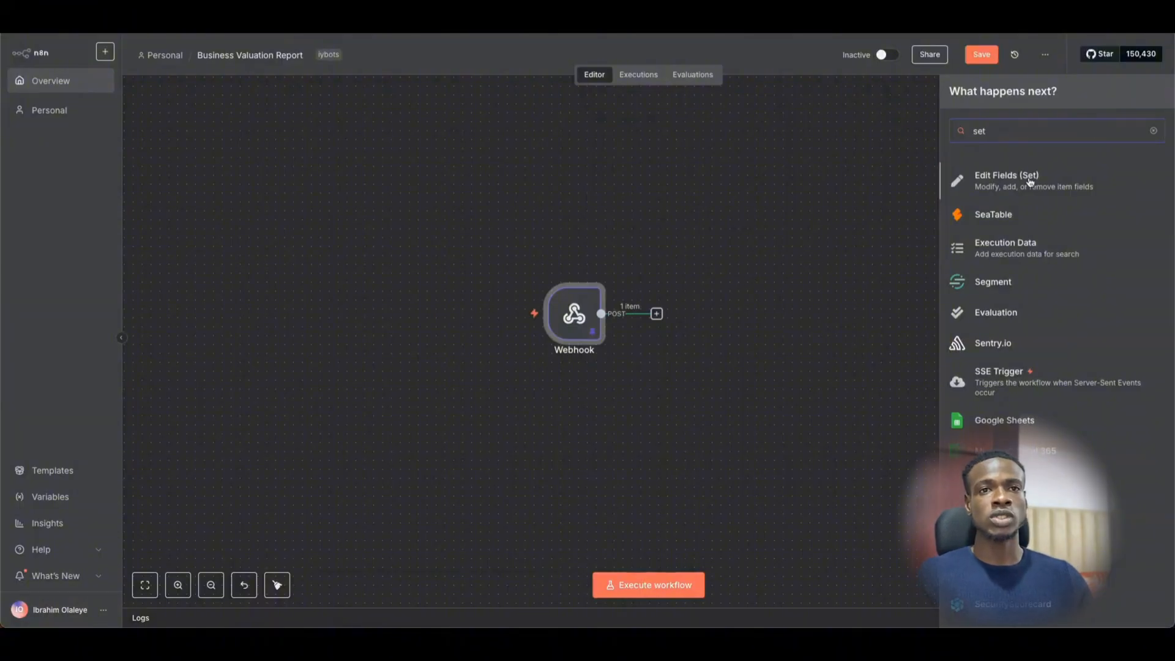
left_click(1017, 183)
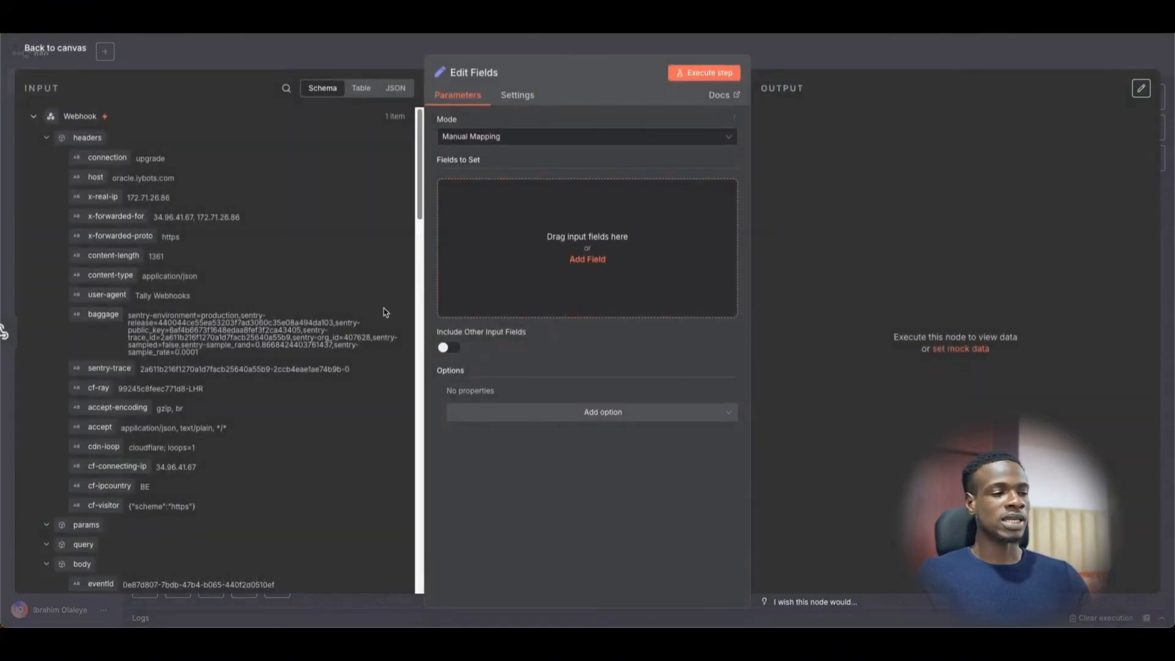
- Map fields[0].value into a new field named 'First name'
scroll(224, 432, "down", 3)
scroll(225, 433, "down", 10)
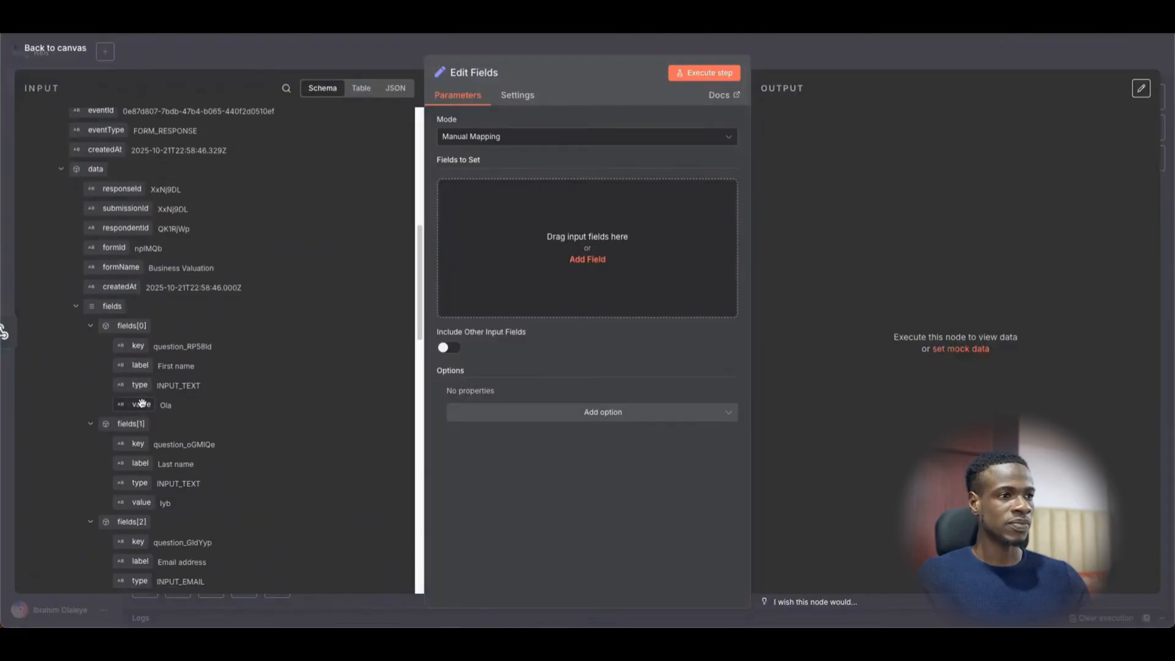
left_click_drag(142, 403, 435, 188)
type("F")
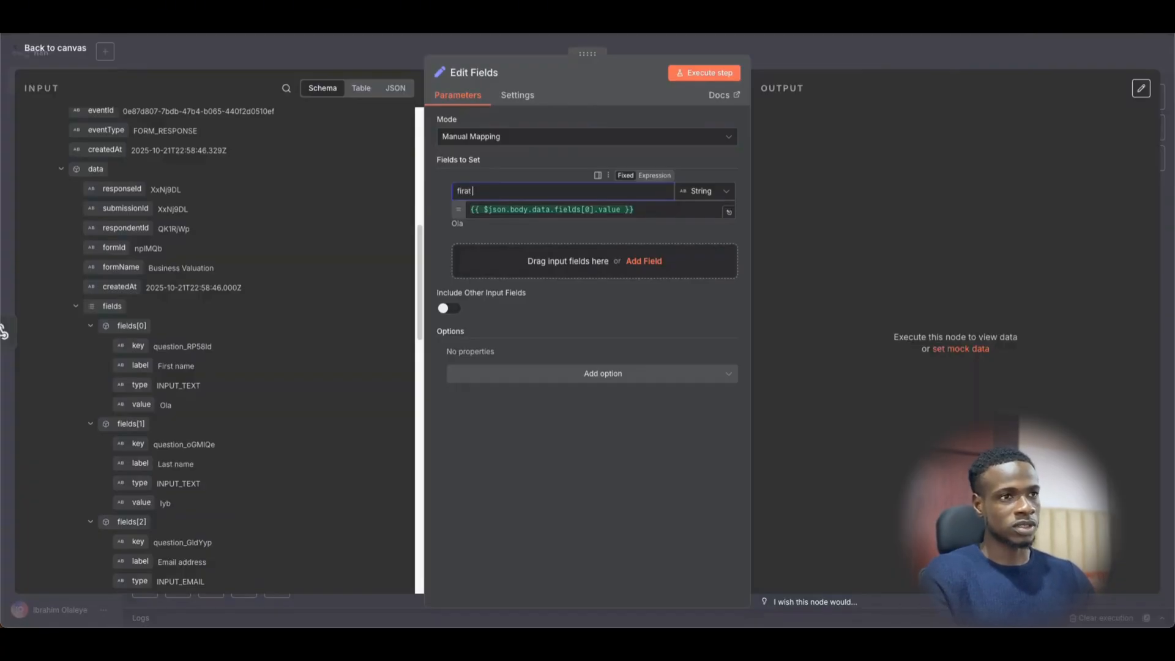
type("irs")
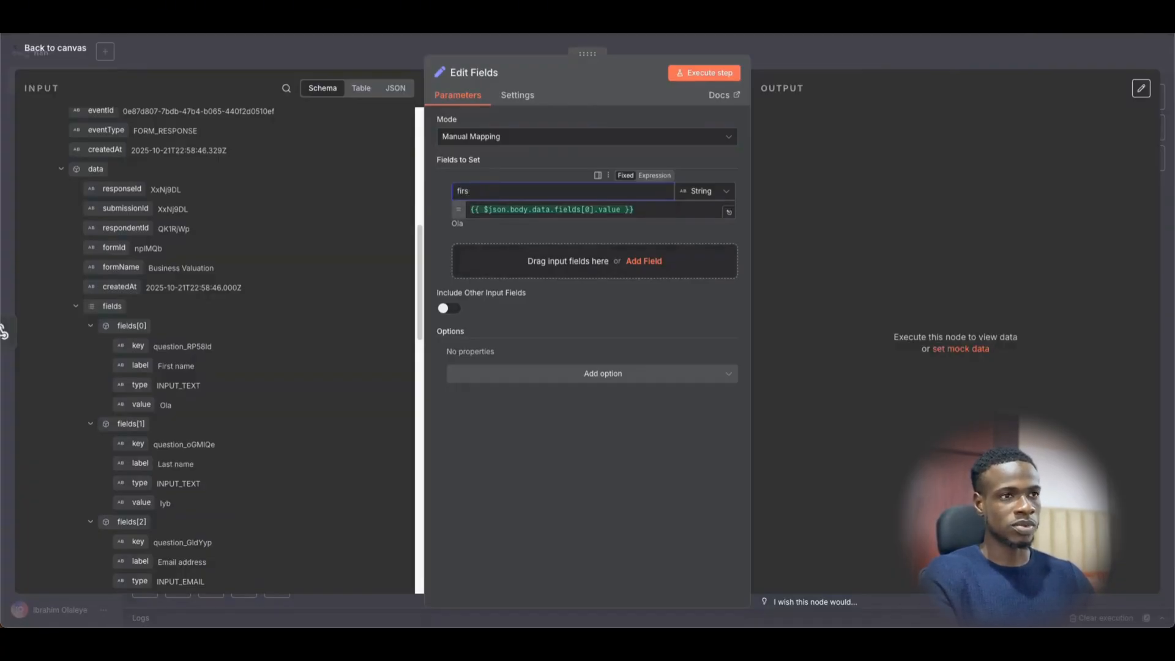
type("t name")
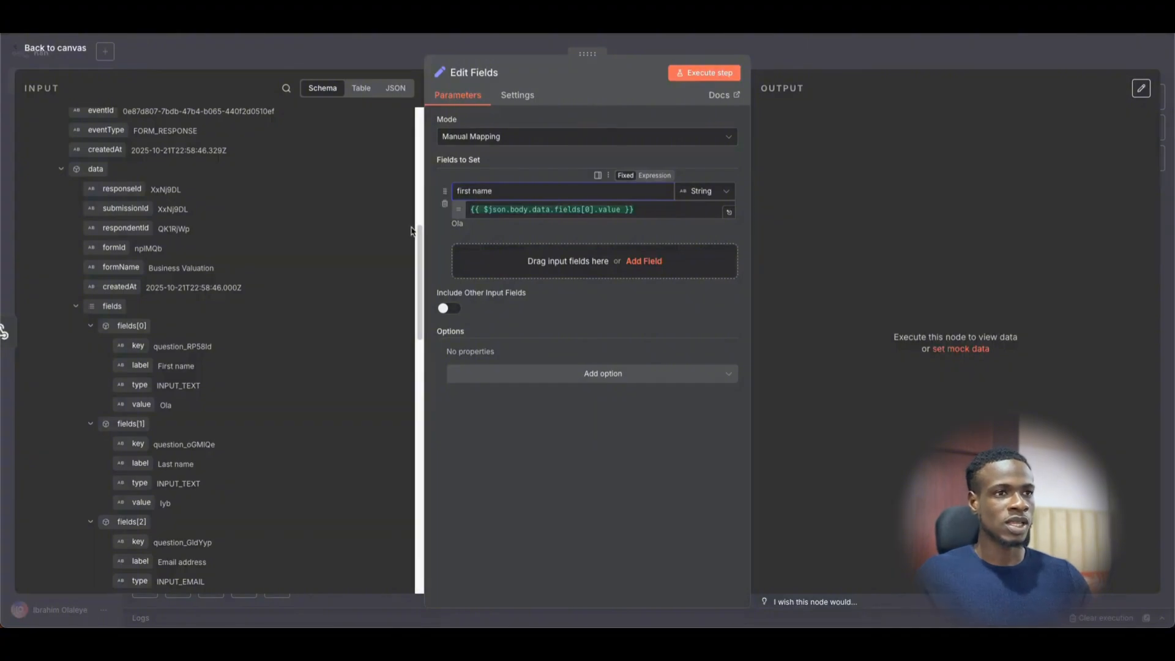
scroll(148, 447, "down", 3)
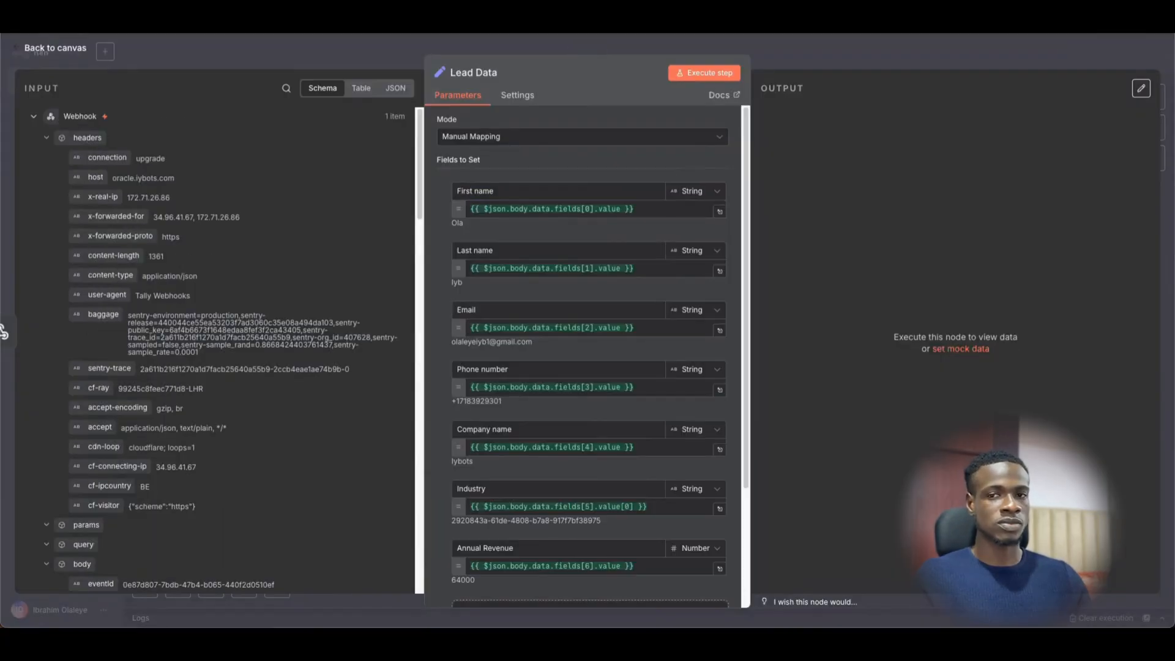
- Inspect the Lead Data node's Industry field expression and its preview value
scroll(502, 285, "down", 1)
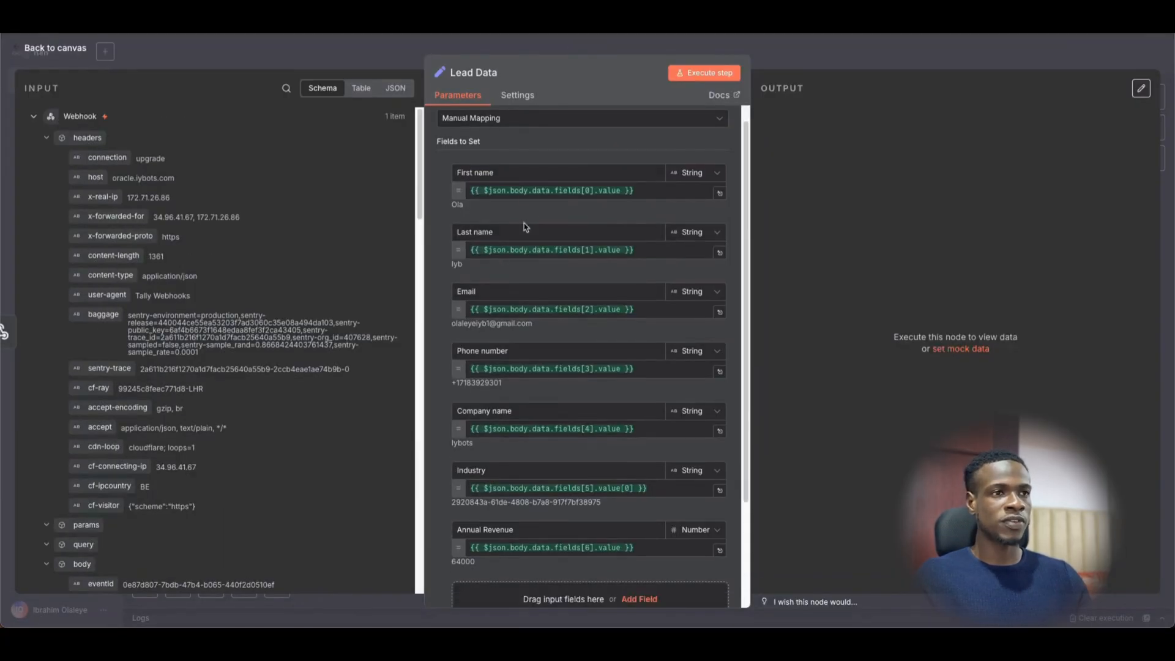
scroll(524, 231, "down", 2)
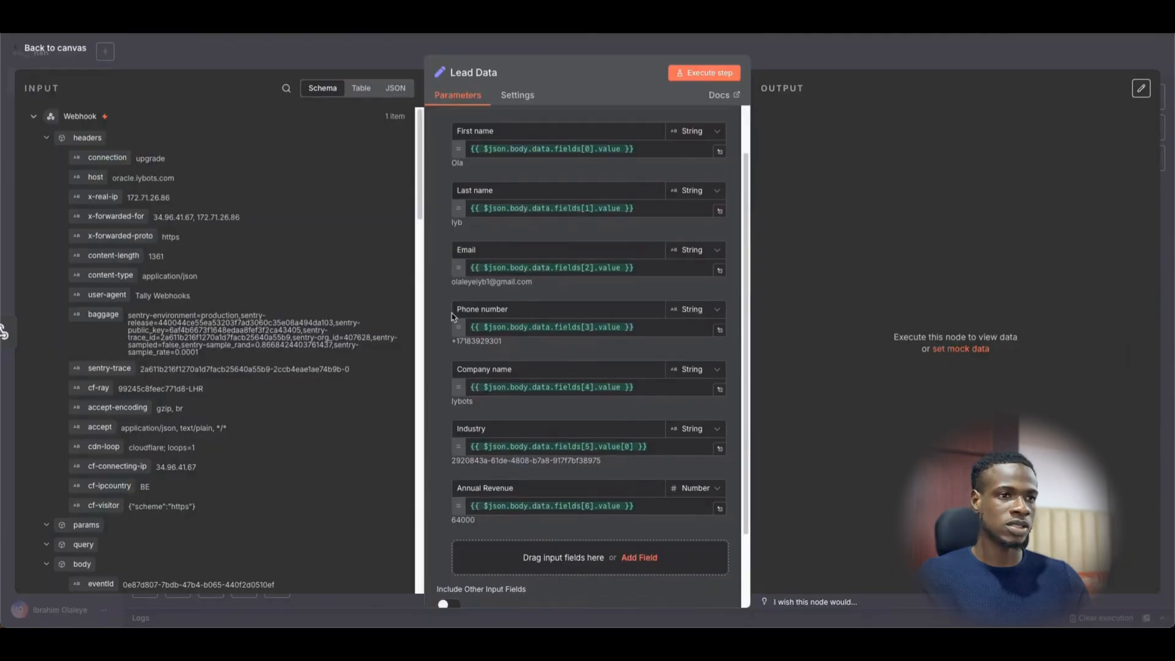
scroll(488, 318, "down", 2)
scroll(491, 332, "down", 2)
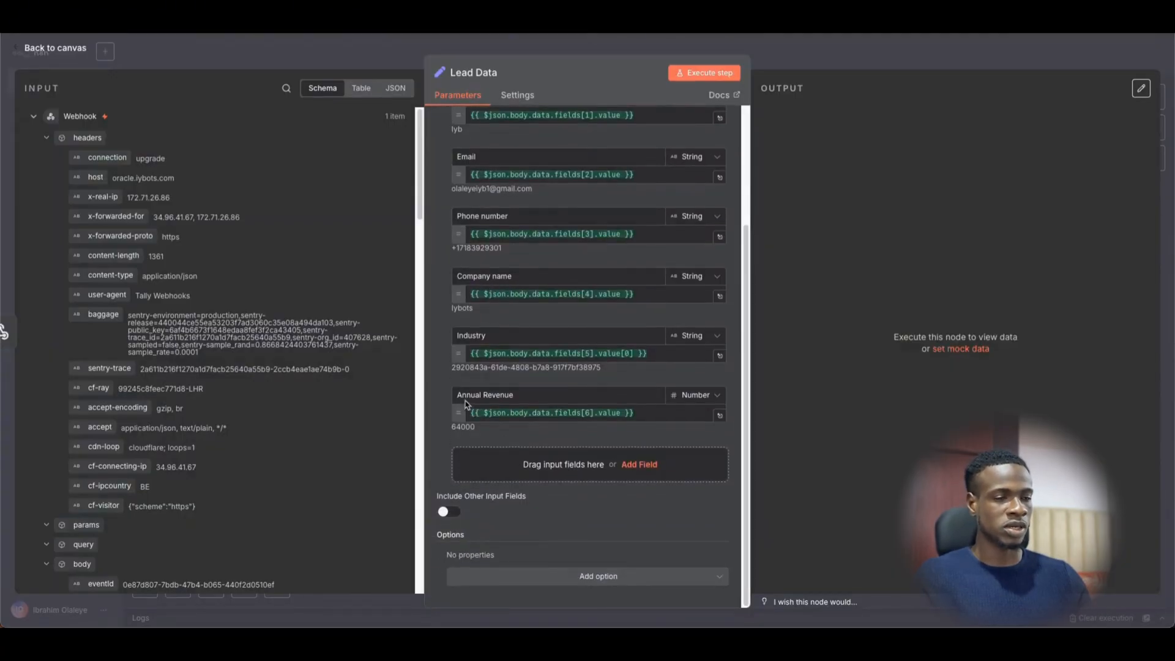
scroll(552, 381, "up", 1)
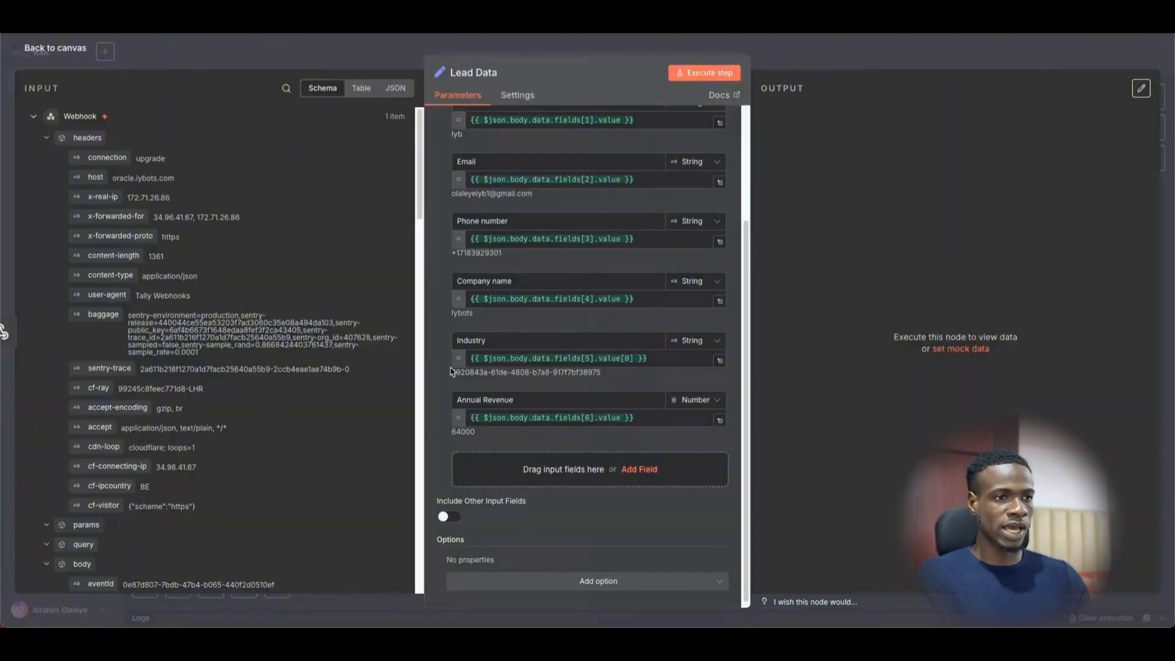
scroll(254, 382, "down", 15)
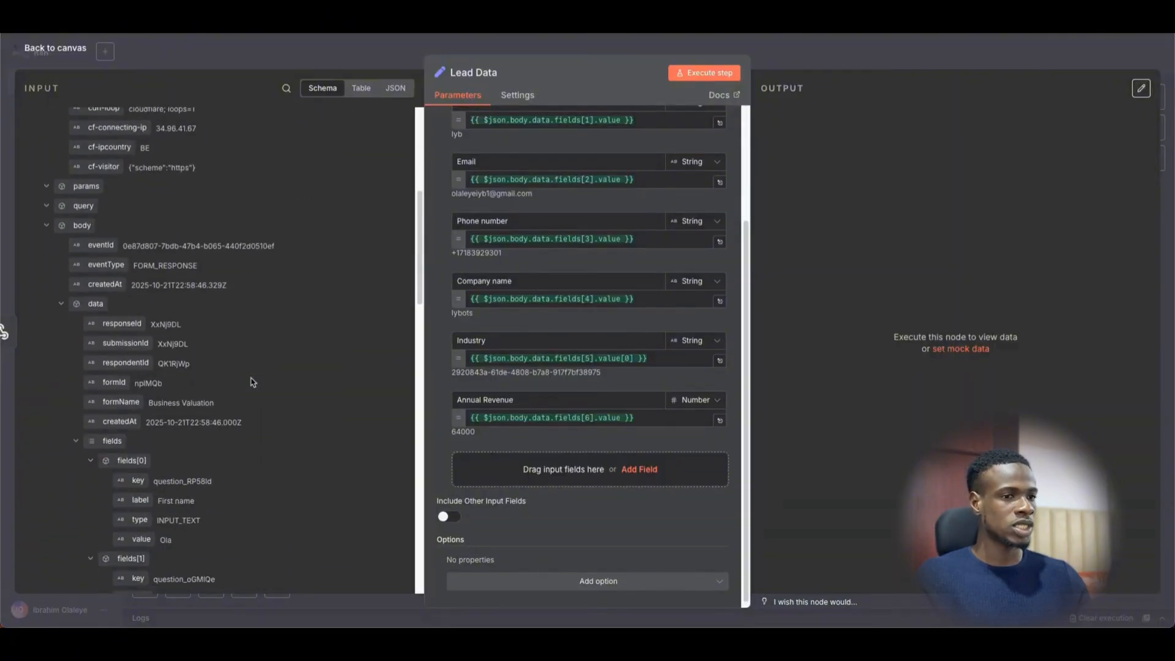
scroll(254, 382, "down", 4)
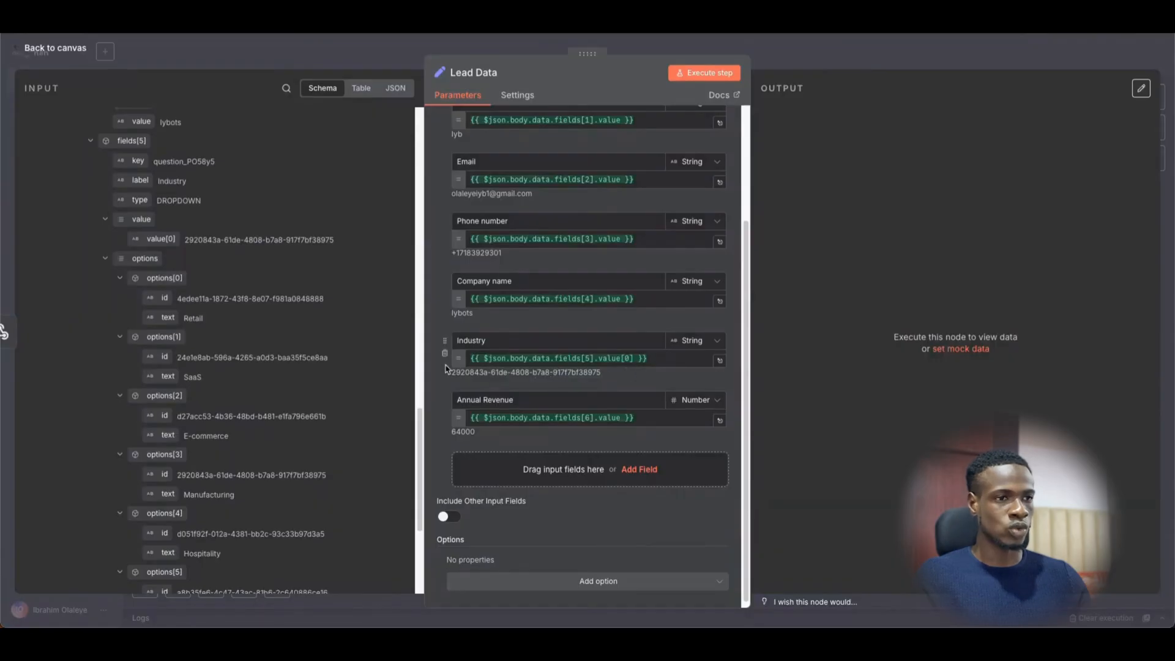
left_click_drag(452, 367, 607, 382)
left_click(611, 377)
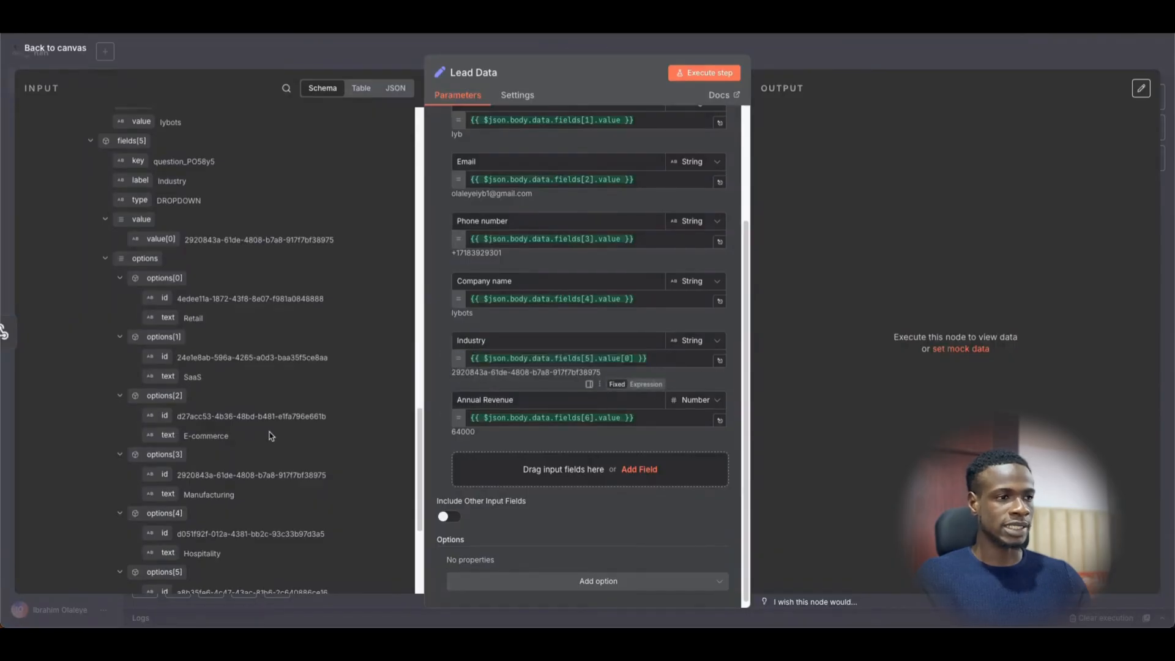
scroll(269, 434, "down", 5)
scroll(224, 425, "up", 2)
scroll(223, 426, "up", 8)
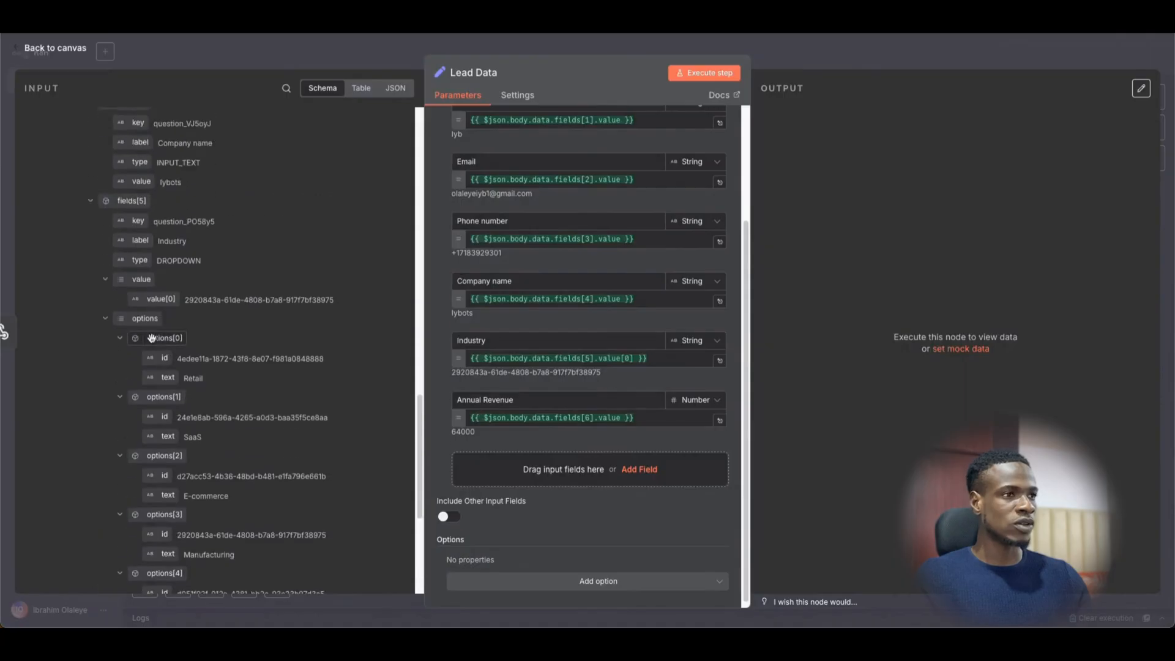
scroll(183, 309, "down", 1)
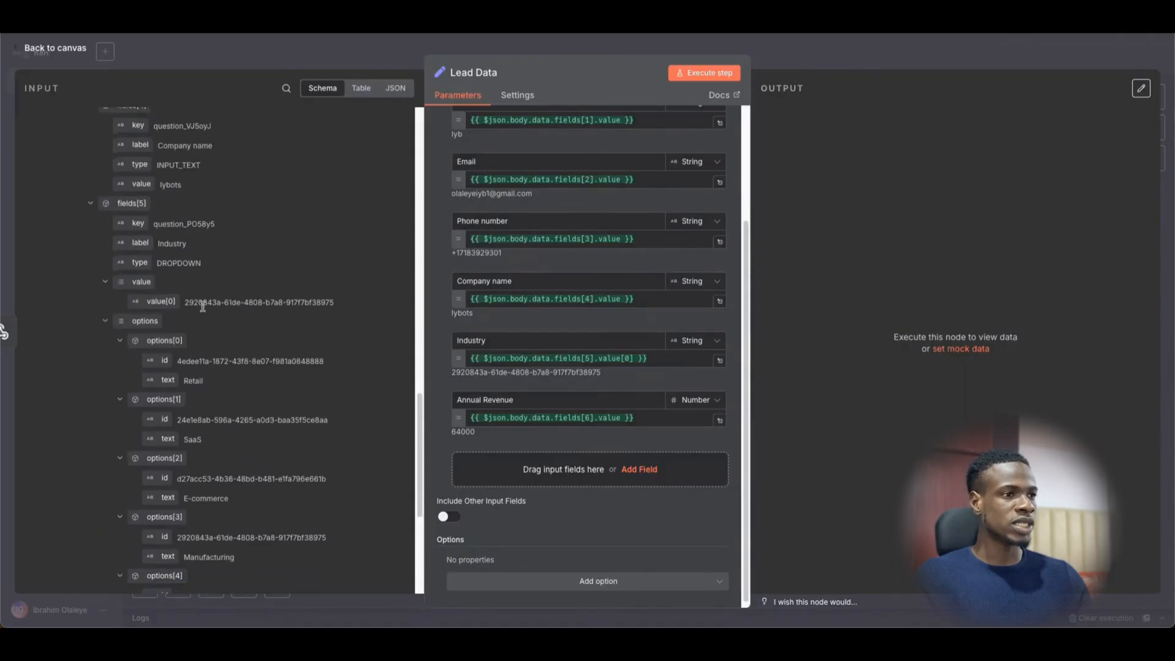
- Match the submitted Industry ID to the Manufacturing option's id, then return to the canvas
left_click_drag(187, 303, 342, 312)
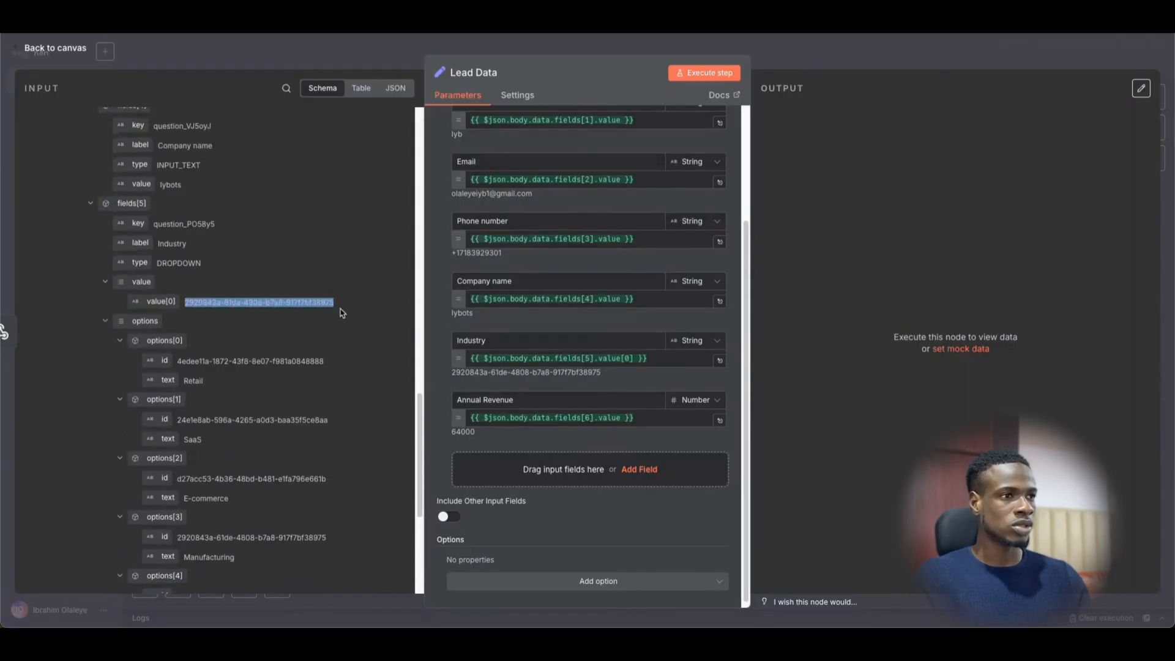
scroll(215, 343, "down", 2)
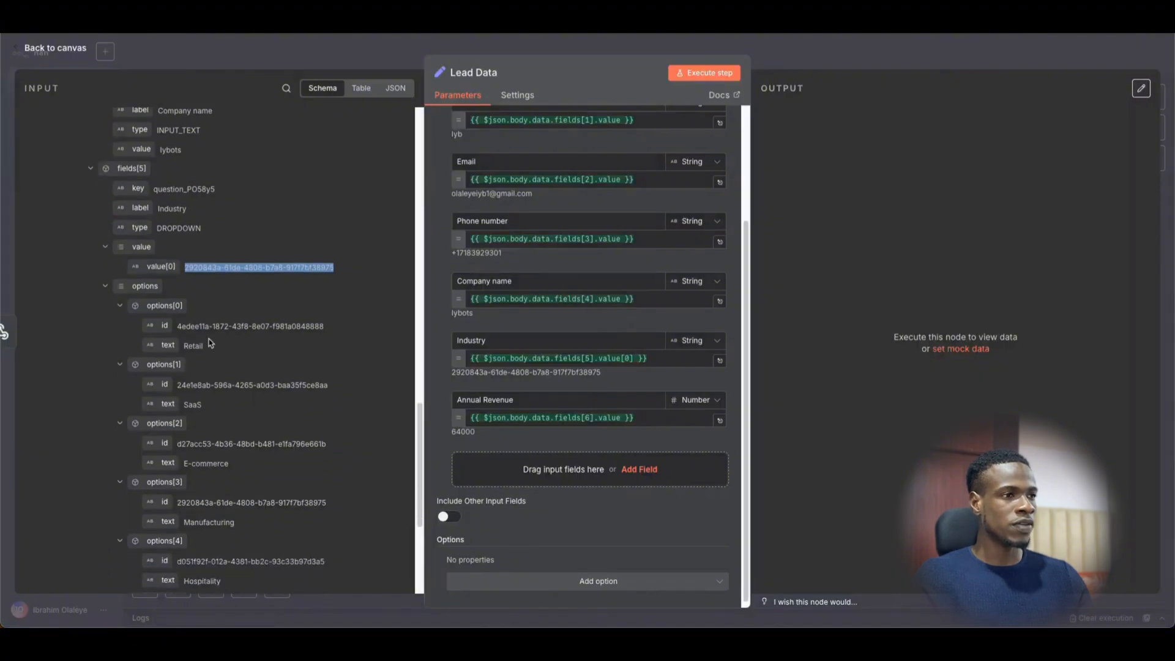
scroll(183, 412, "down", 1)
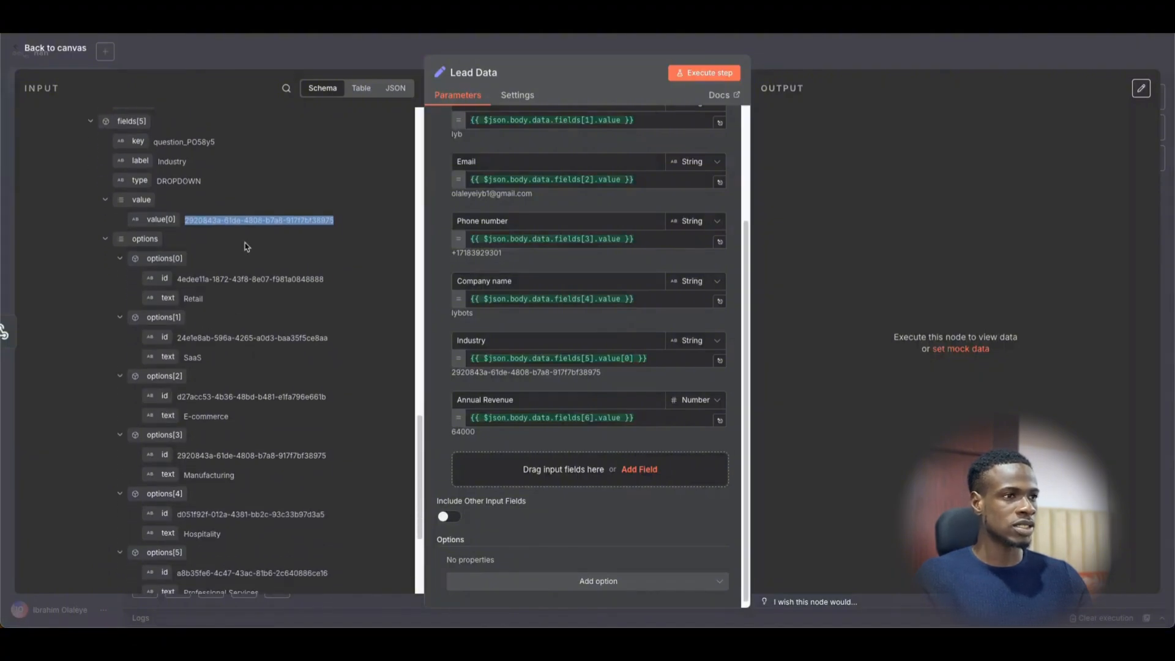
left_click(361, 224)
left_click_drag(332, 224, 205, 223)
left_click(191, 223)
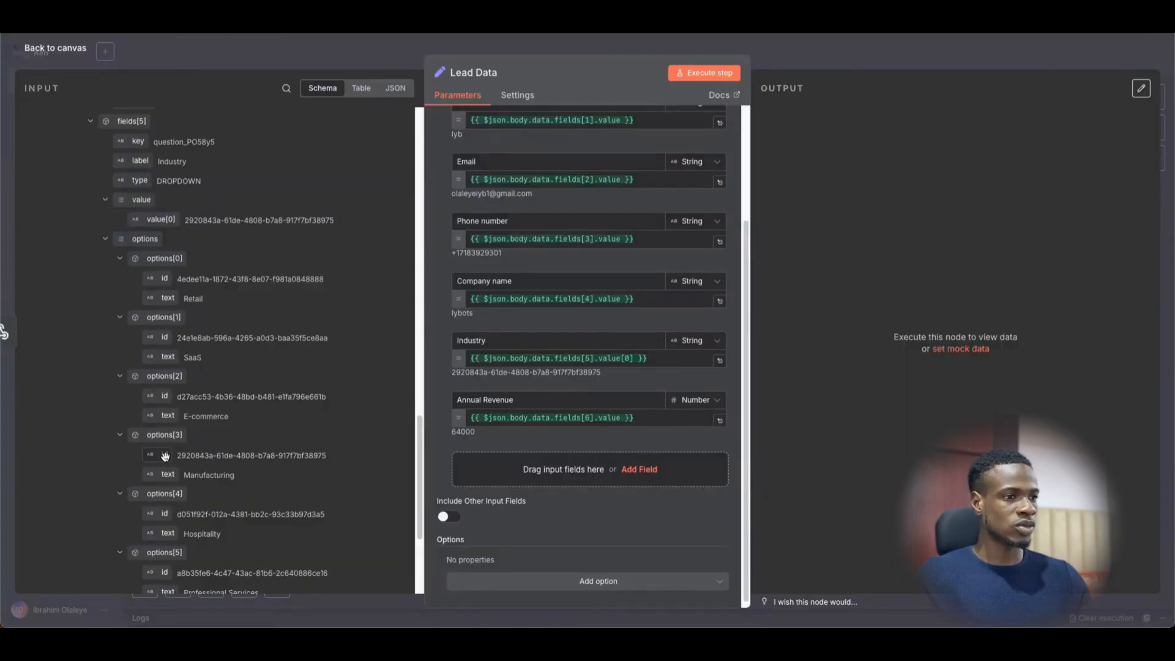
left_click_drag(176, 460, 276, 487)
left_click(257, 481)
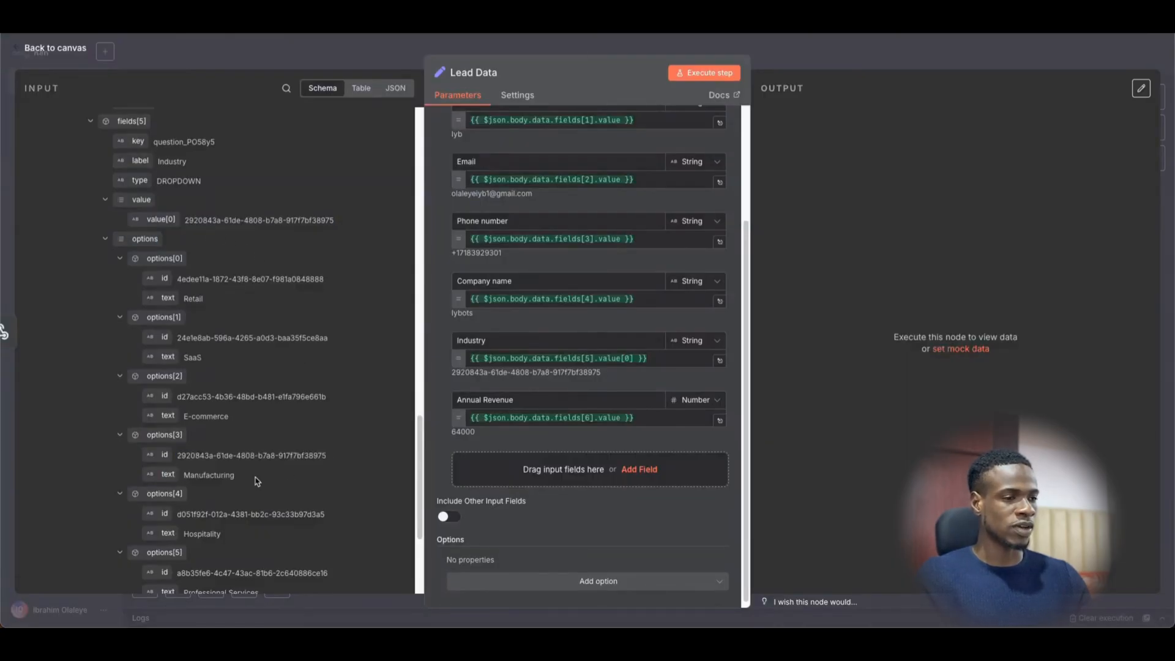
left_click_drag(177, 456, 287, 465)
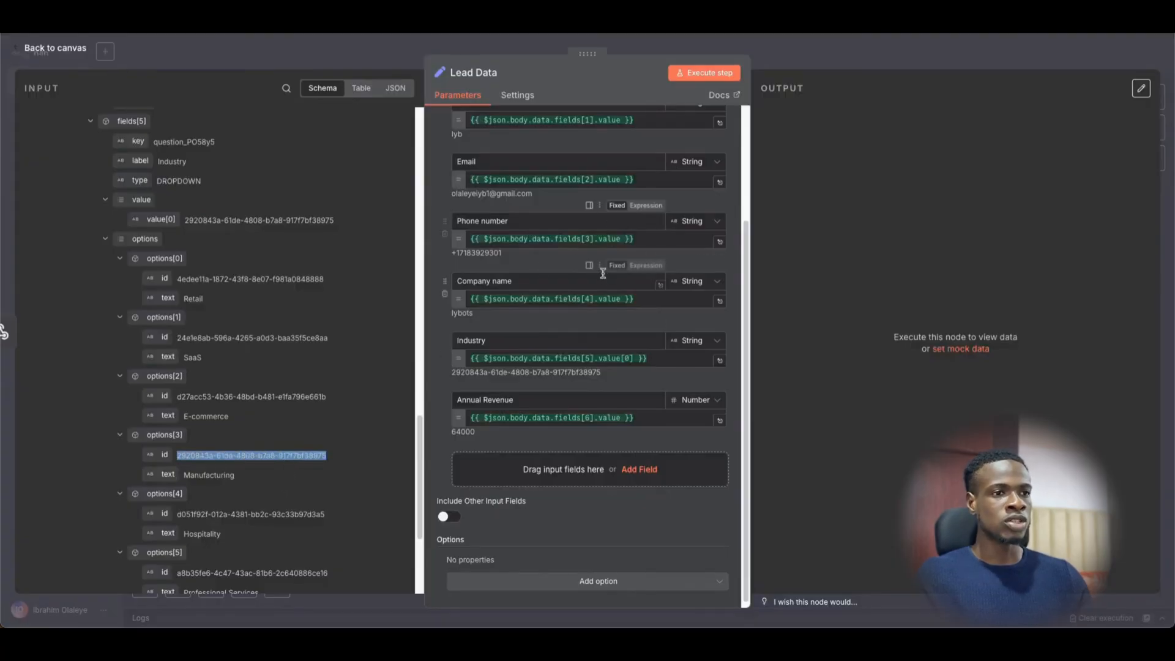
scroll(636, 306, "up", 3)
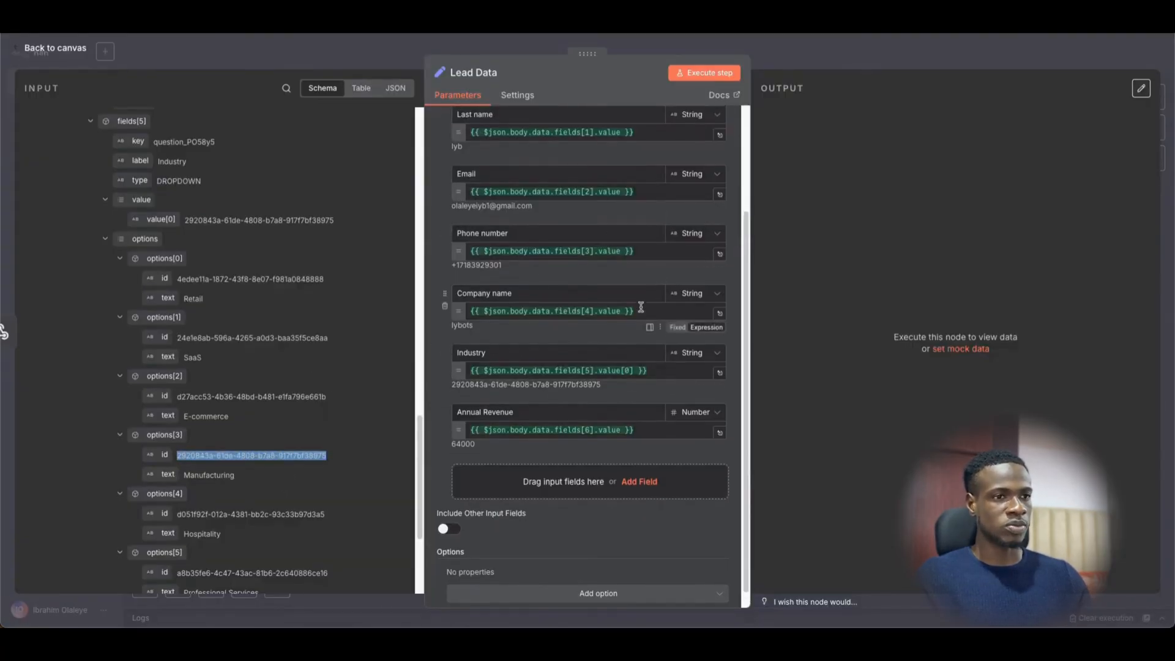
scroll(611, 306, "up", 2)
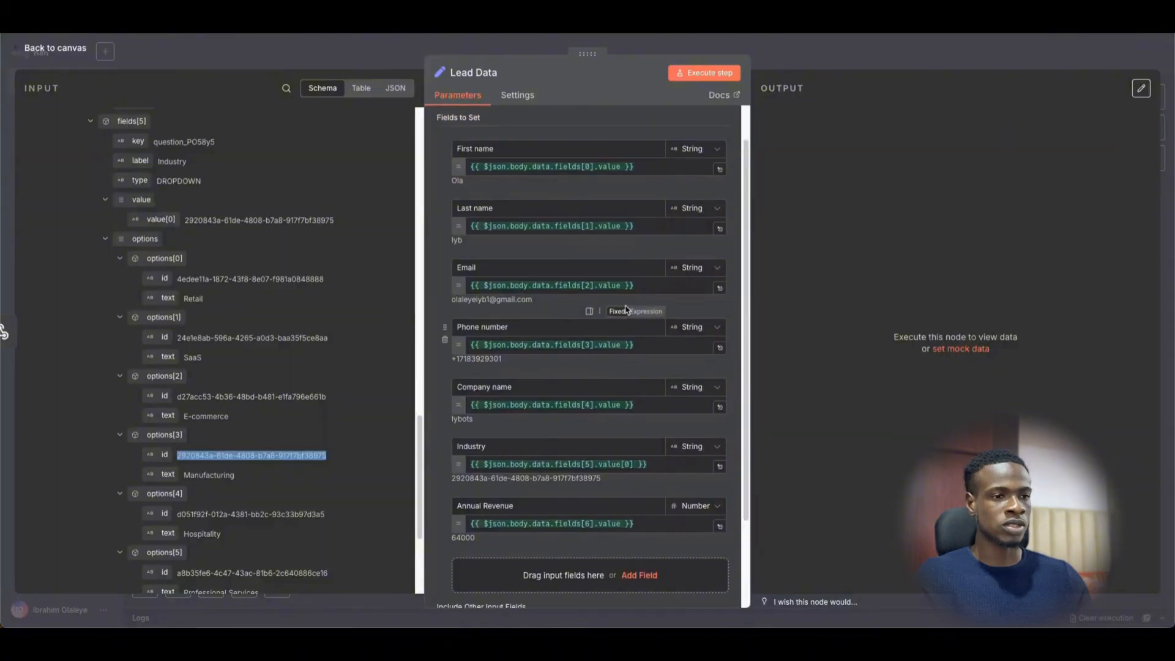
left_click(800, 63)
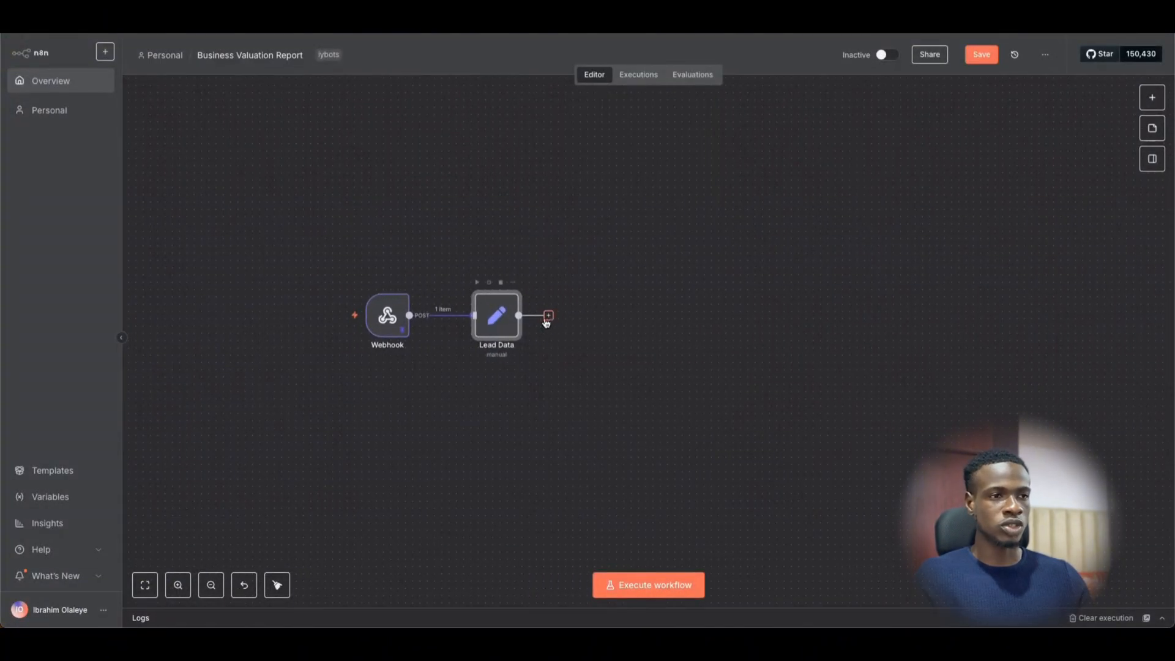
- Execute Lead Data, producing one item with seven mapped fields including annual revenue 64000
scroll(603, 341, "down", 1)
scroll(604, 341, "up", 4)
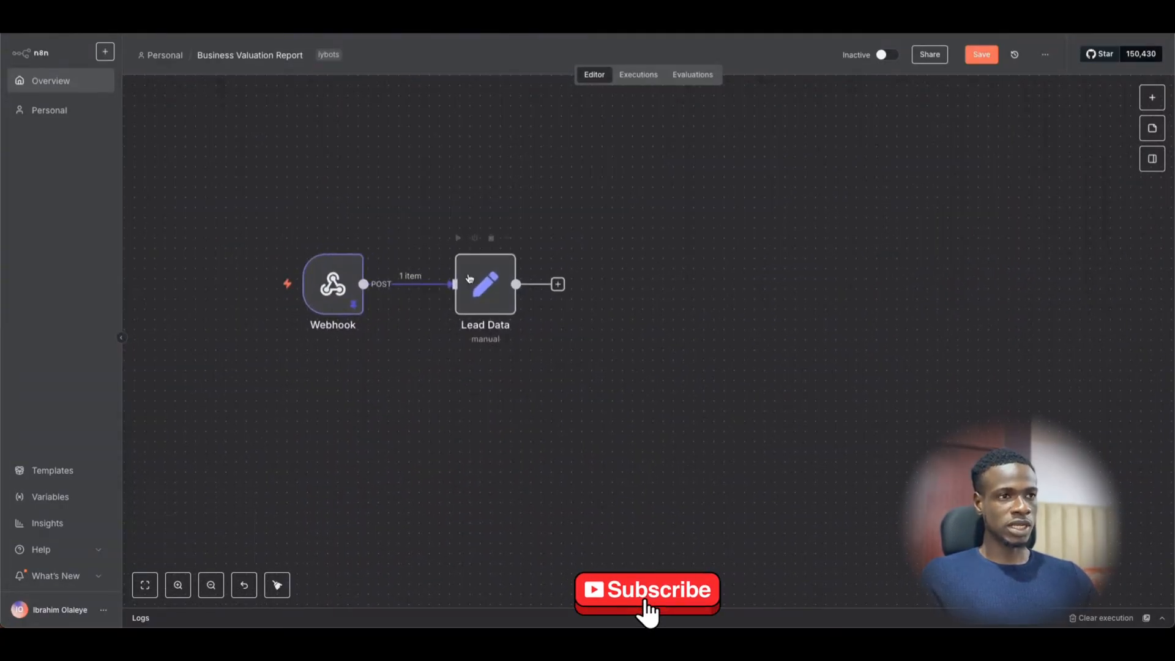
left_click(476, 285)
key("Return")
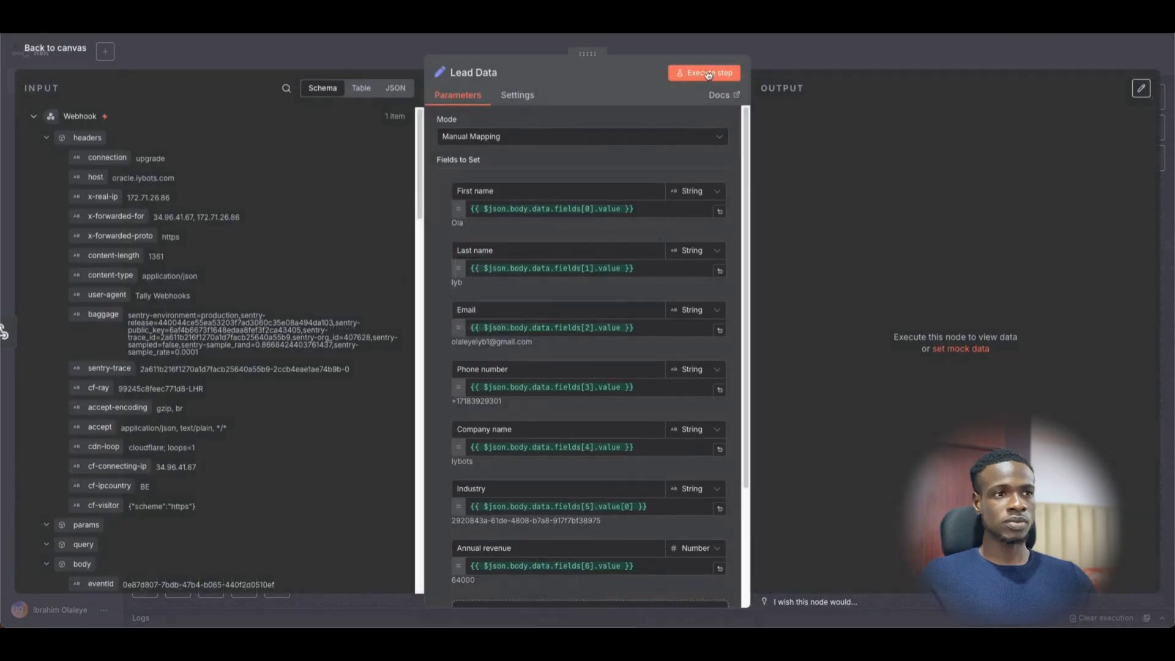
left_click(713, 71)
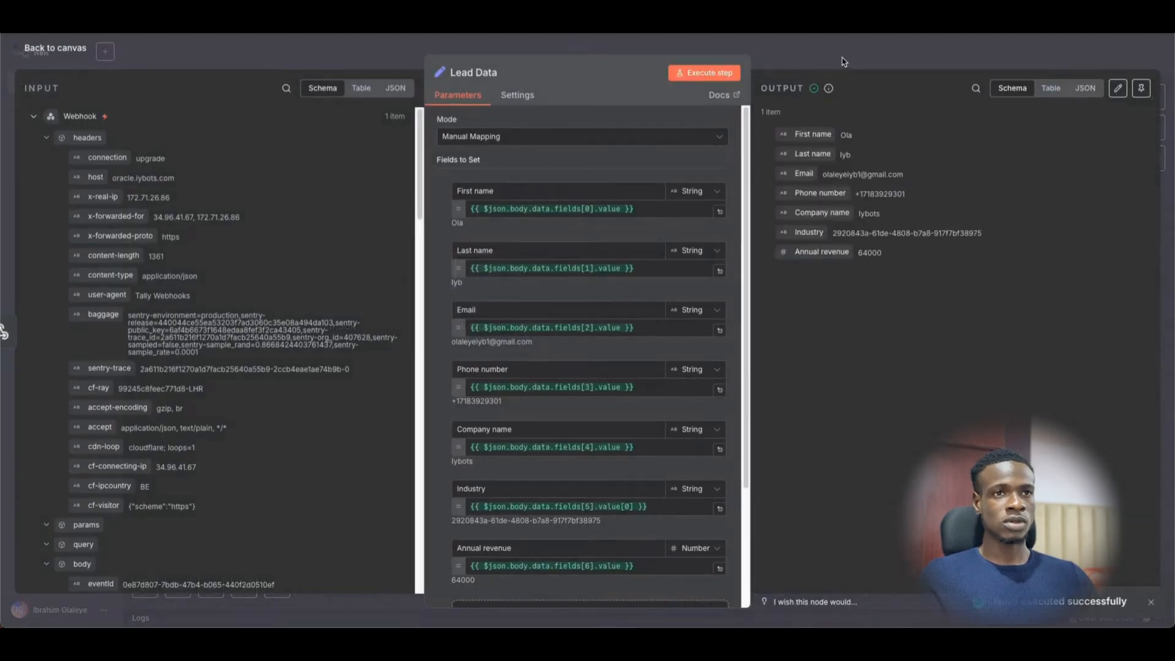
left_click(839, 58)
left_click(532, 274)
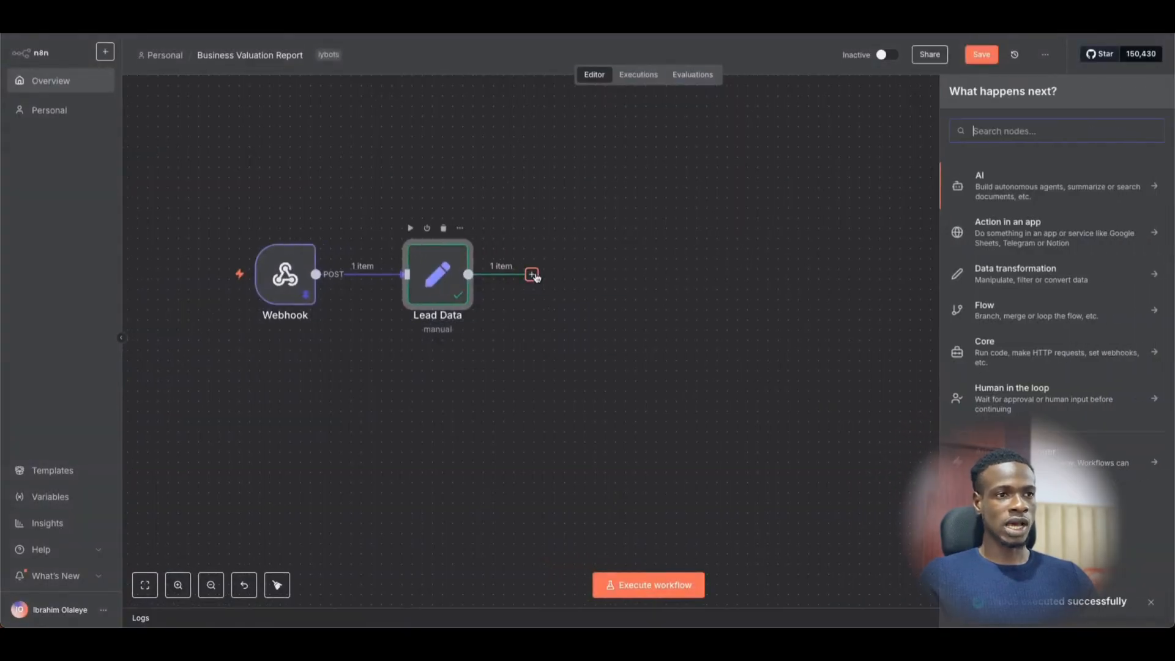
- Add a Code node connected after Lead Data and open its editor
type("code")
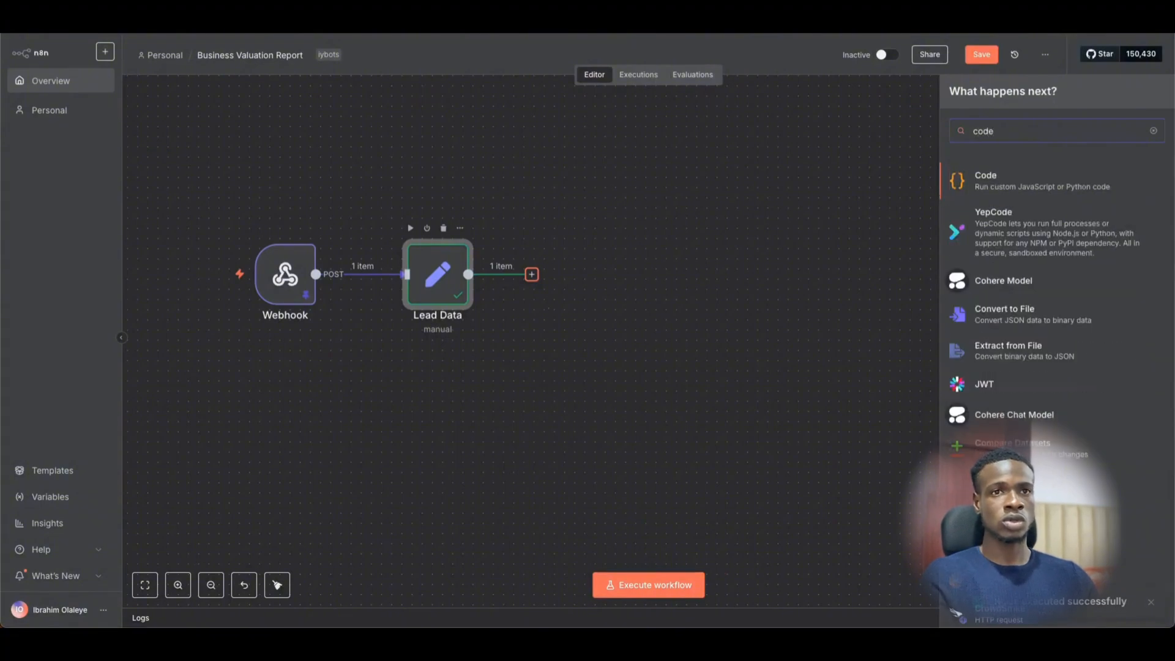
key("Escape")
key("super+v")
right_click(489, 342)
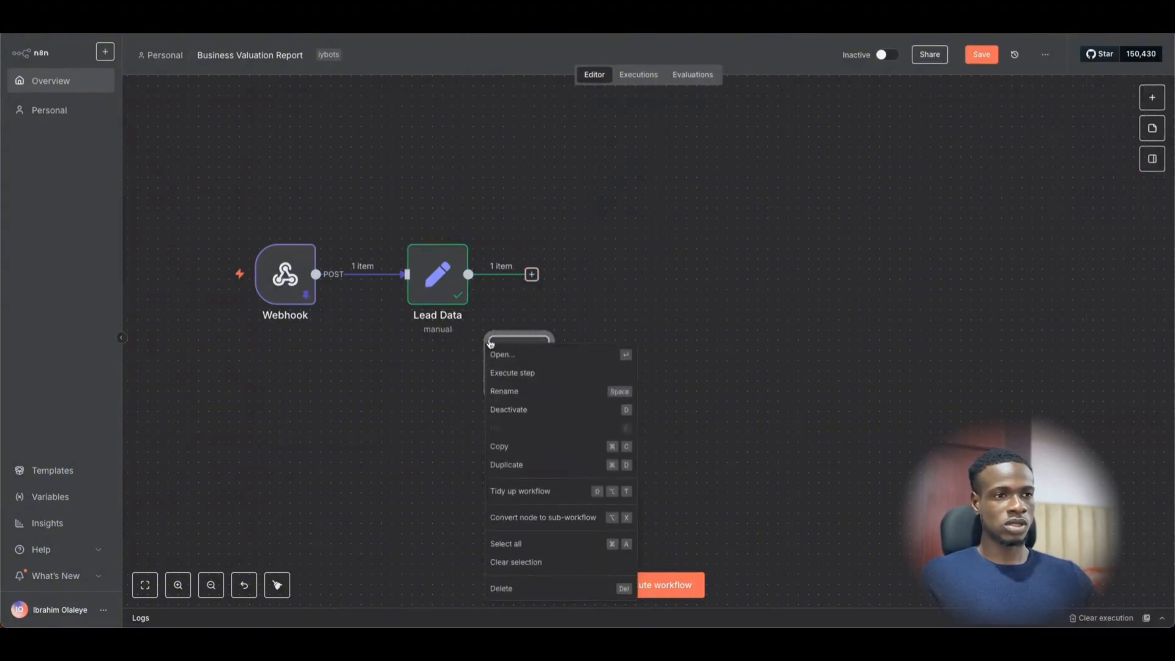
left_click(584, 313)
left_click_drag(511, 344, 588, 267)
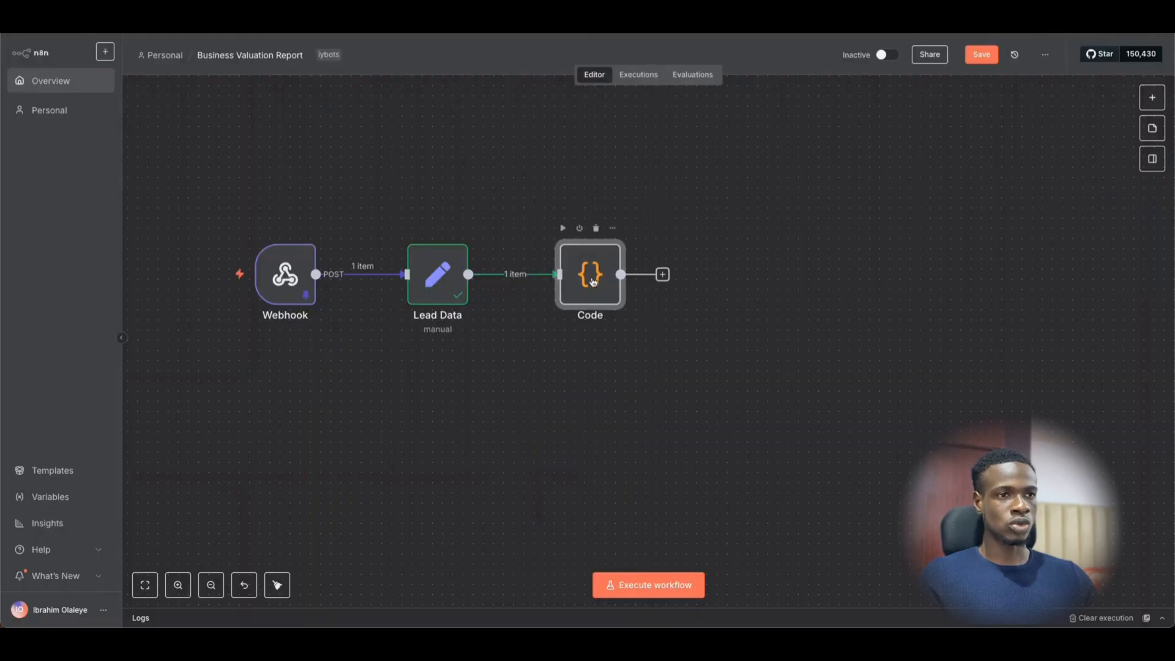
double_click(588, 283)
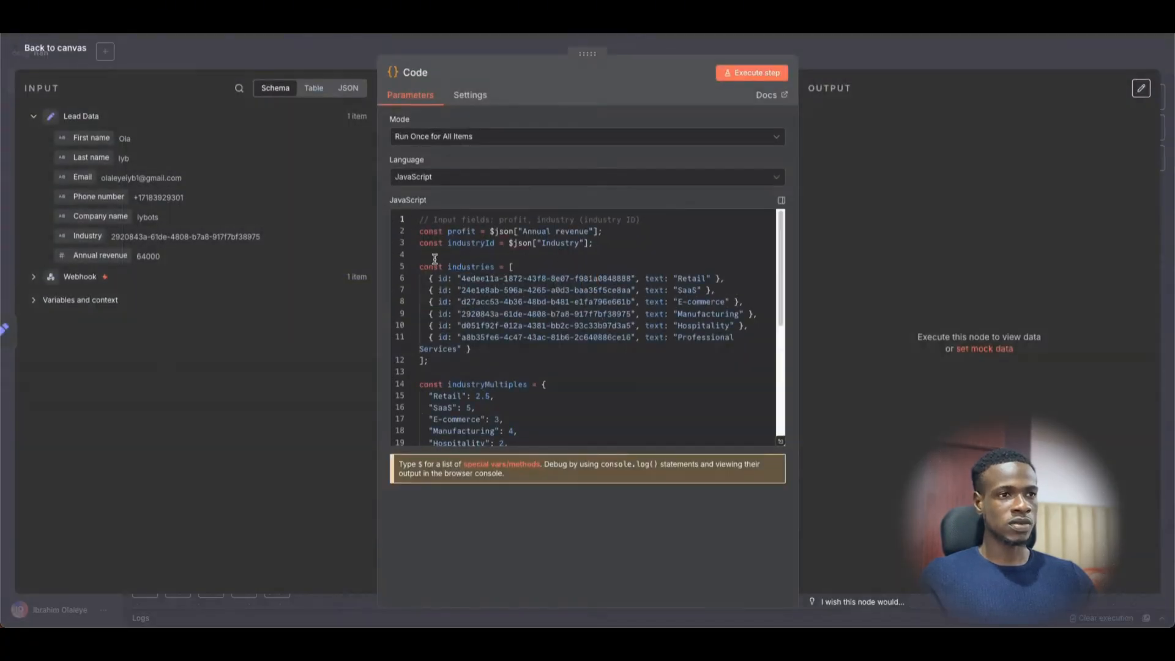
- Review the code's industryId lookup and the Manufacturing entry in the industries multiples list
scroll(483, 300, "down", 1)
scroll(482, 301, "up", 1)
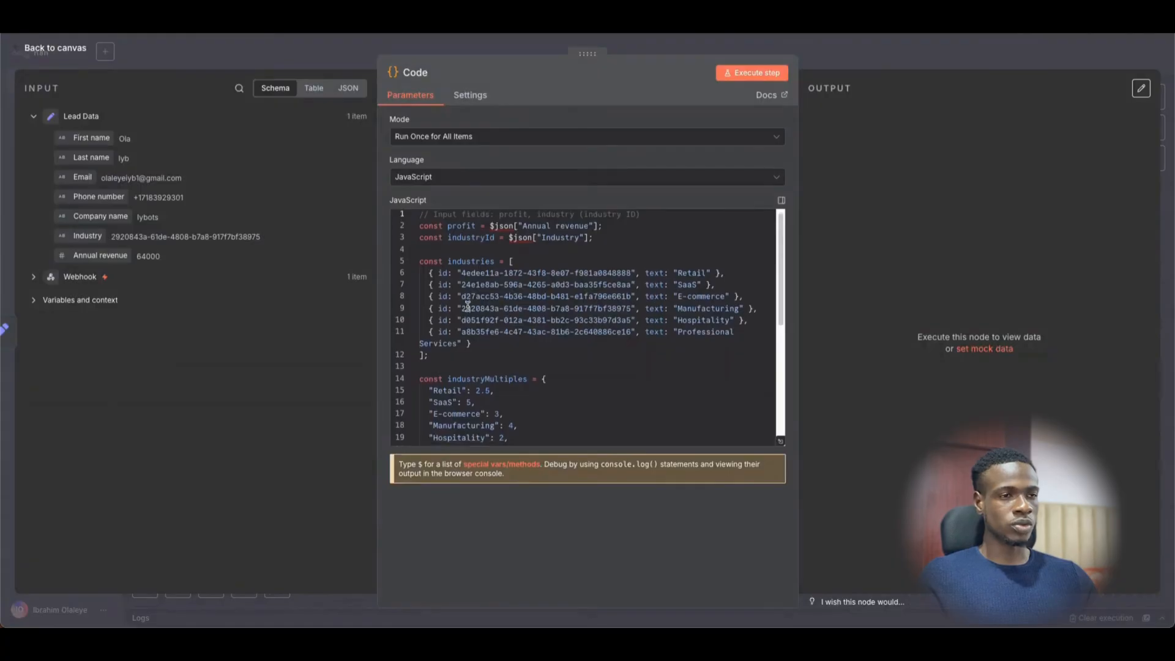
scroll(468, 306, "down", 5)
scroll(447, 336, "up", 5)
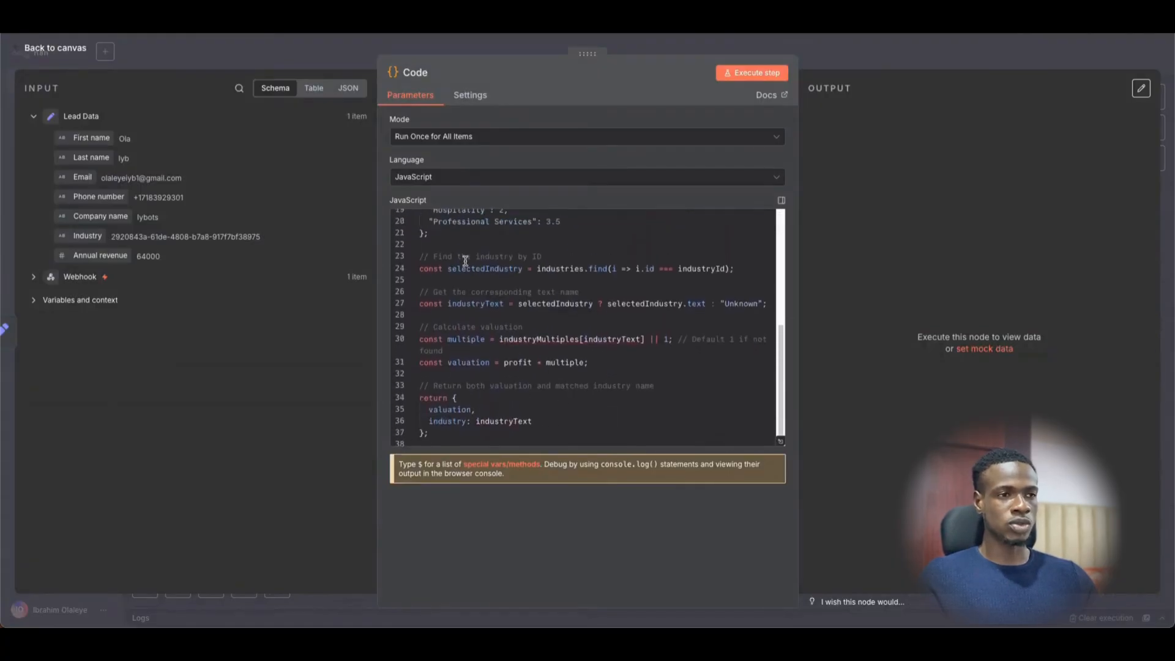
scroll(470, 282, "up", 1)
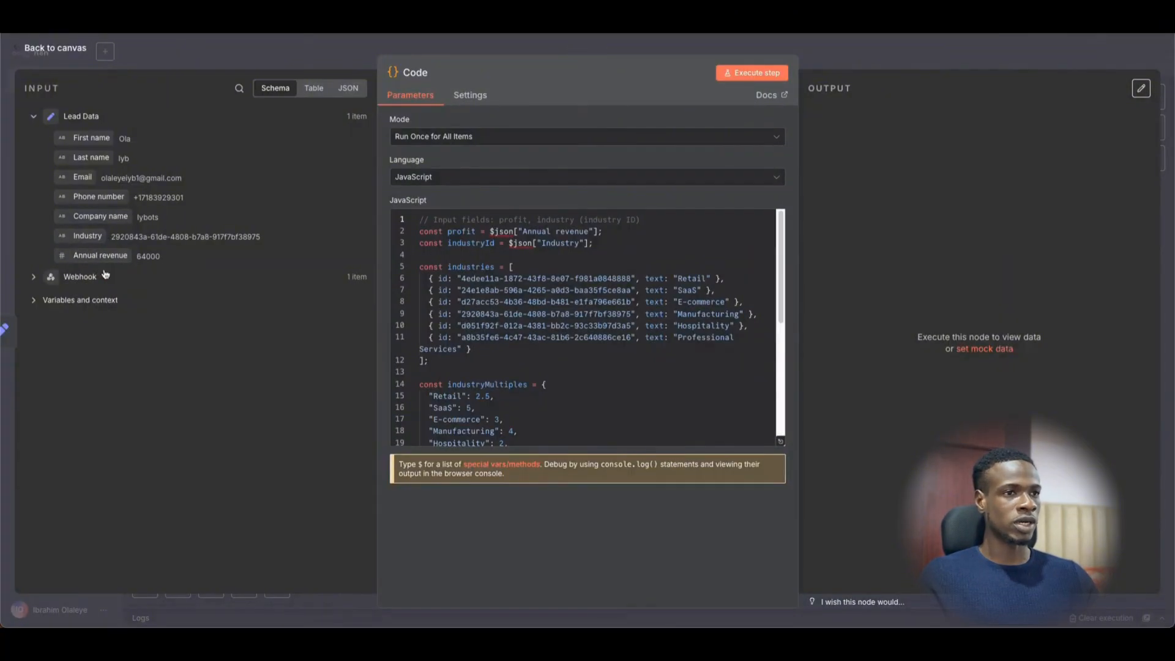
double_click(471, 231)
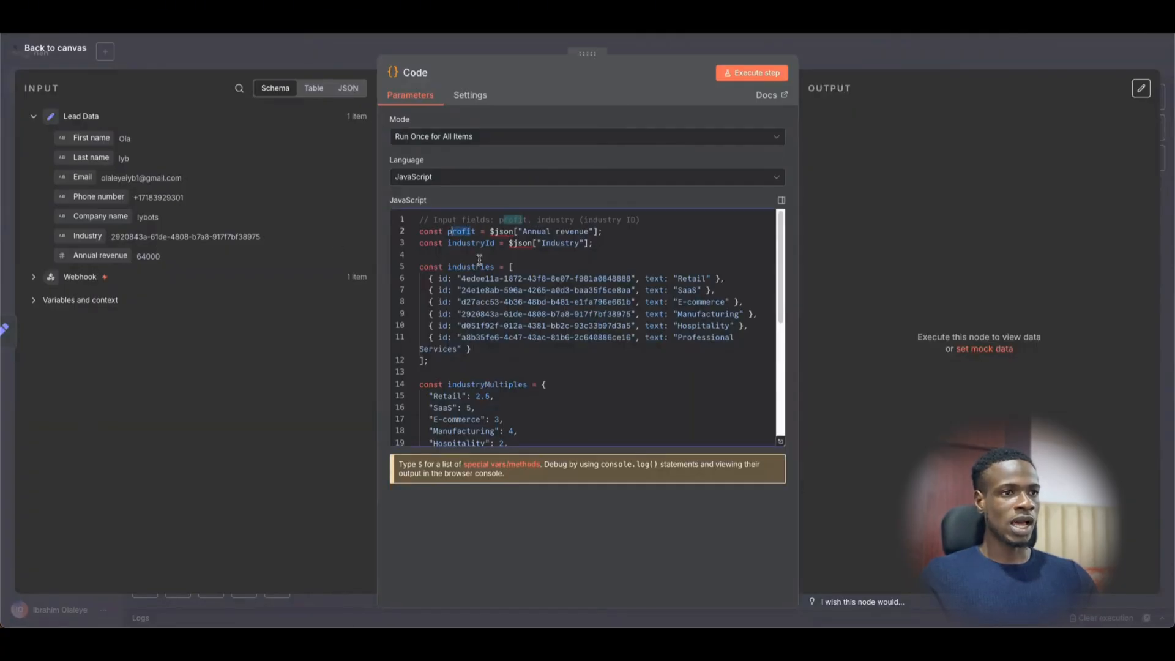
left_click(480, 243)
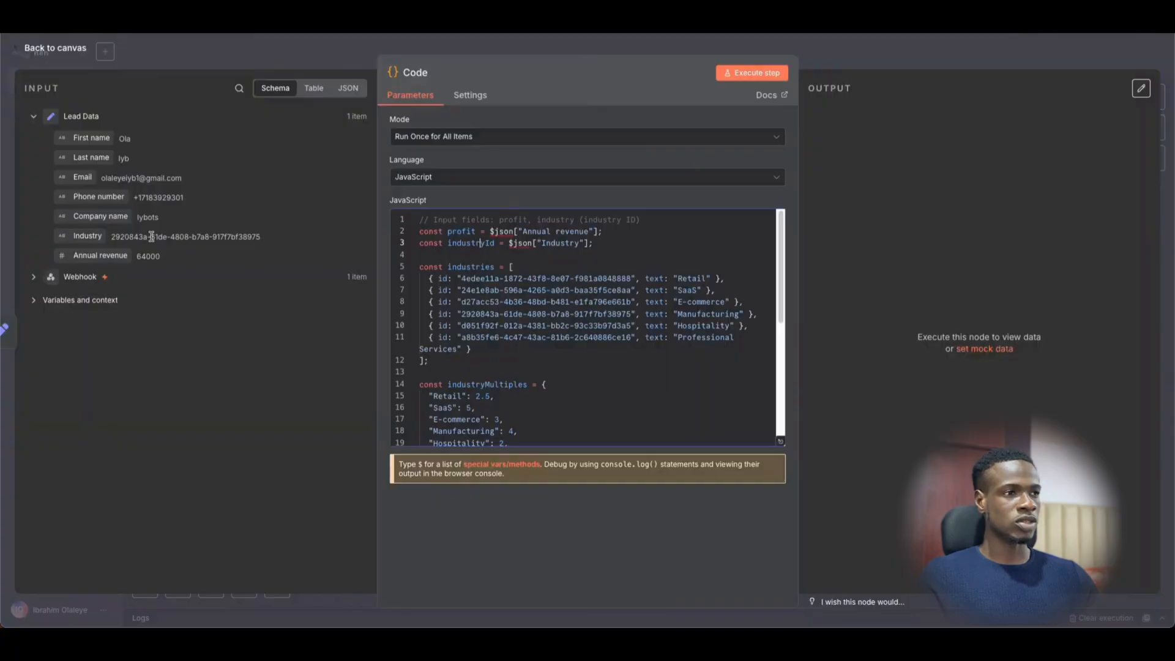
left_click_drag(494, 244, 449, 247)
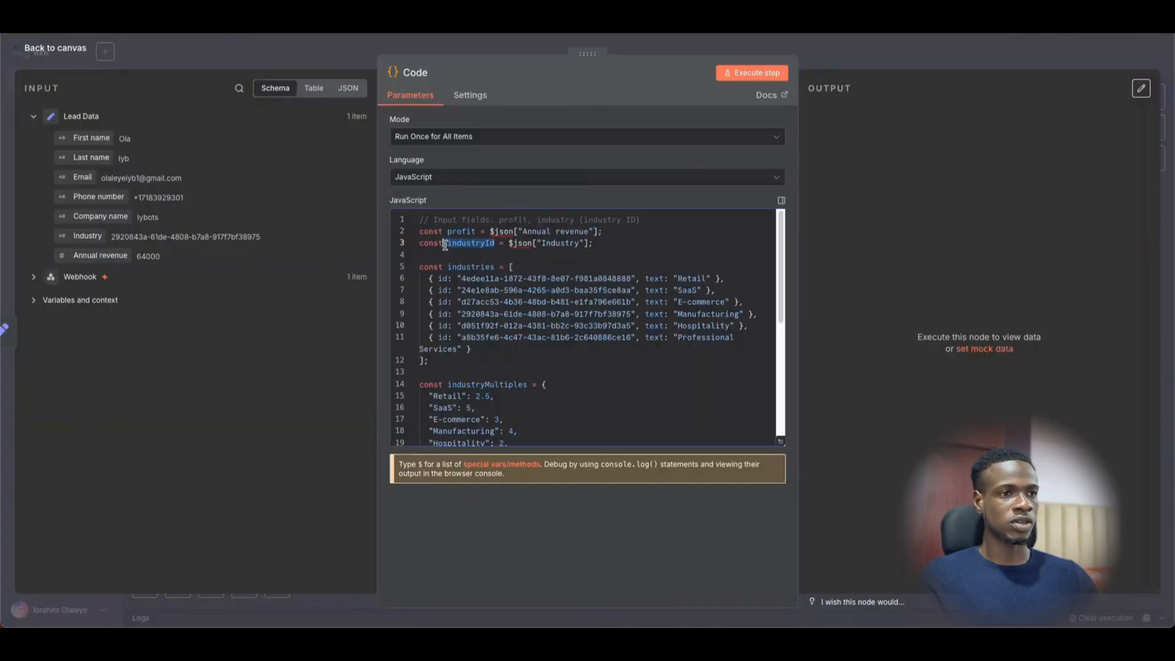
left_click(505, 260)
scroll(557, 285, "down", 1)
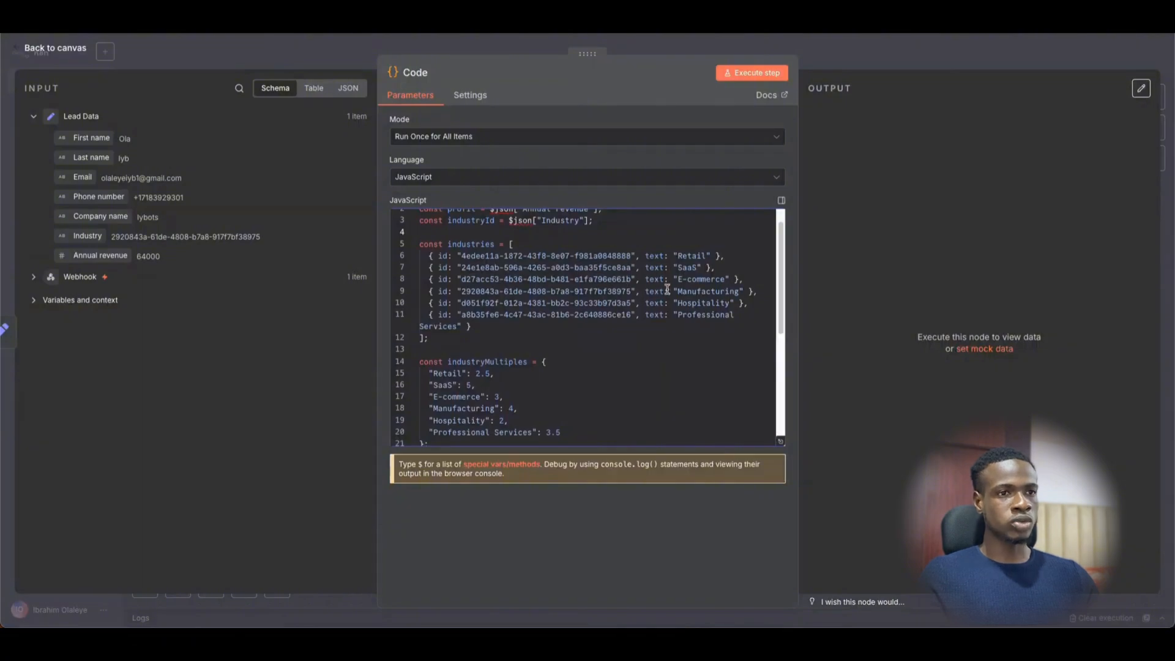
scroll(690, 283, "down", 1)
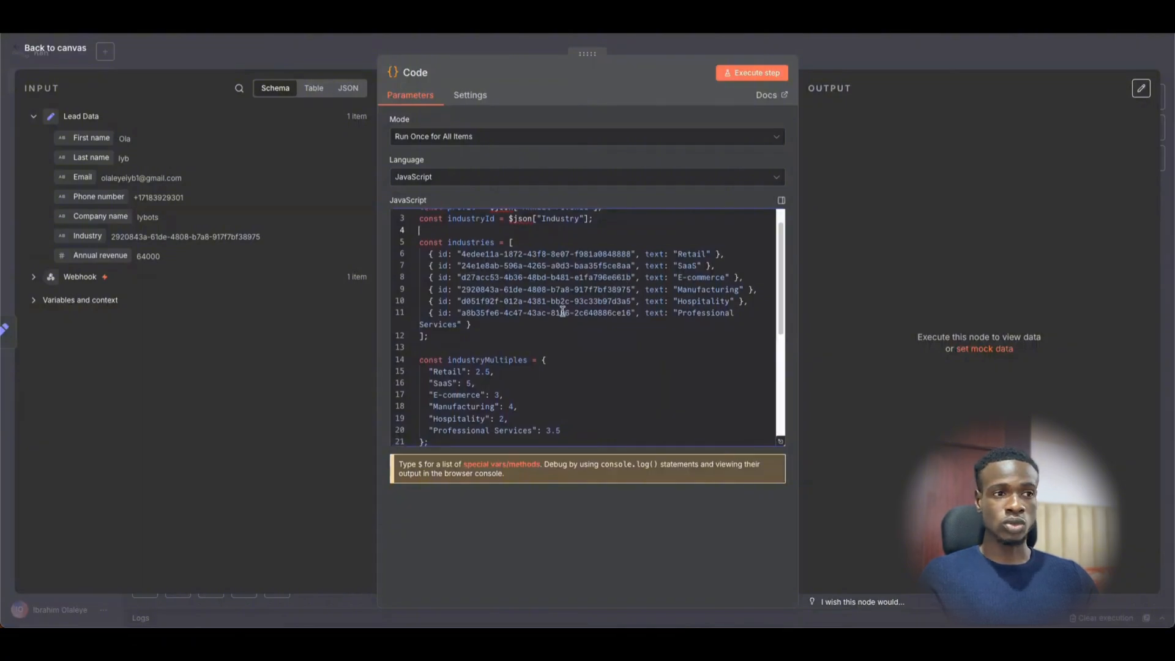
double_click(710, 276)
scroll(545, 332, "down", 2)
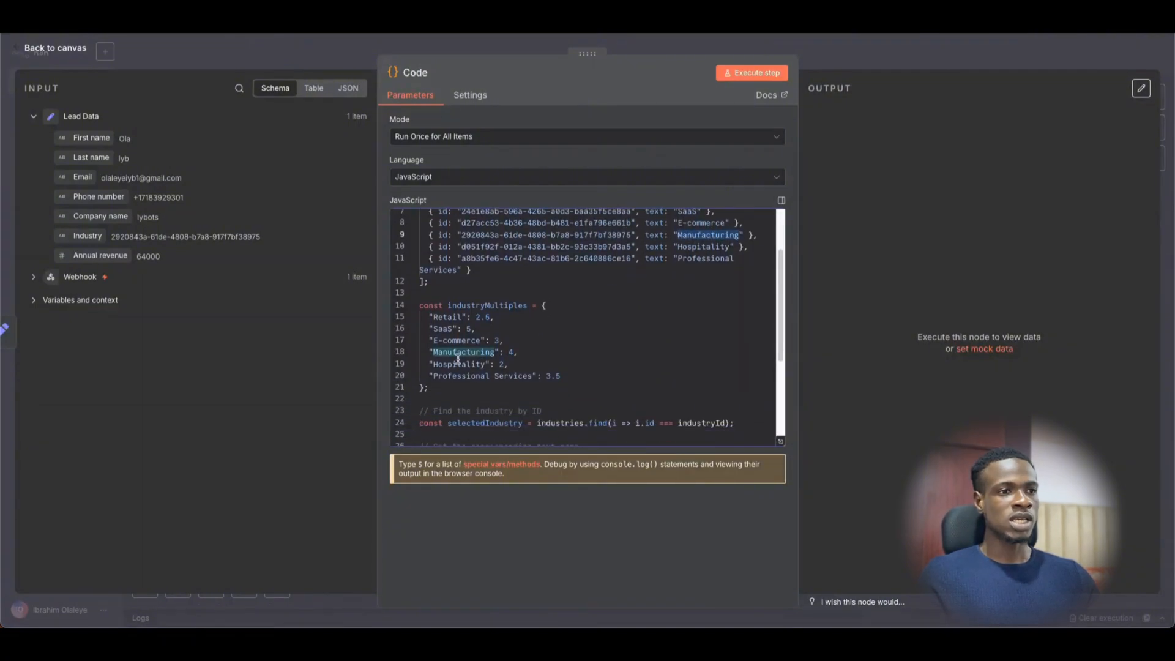
left_click(515, 345)
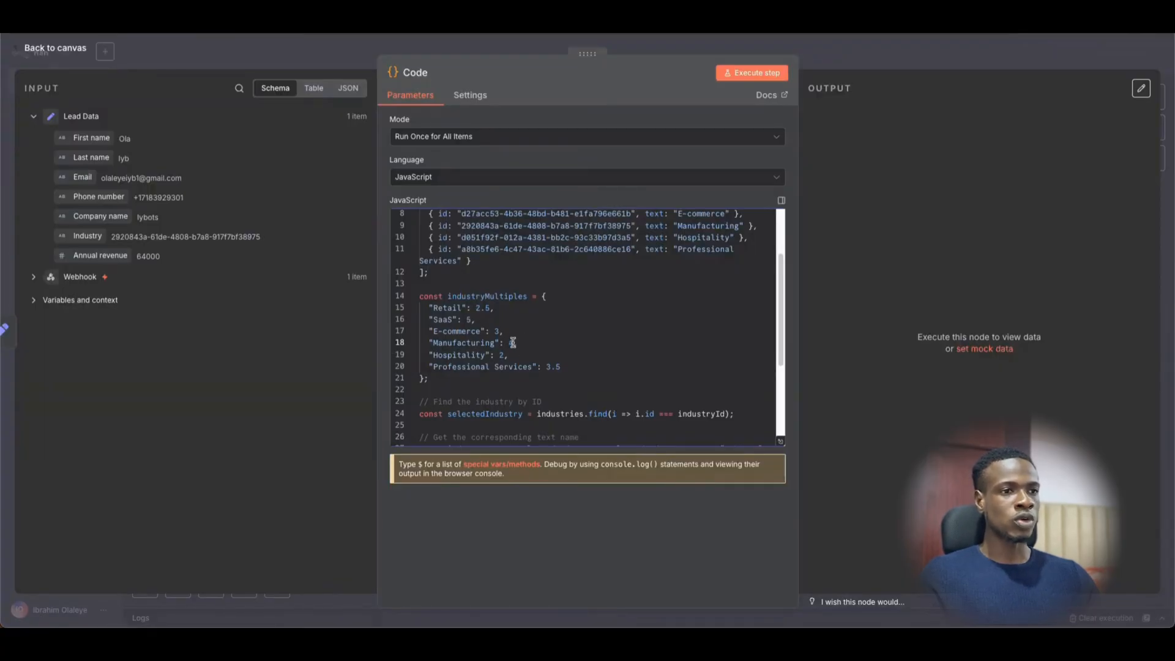
- Check the returned valuation calculation and execute the Code step, yielding valuation 256000
scroll(536, 316, "up", 3)
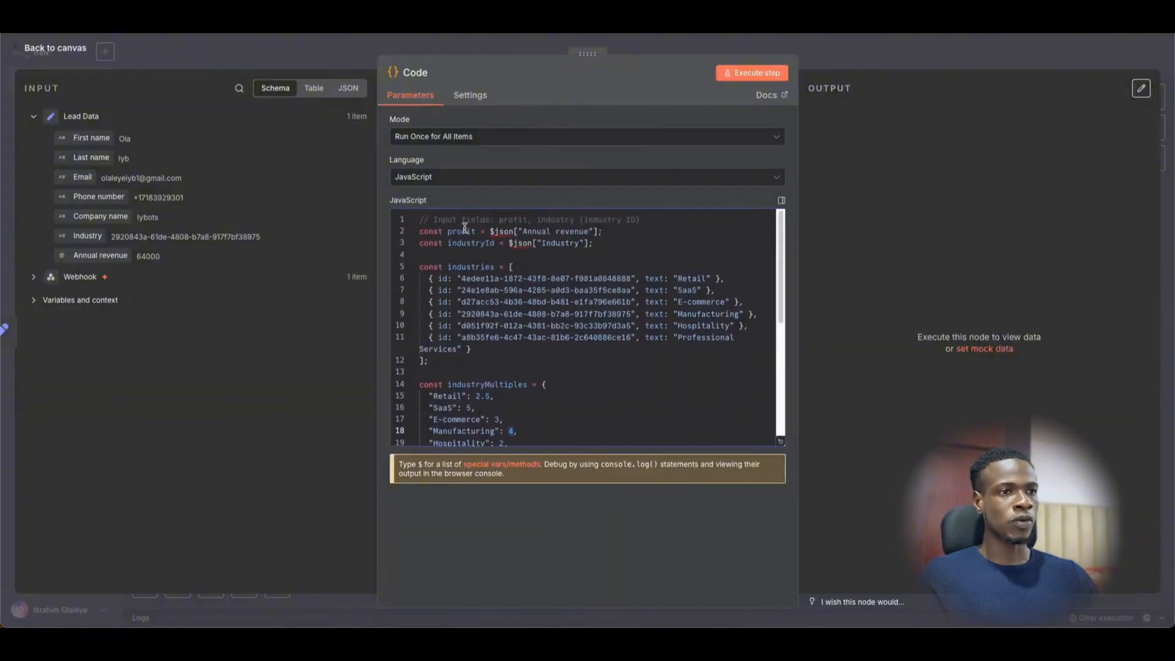
scroll(537, 360, "down", 1)
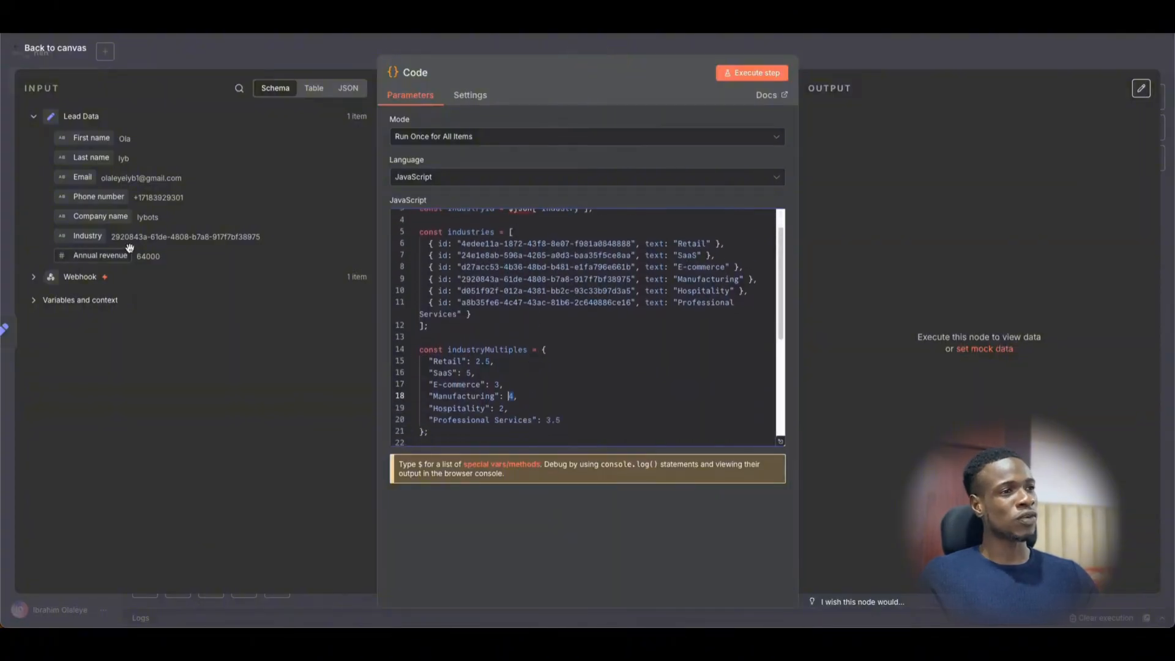
scroll(541, 376, "down", 2)
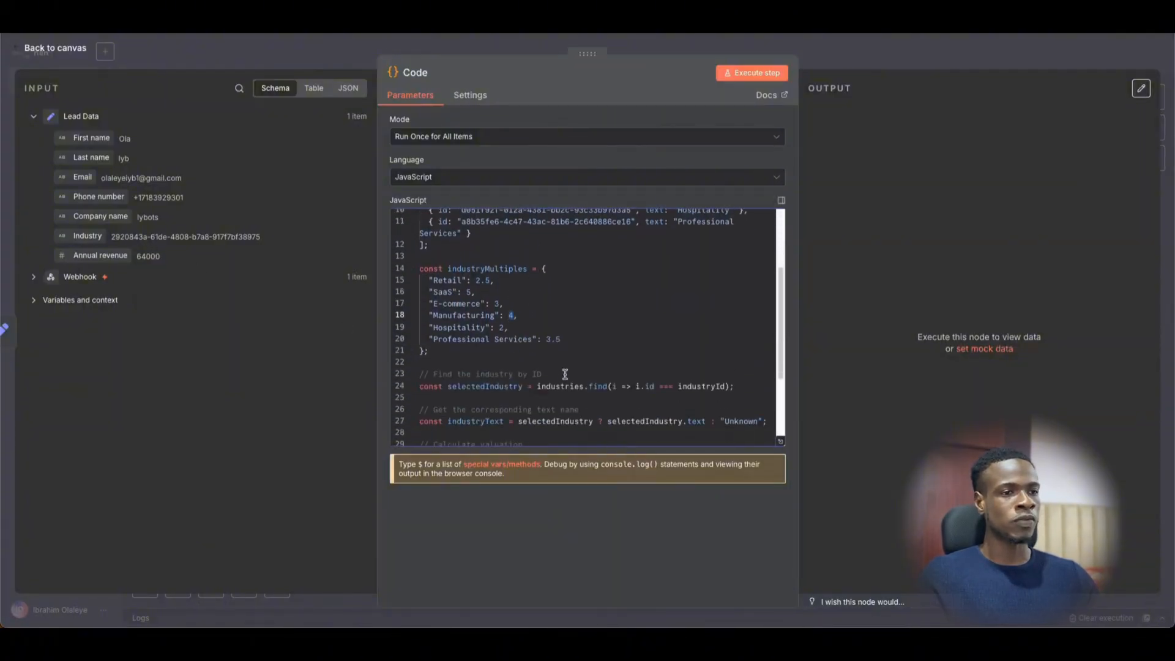
scroll(610, 372, "down", 3)
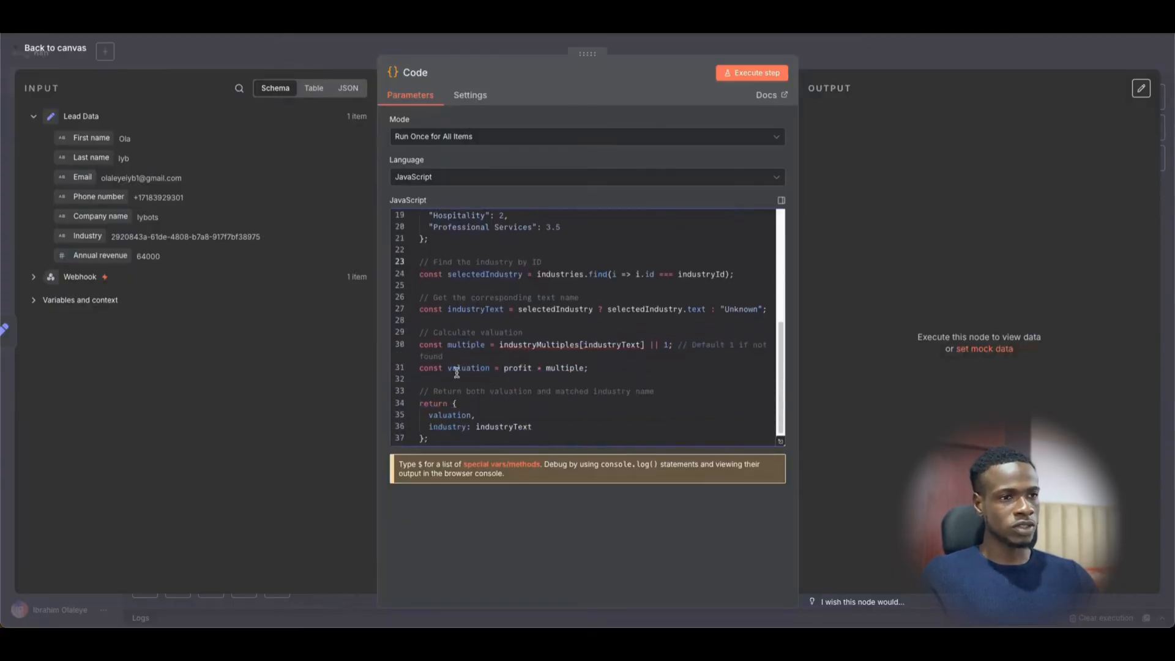
left_click_drag(457, 372, 480, 366)
left_click(544, 406)
scroll(516, 410, "down", 1)
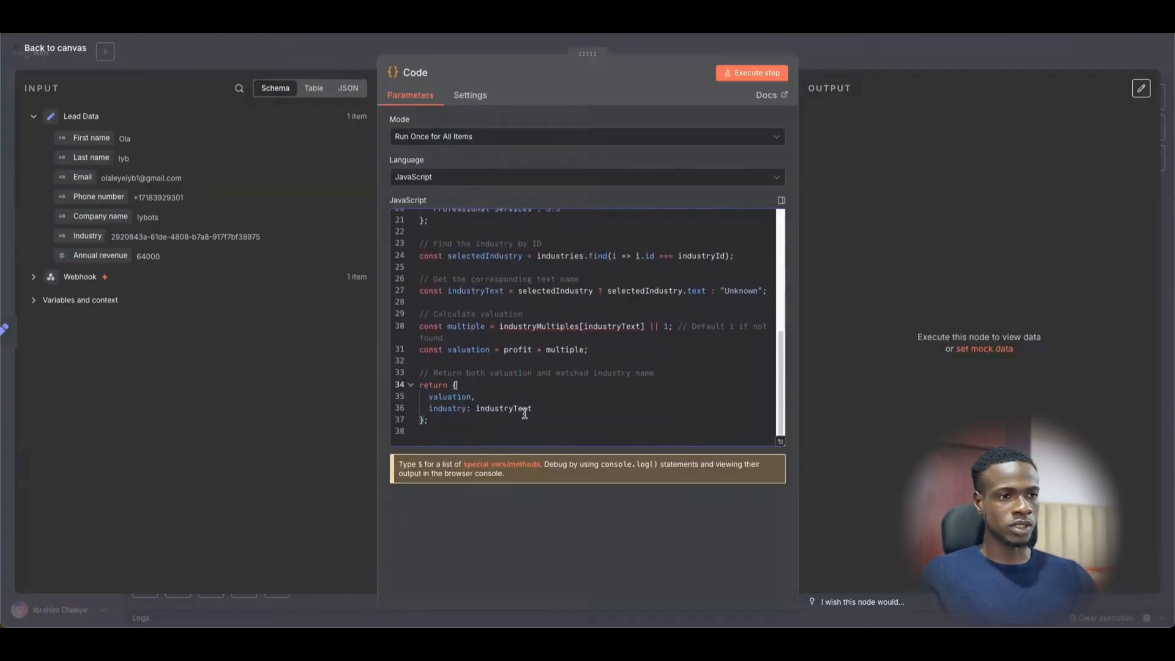
left_click_drag(419, 394, 515, 406)
left_click(551, 406)
scroll(539, 404, "up", 5)
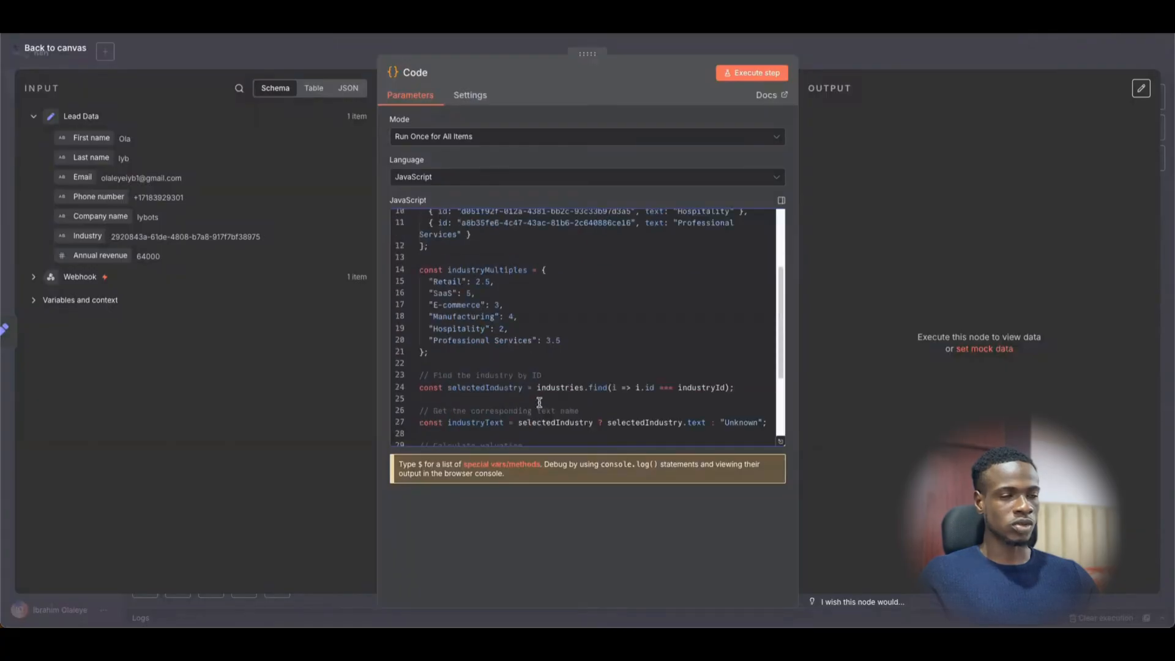
scroll(706, 213, "up", 2)
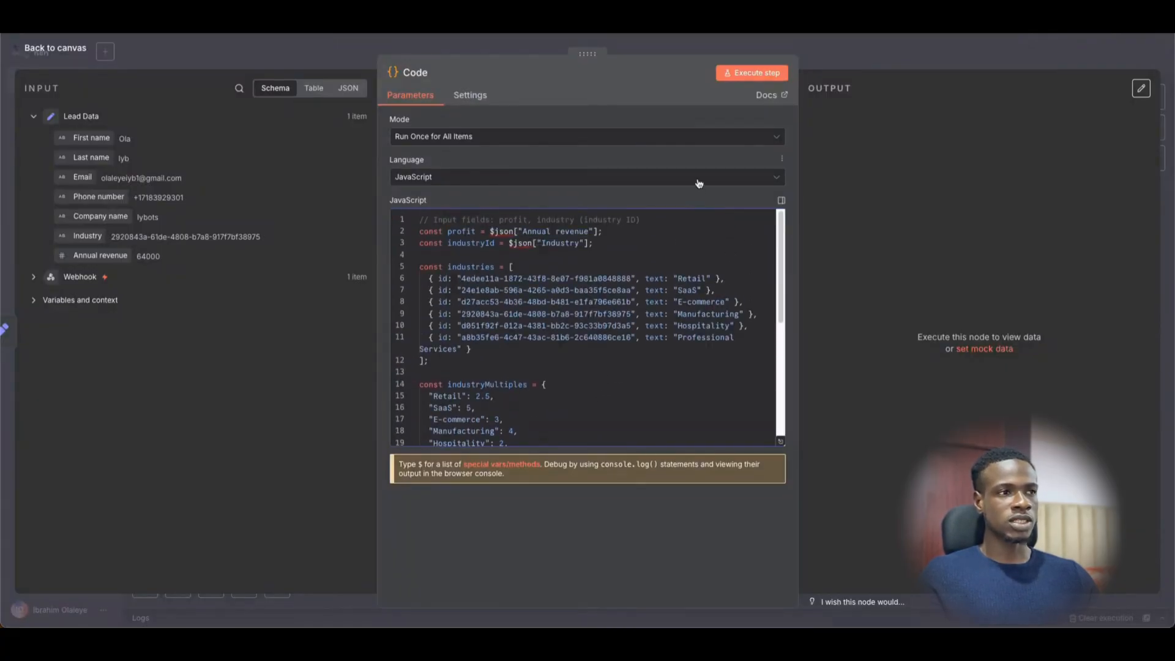
left_click(763, 72)
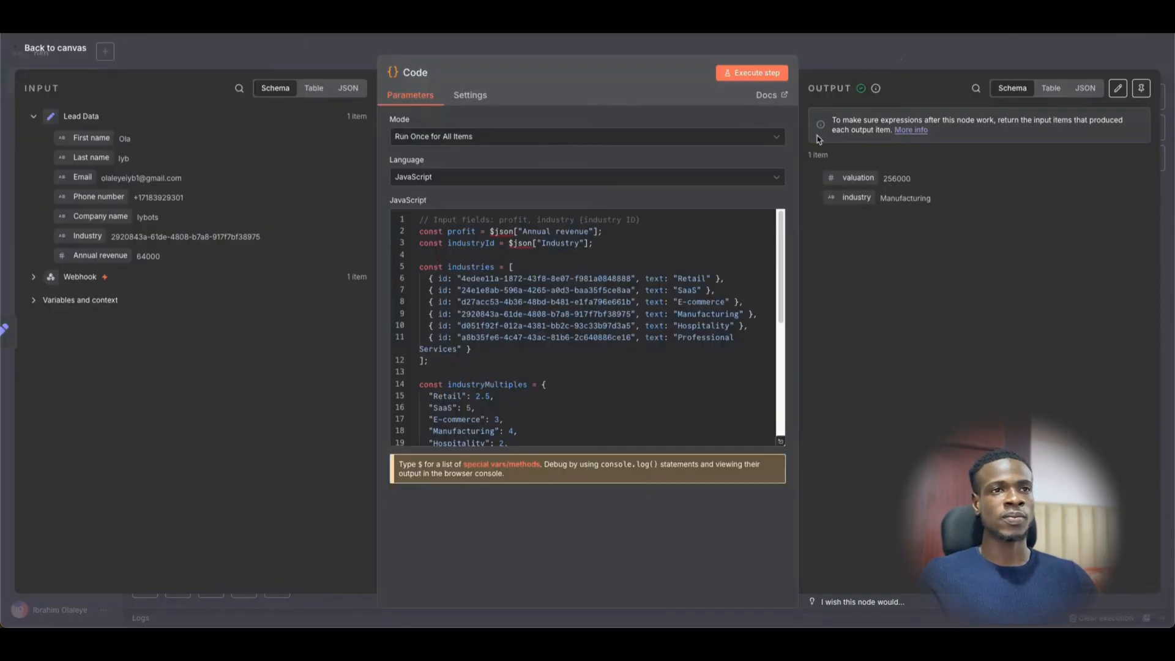
- Add a Google Drive Copy file step after the Code node, searching 'goog'
left_click(844, 57)
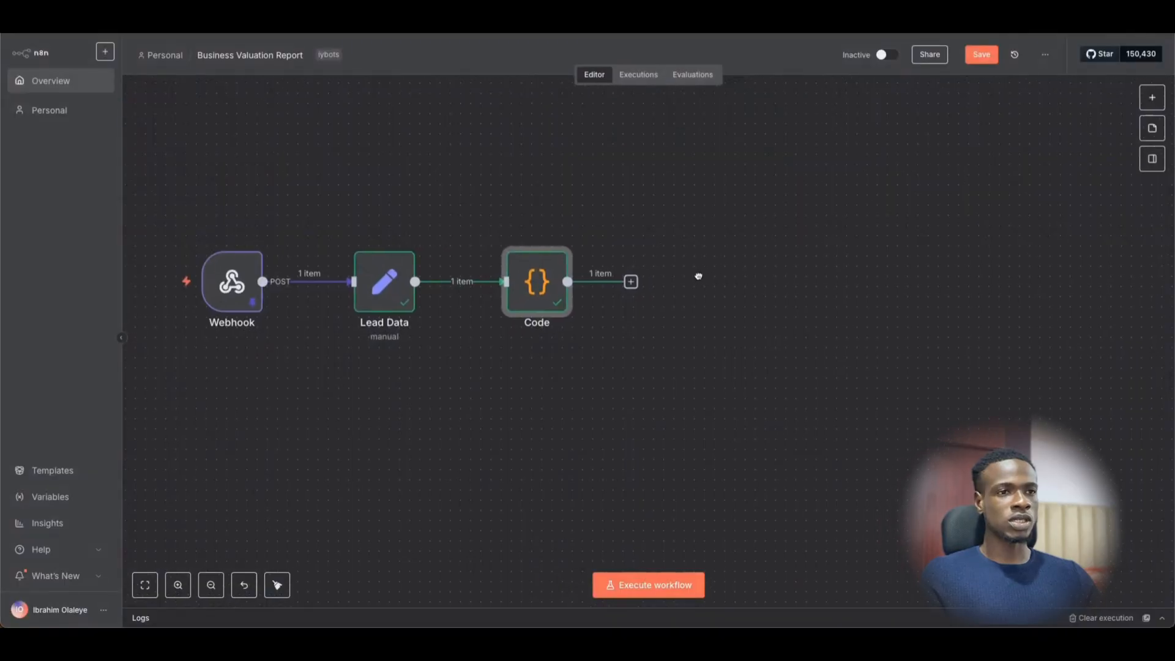
left_click_drag(698, 276, 674, 293)
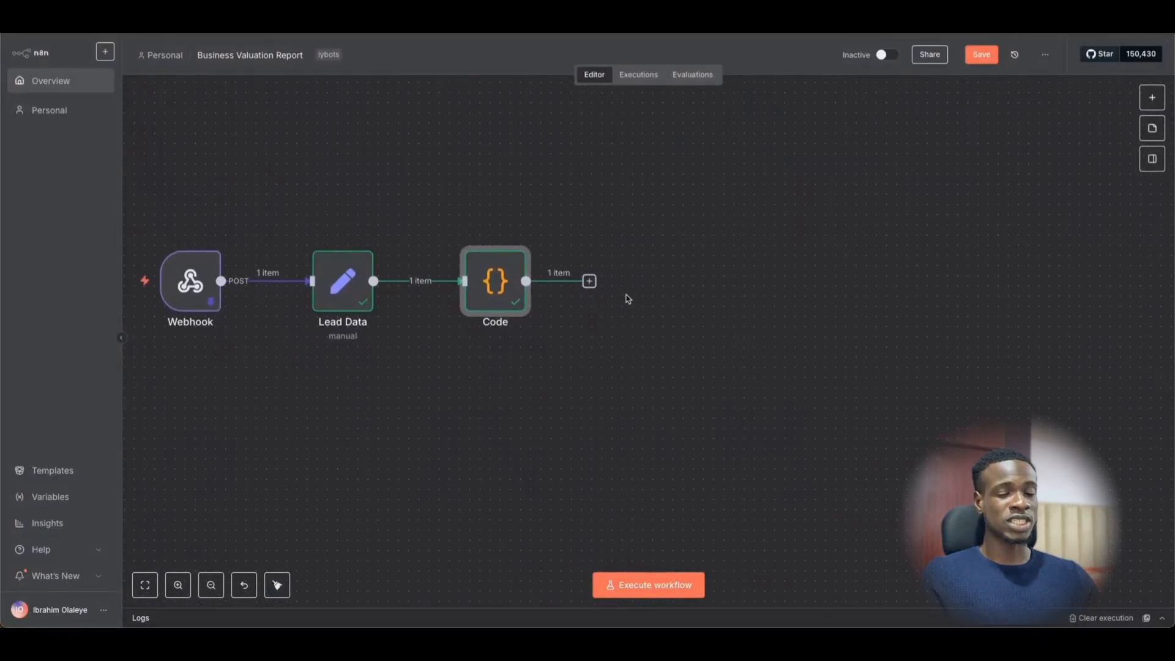
scroll(617, 300, "down", 2)
left_click(574, 291)
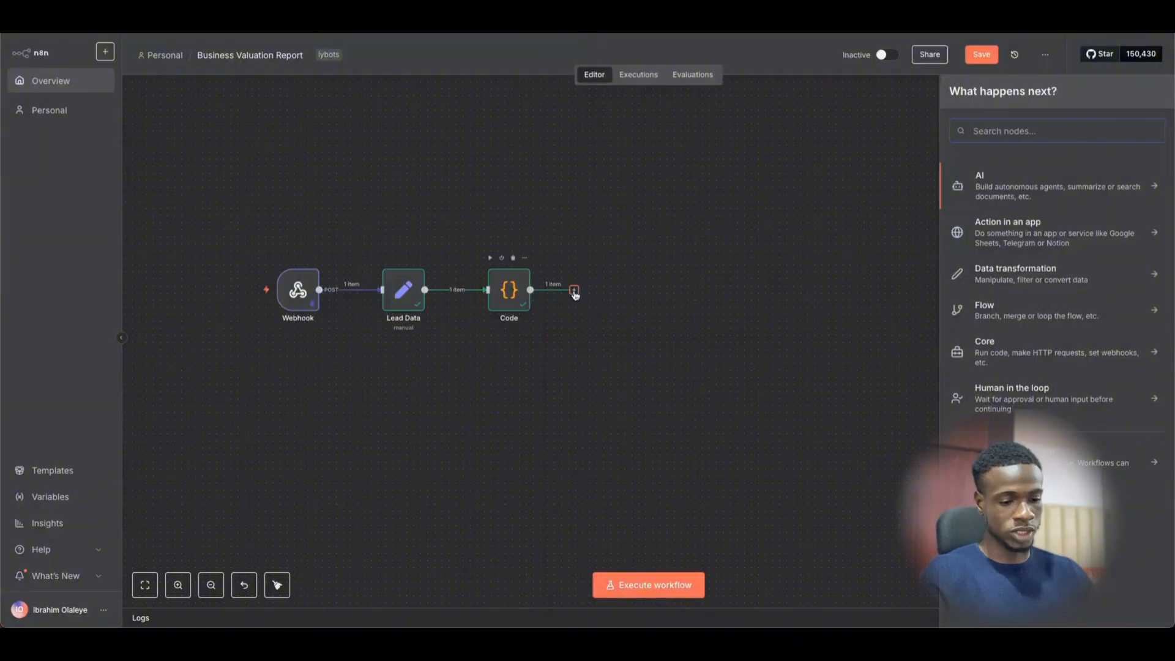
type("goog")
left_click(1004, 299)
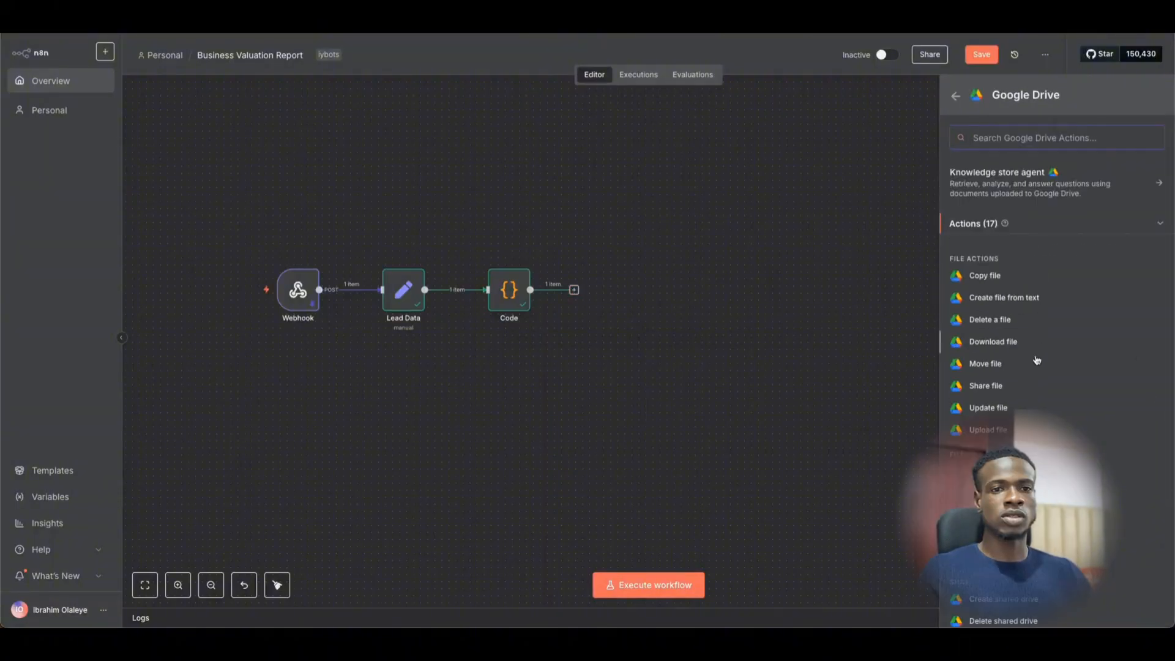
scroll(1034, 389, "down", 2)
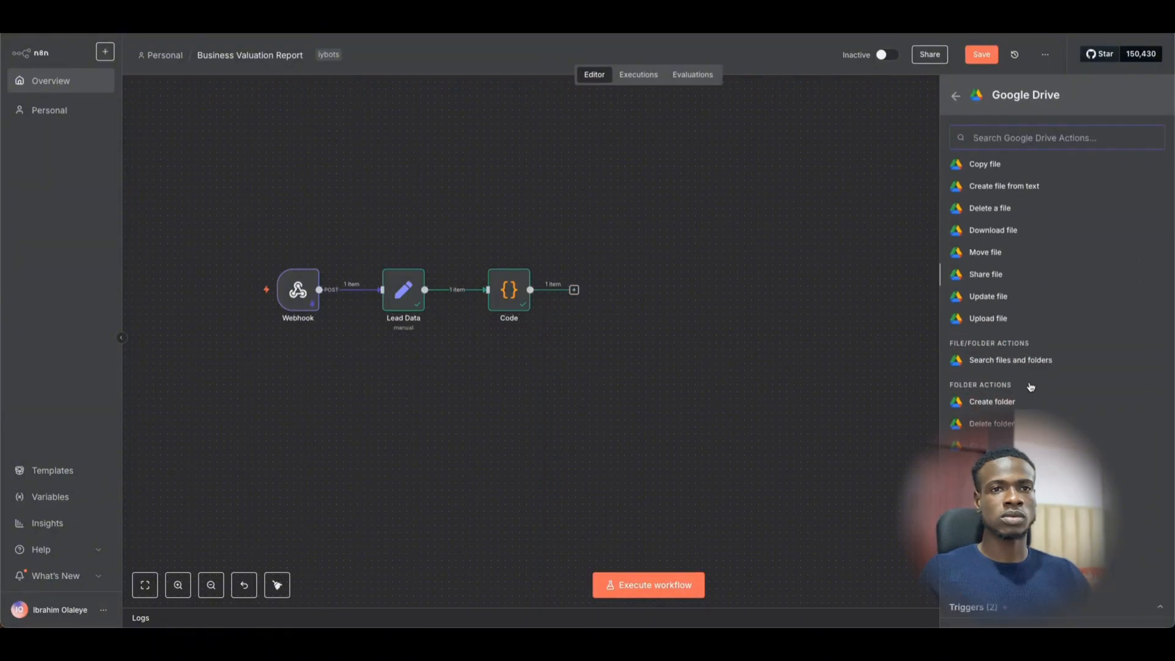
left_click(991, 166)
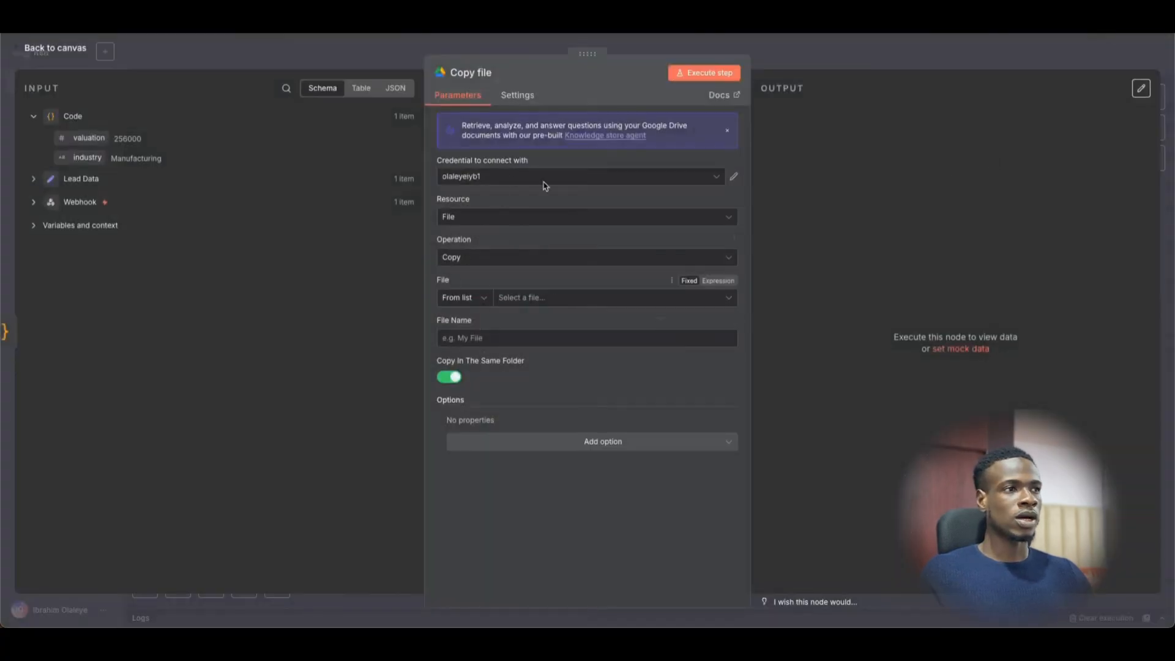
- Set the Copy file node's File mode to By ID
left_click(806, 52)
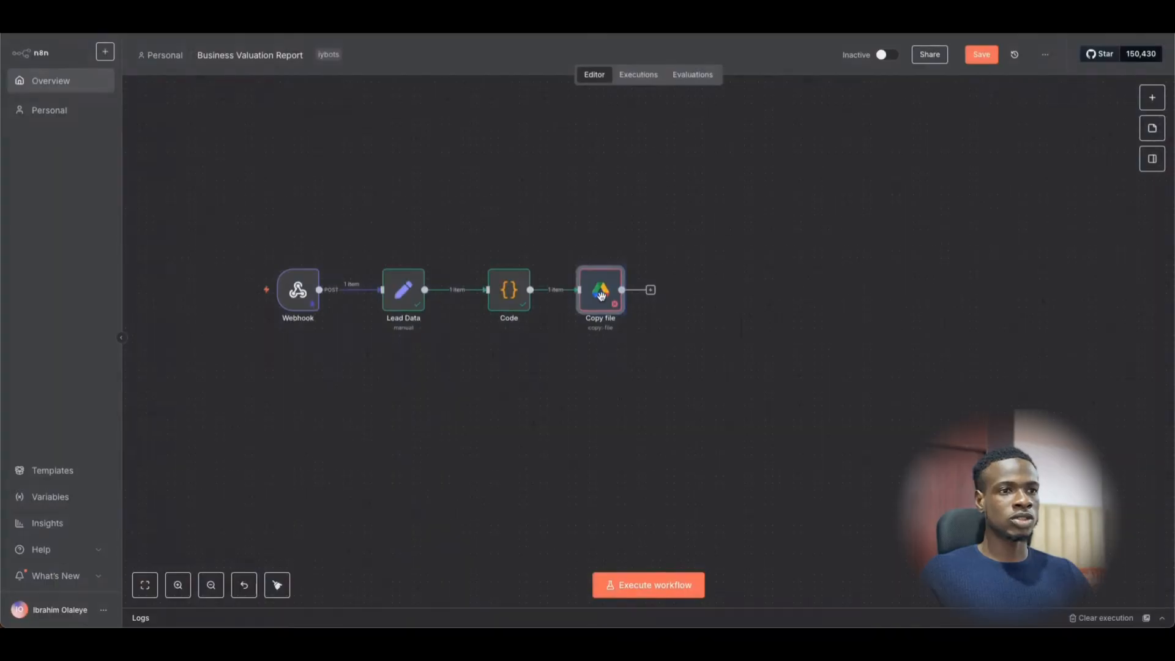
left_click_drag(605, 296, 606, 296)
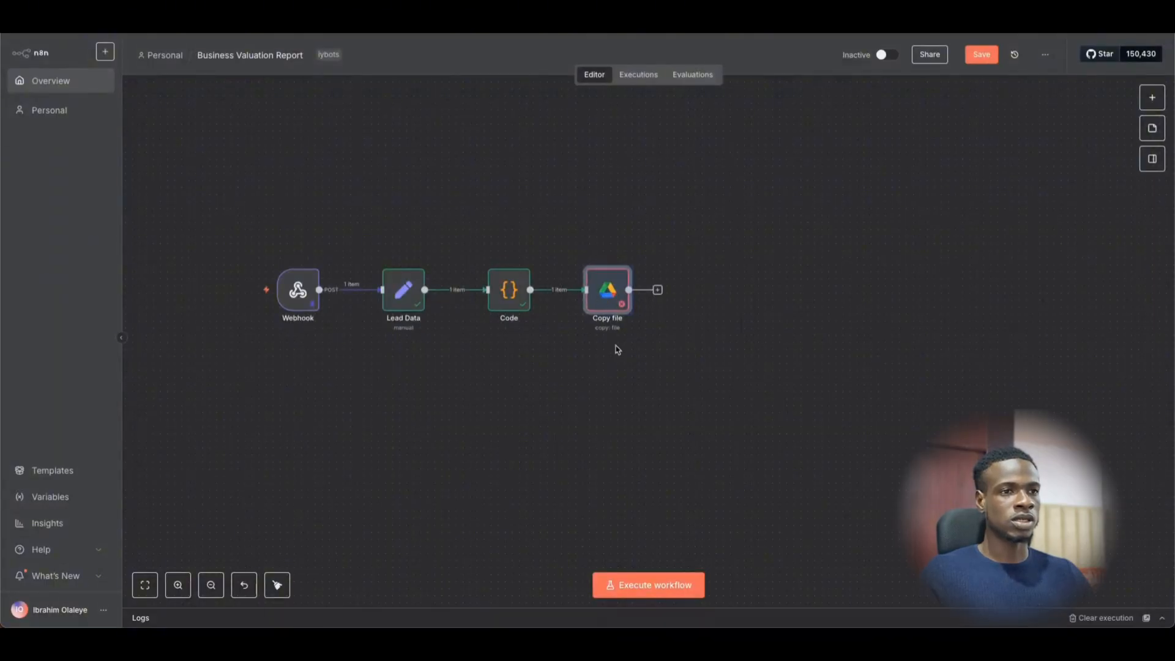
double_click(608, 291)
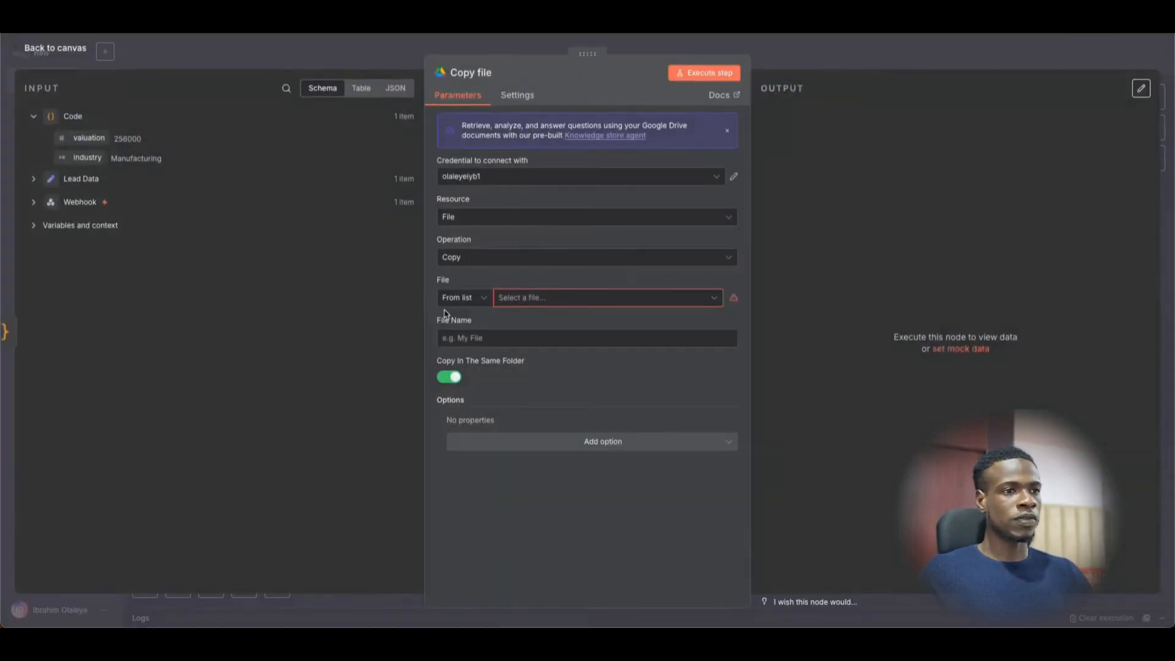
left_click(479, 300)
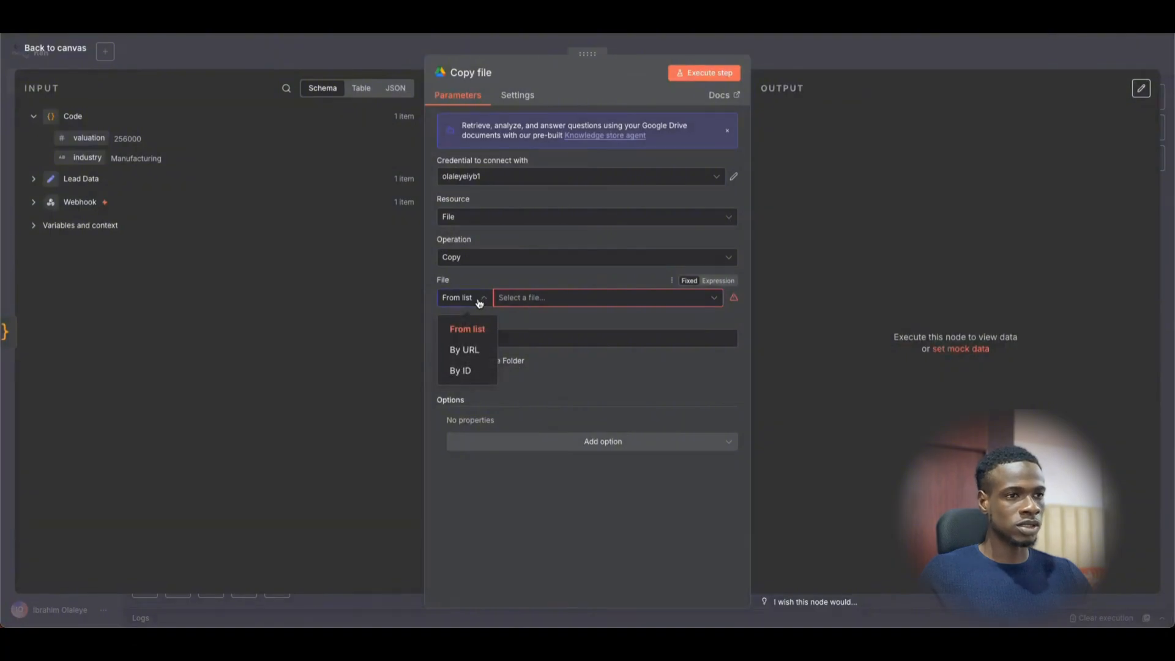
left_click(461, 370)
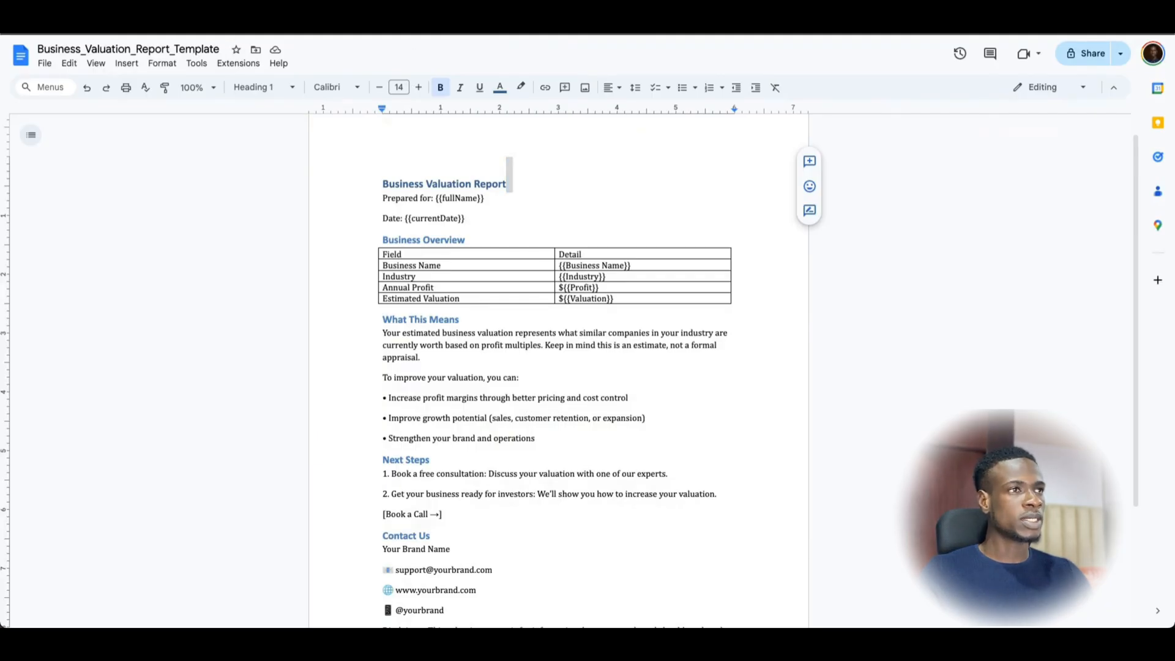
- Copy the Business_Valuation_Report_Template document's web address
key("super+l")
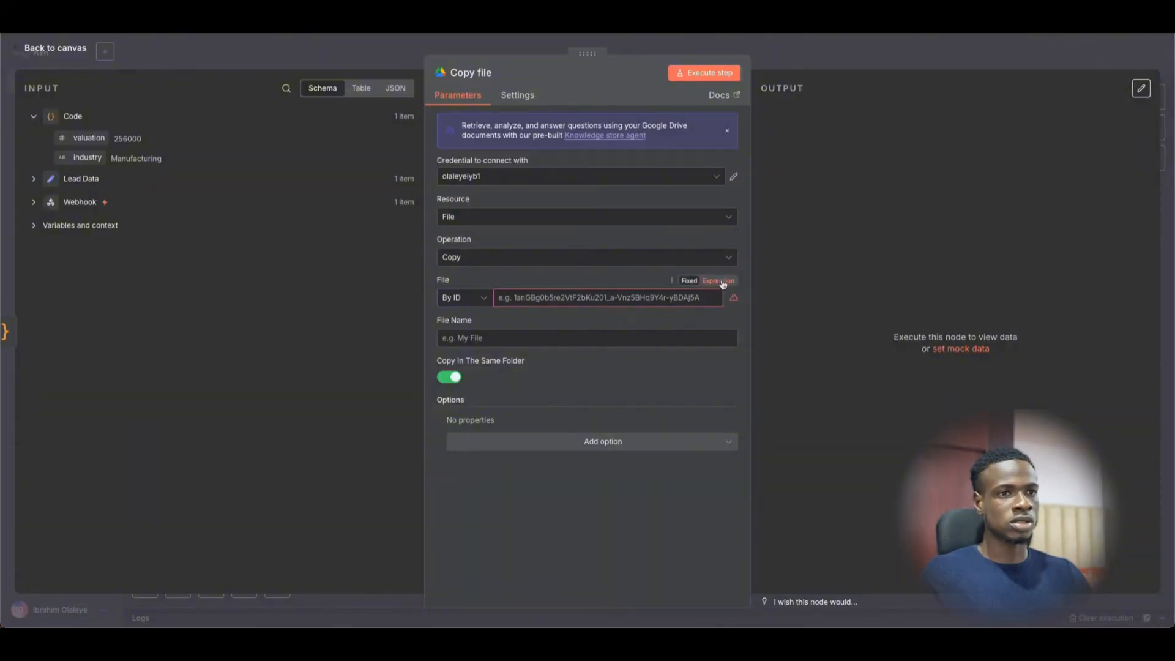
- Paste the template's Docs URL into the Copy file File field's expression editor
left_click(719, 282)
left_click(713, 300)
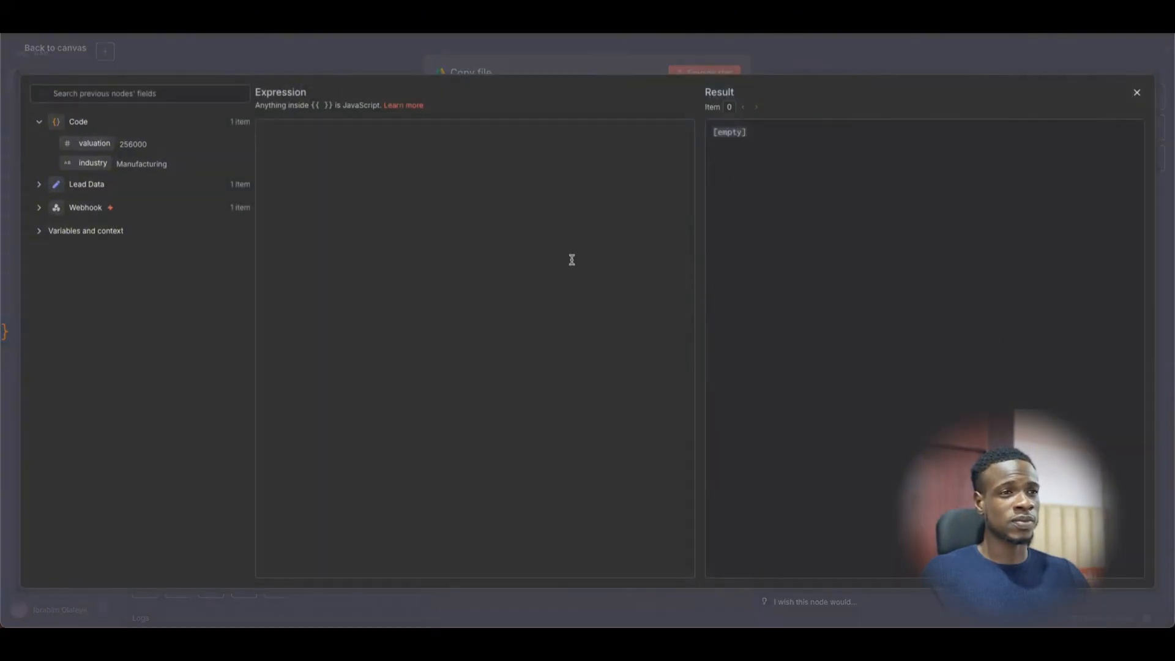
key("ctrl+v")
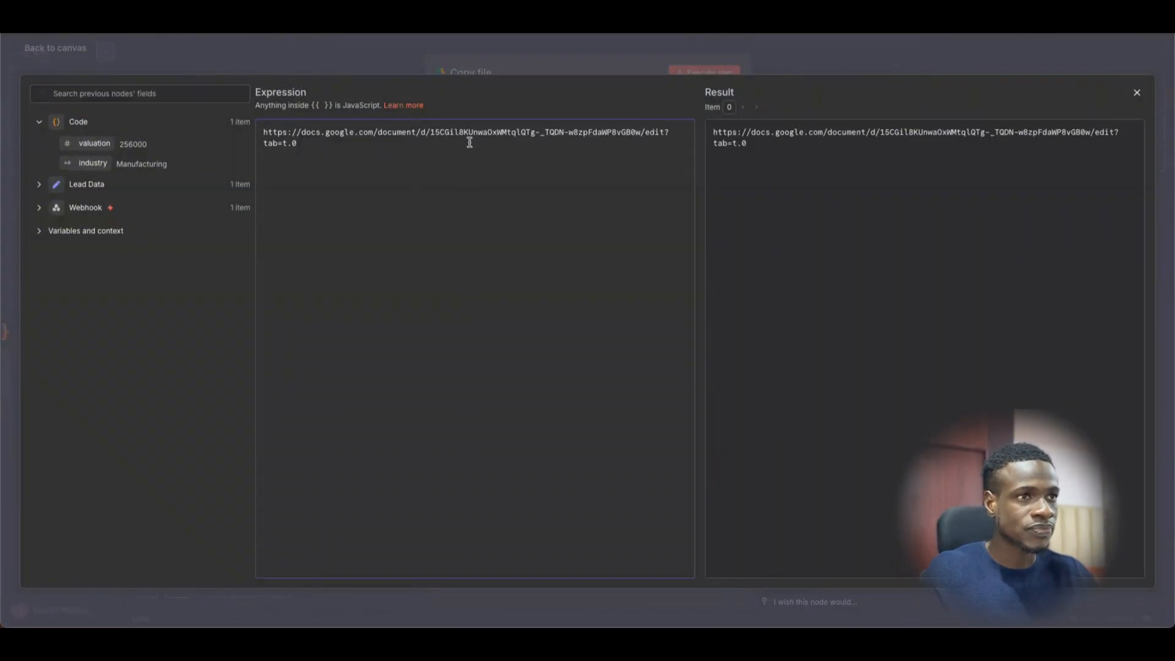
- Trim the URL's prefix and '/edit?tab=t.0' to leave only the document ID, set to Fixed
left_click_drag(439, 130, 465, 143)
left_click(439, 130)
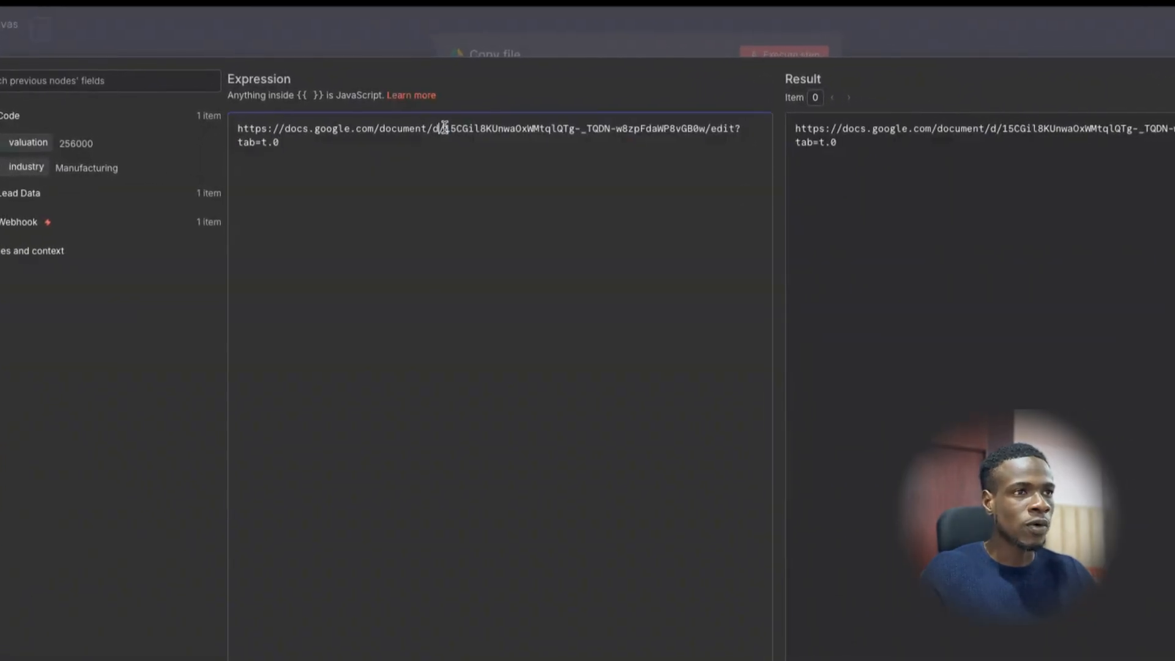
left_click(714, 128, "shift")
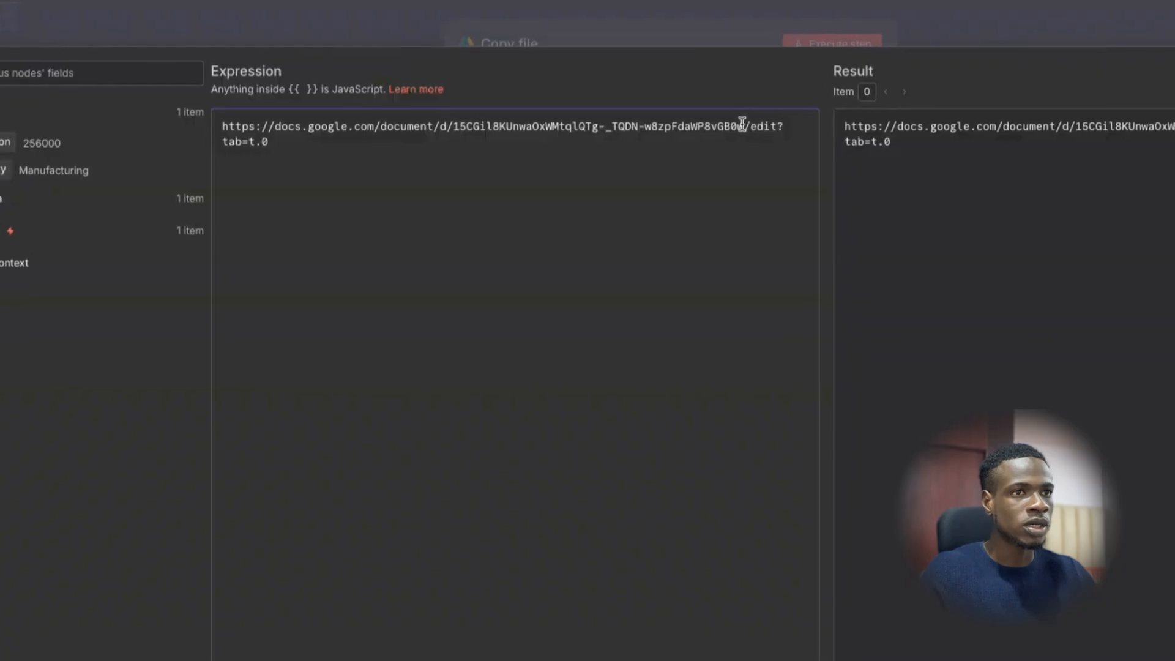
left_click(453, 130)
left_click_drag(461, 129, 160, 124)
key("BackSpace")
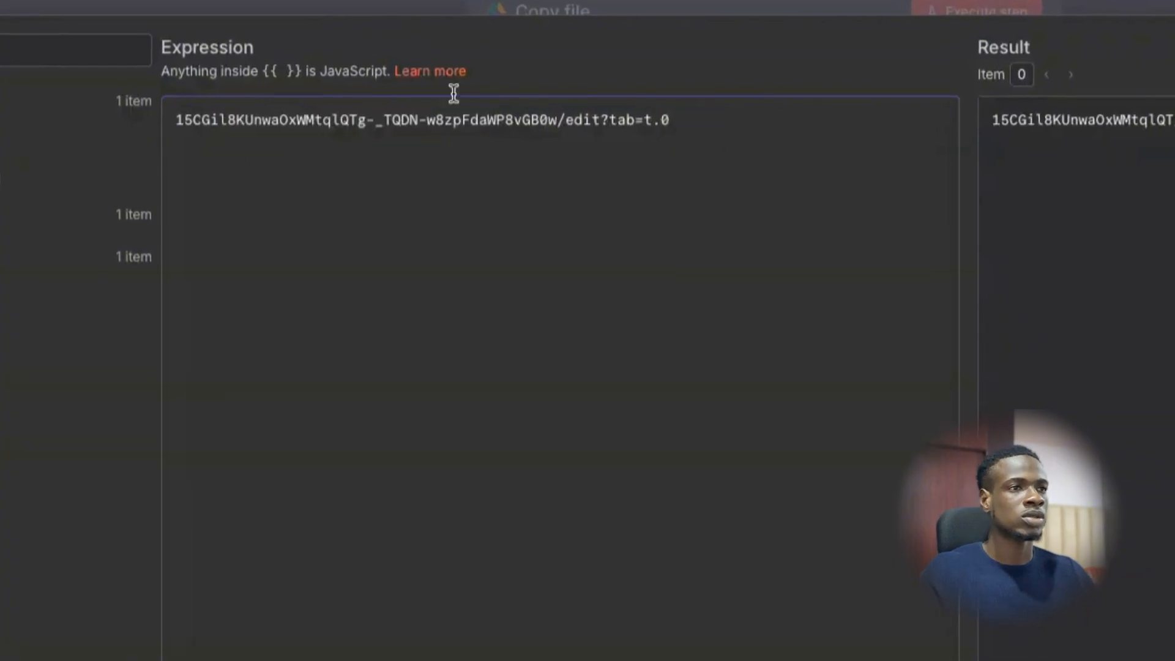
left_click_drag(686, 120, 560, 119)
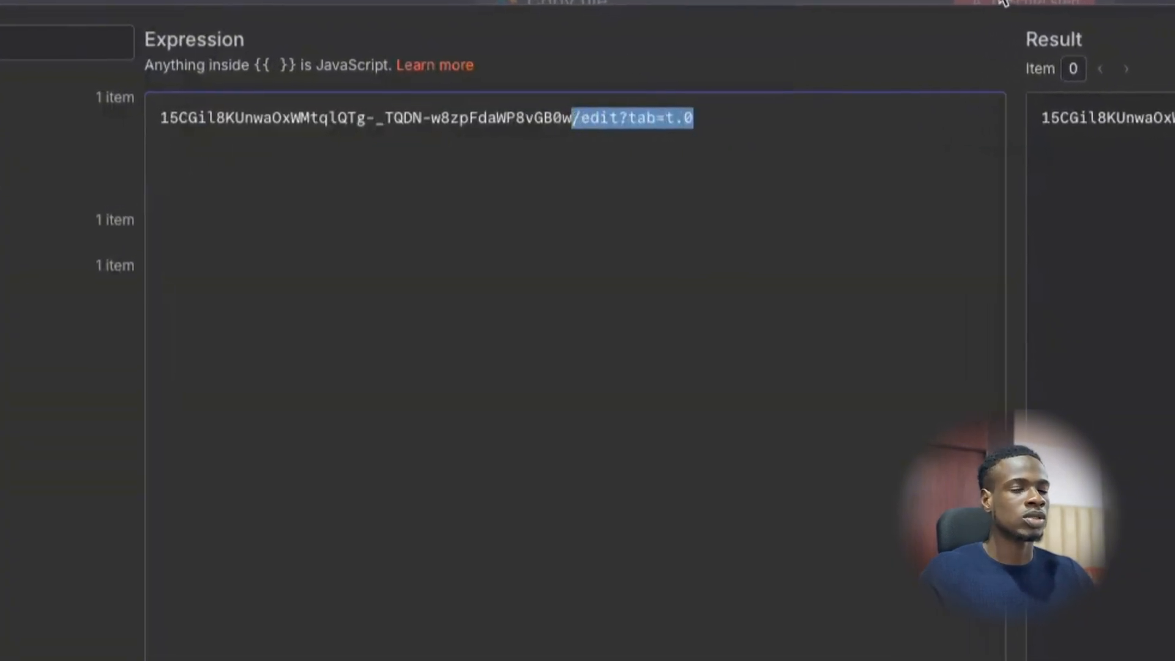
key("BackSpace")
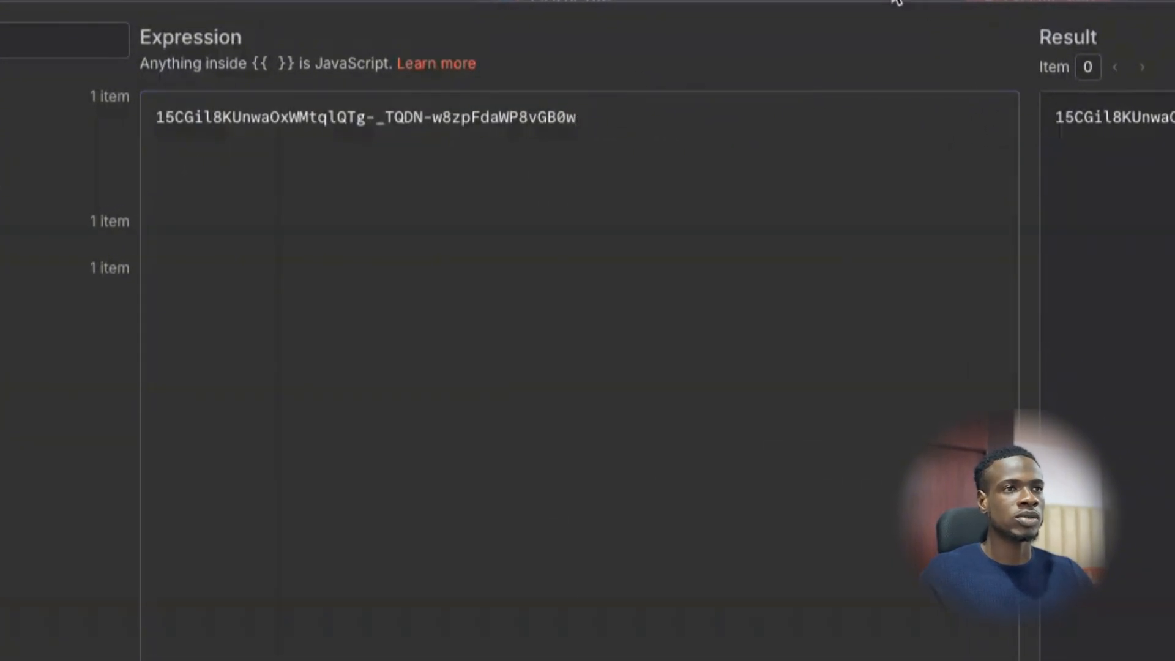
left_click(939, 5)
left_click(1007, 416)
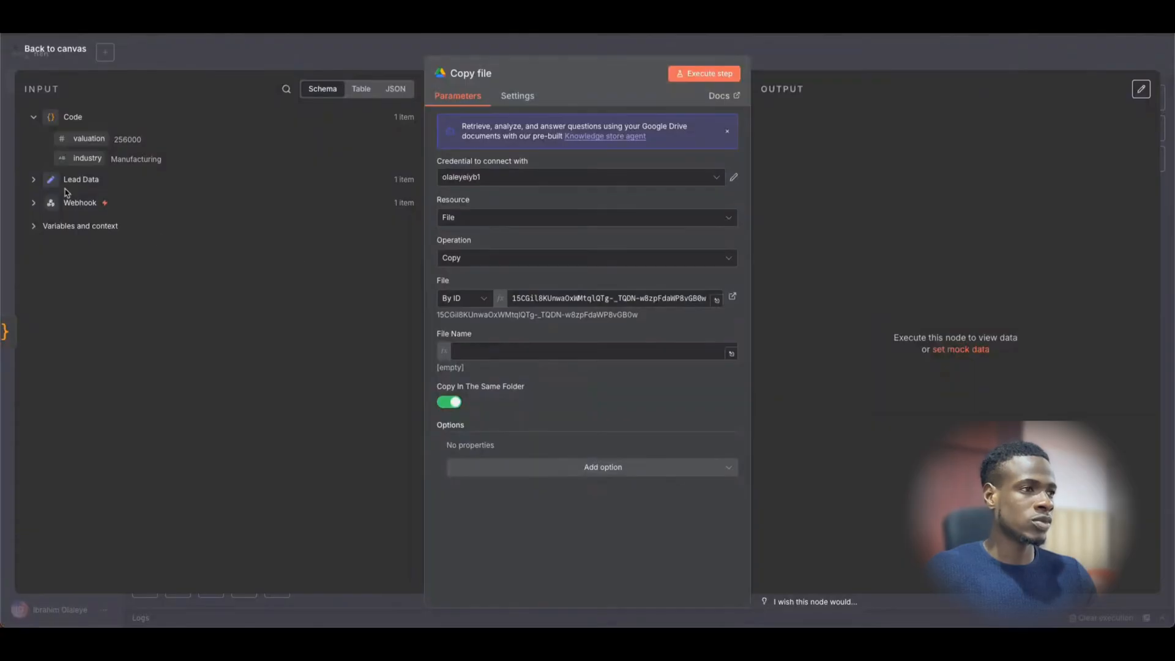
- Add the Lead Data Company name to the copied file's name and run Copy file
left_click(32, 184)
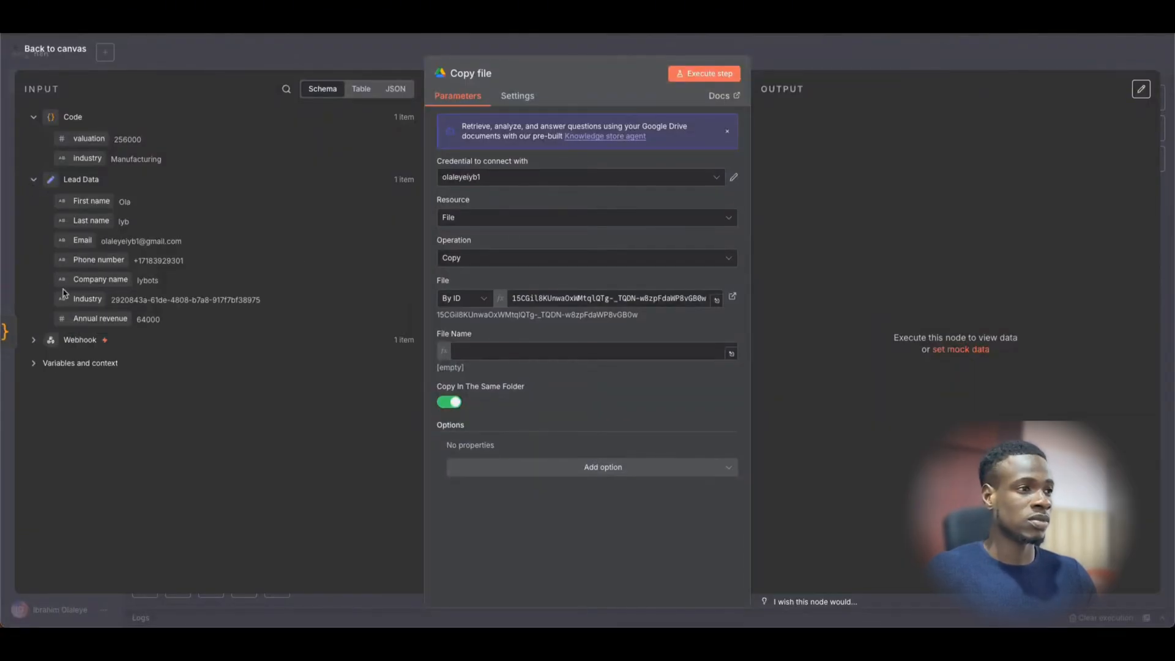
left_click_drag(101, 279, 520, 358)
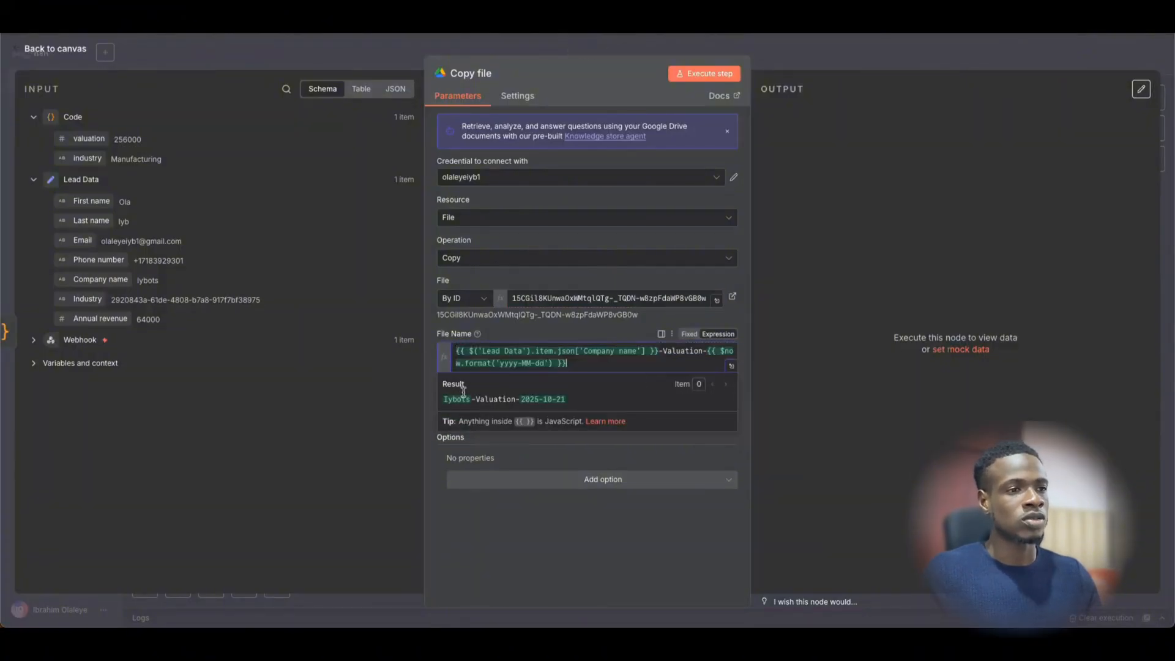
left_click(785, 342)
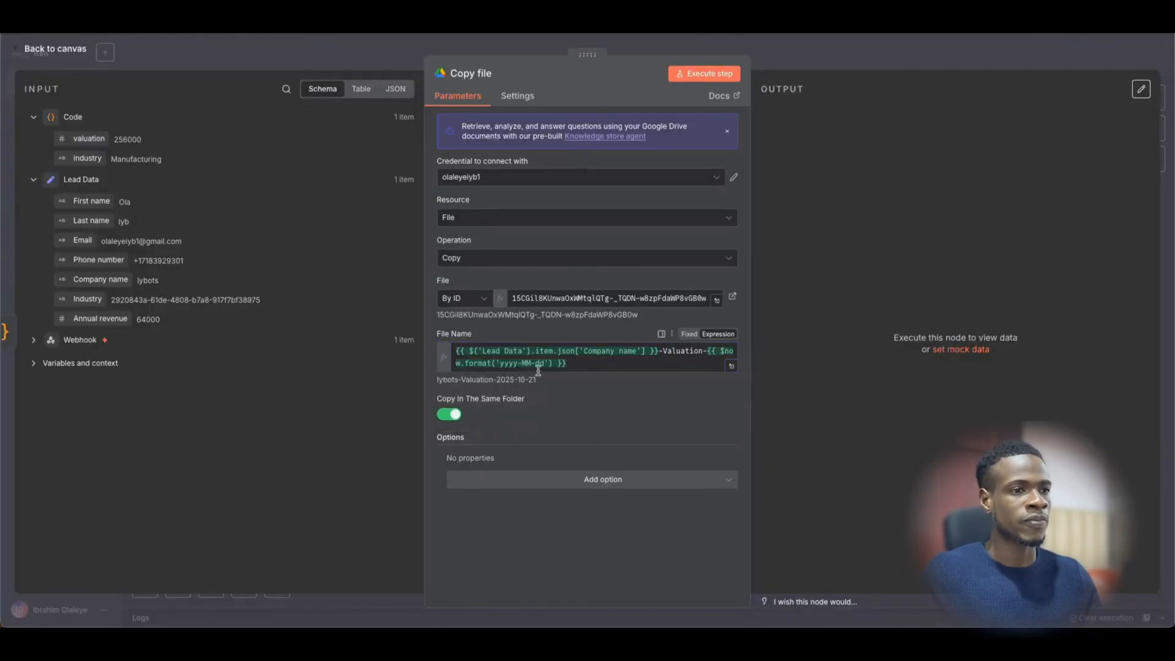
left_click(709, 72)
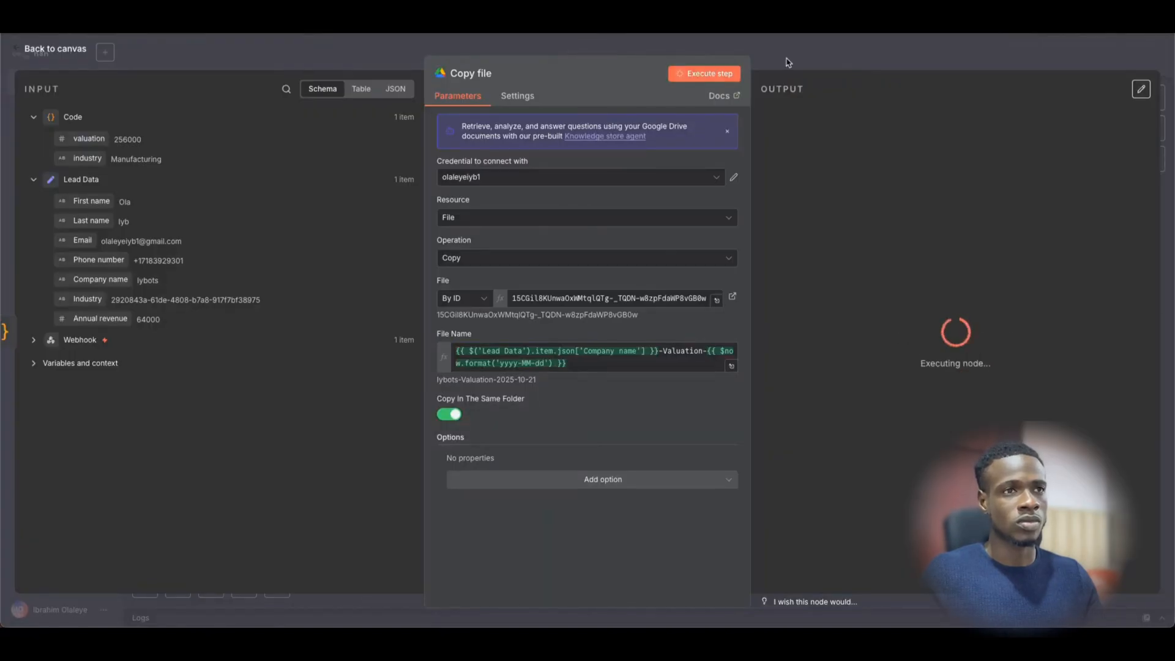
left_click(789, 61)
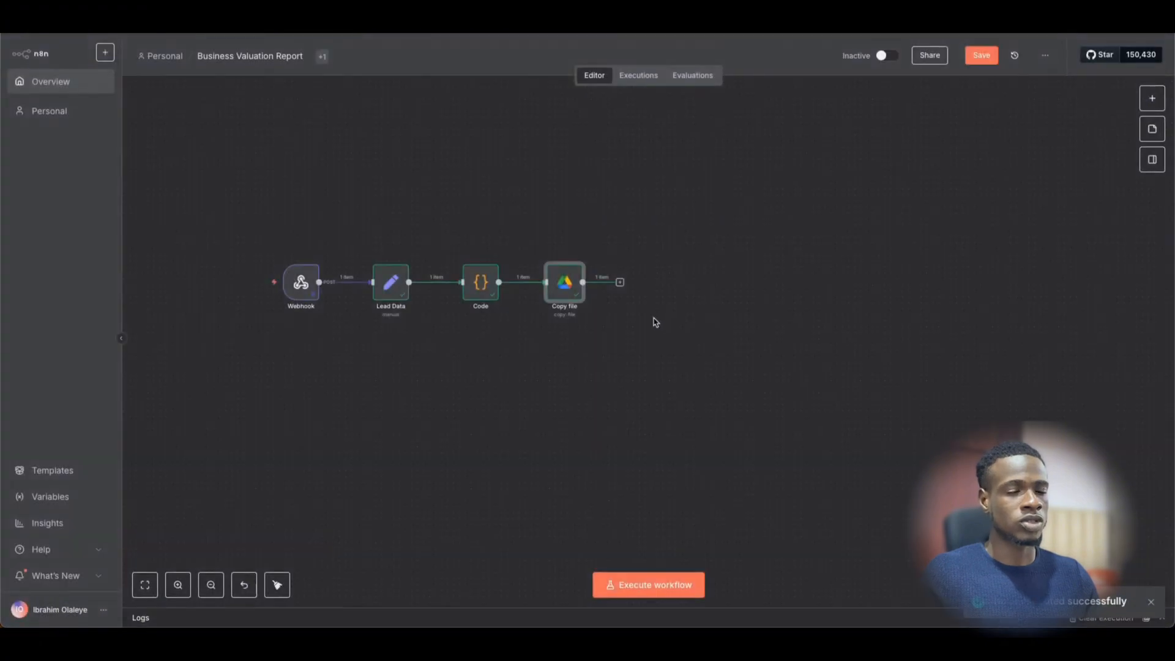
- Add a Google Drive Share file step after Copy file
left_click(578, 279)
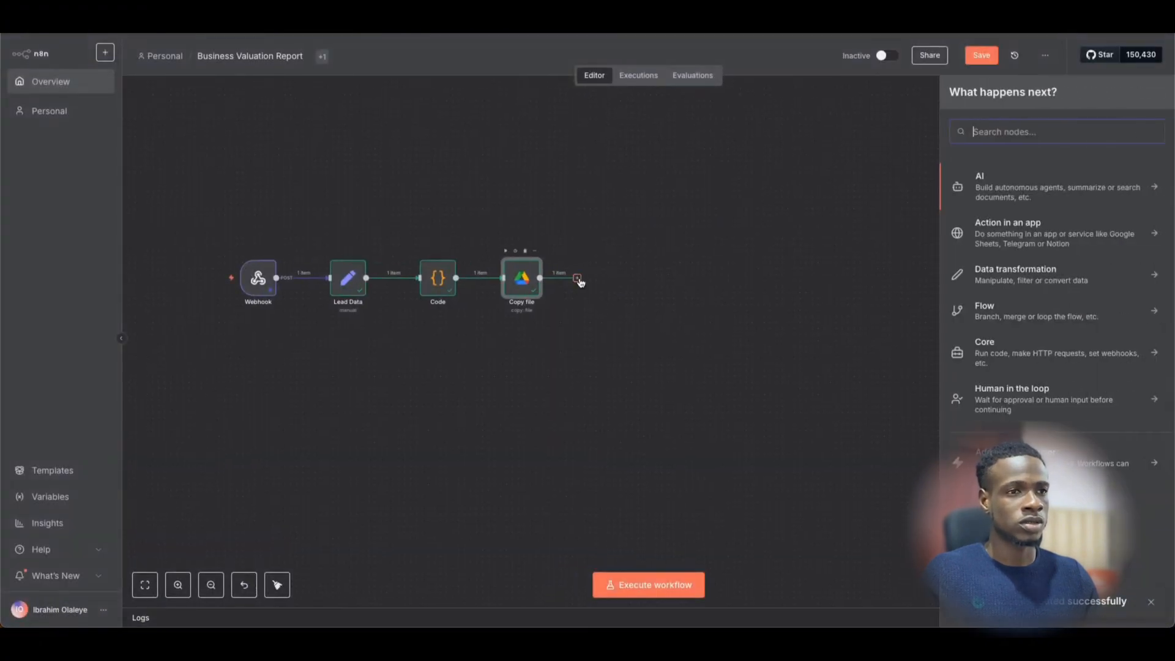
type("share")
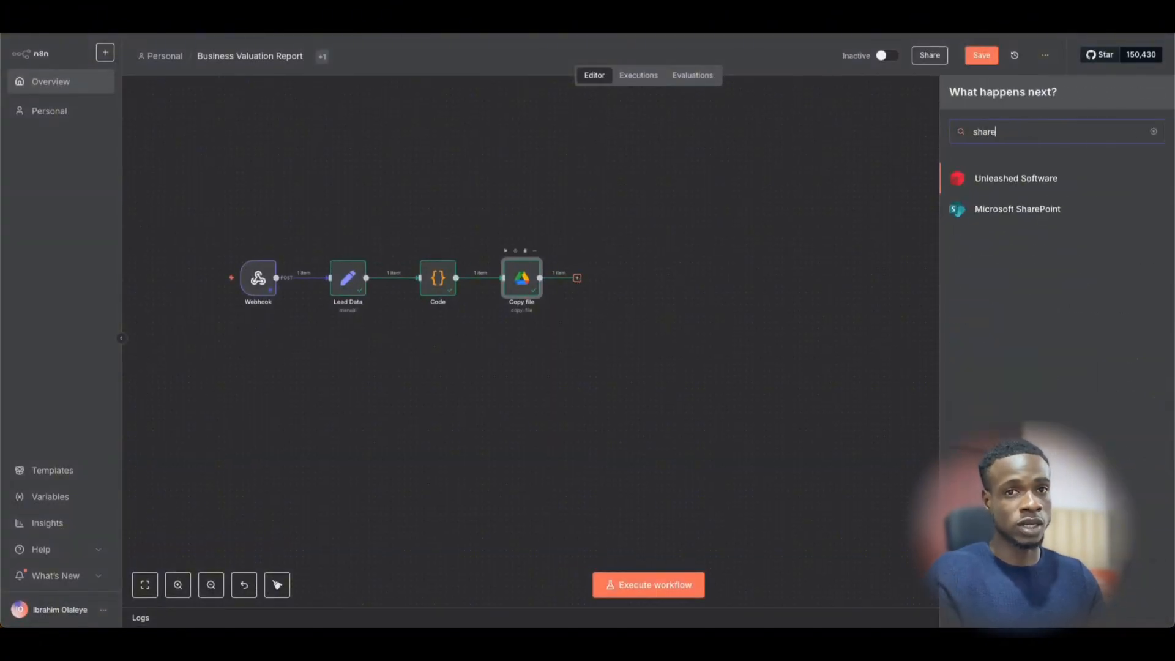
key("BackSpace")
key("BackSpace")
key("BackSpace")
key("BackSpace")
key("BackSpace")
type("googl")
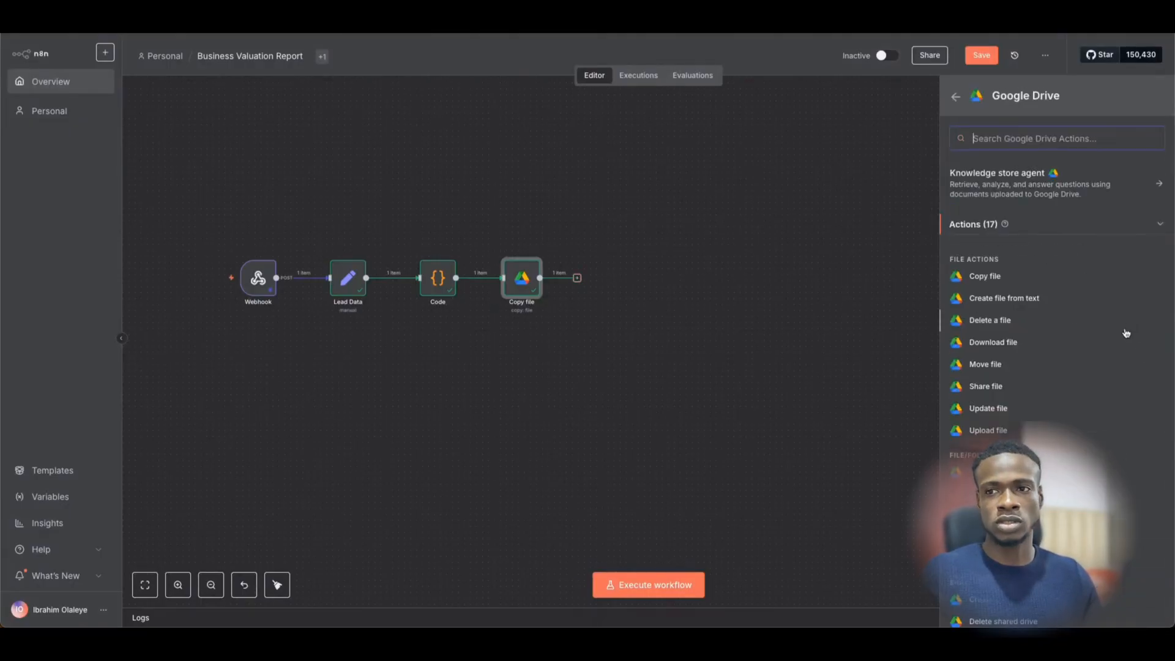
left_click(986, 386)
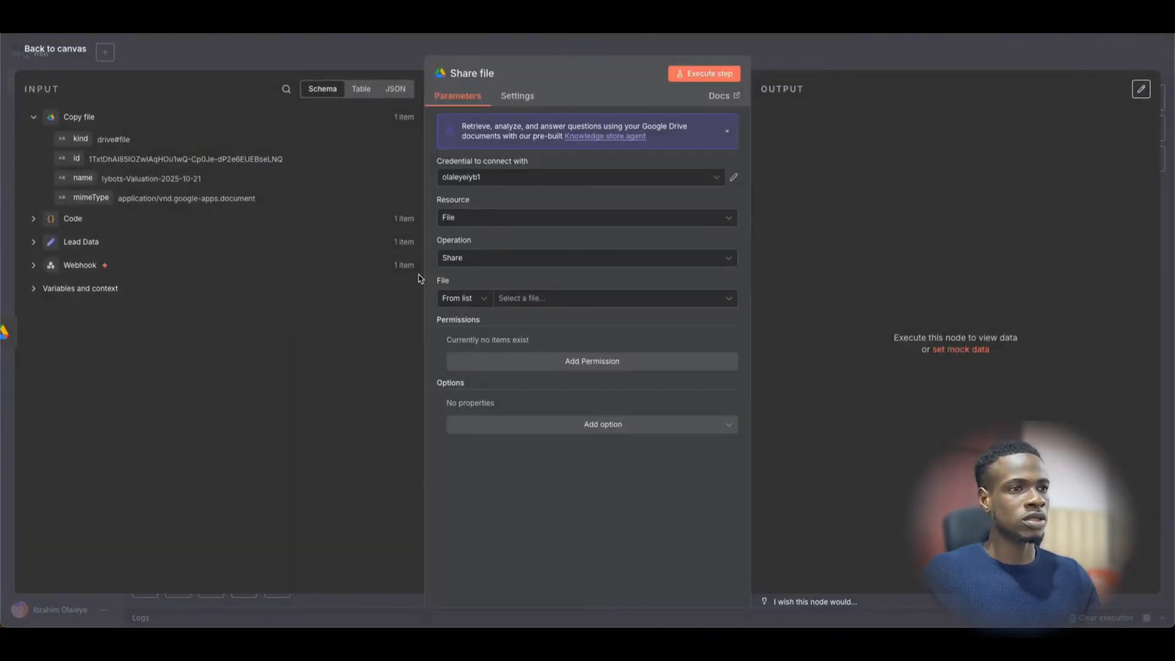
- Set the Share file node's File to By ID using the Copy file output id
left_click(483, 298)
left_click(460, 371)
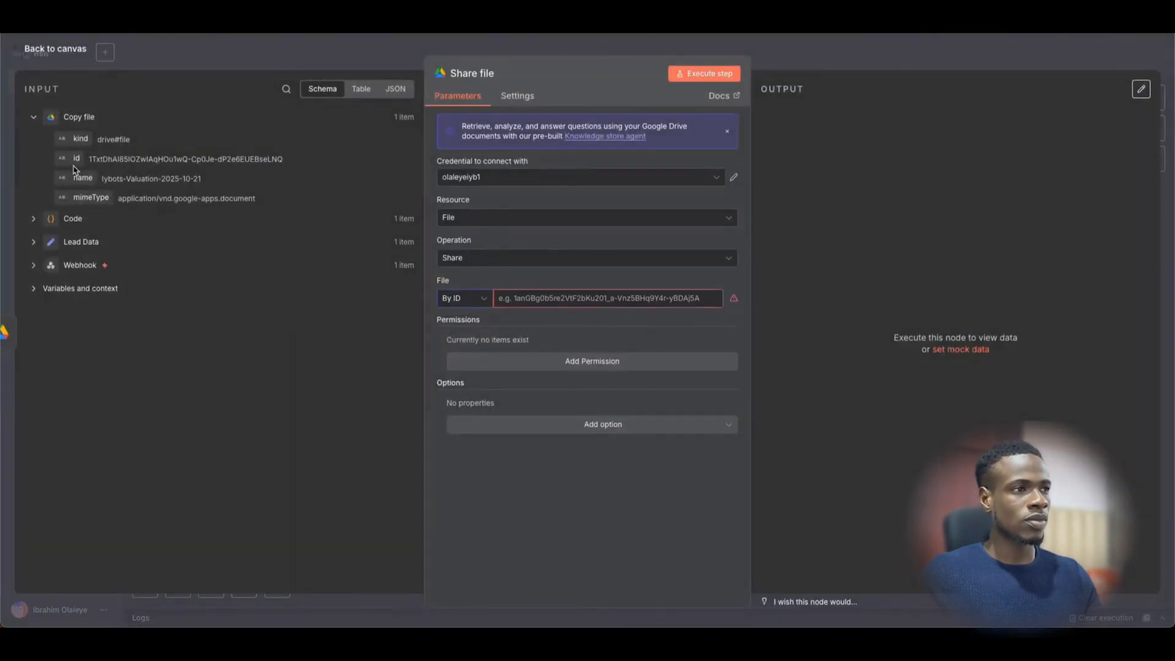
left_click_drag(77, 159, 667, 298)
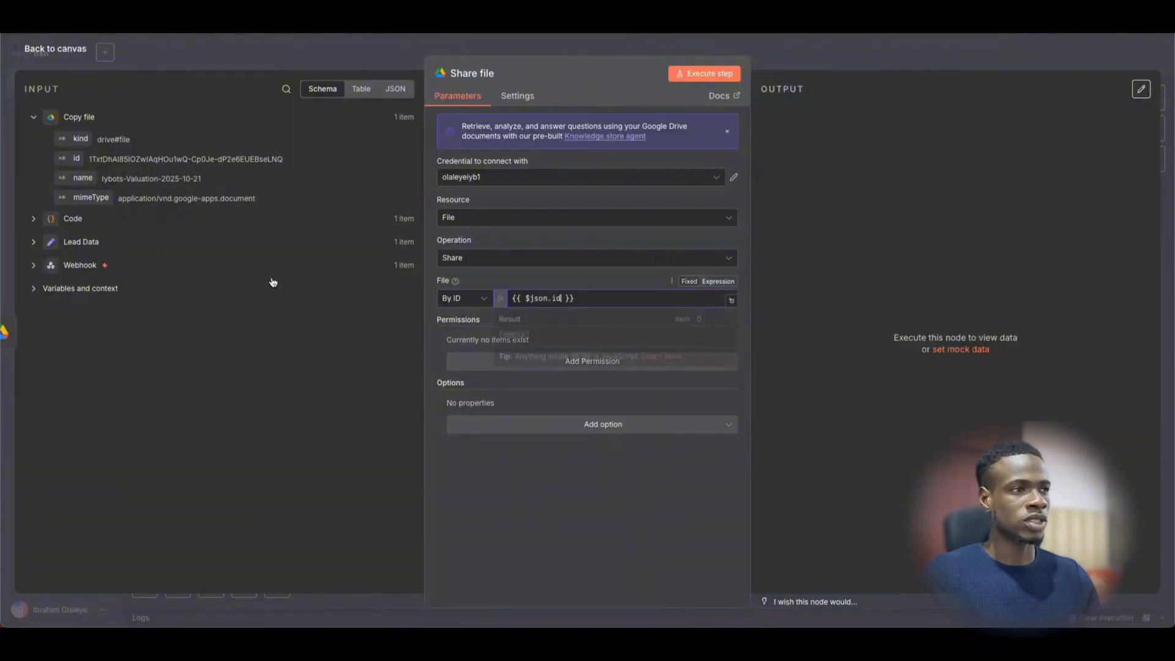
left_click(805, 290)
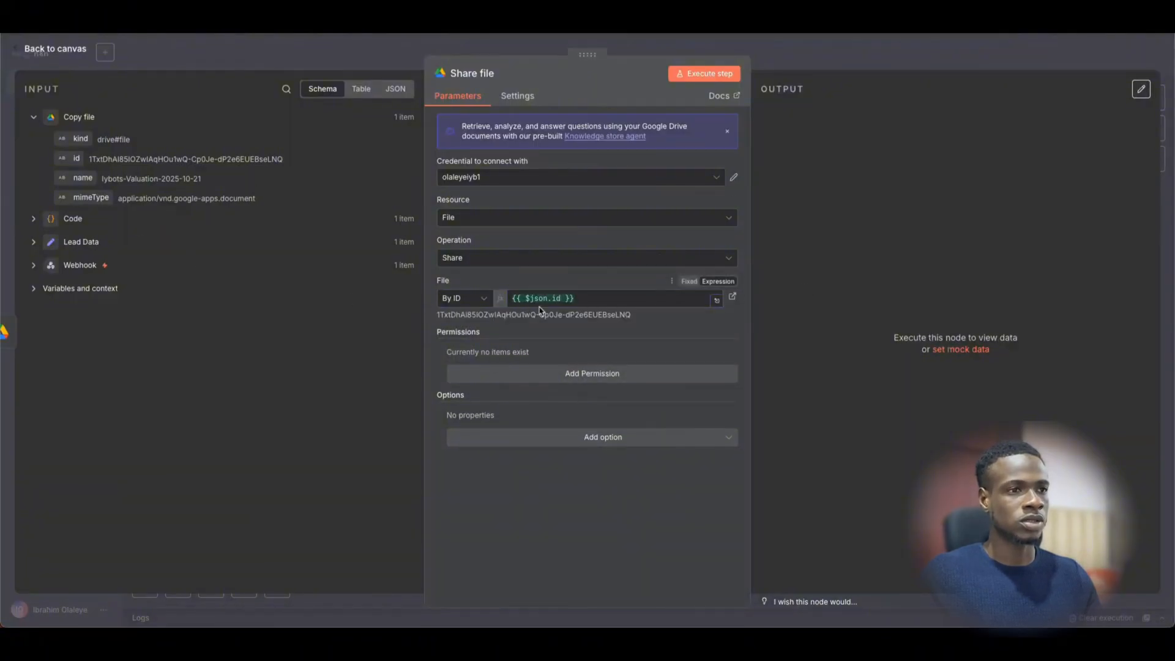
key("Escape")
- Review the template file ID configured in the Copy file node
double_click(528, 283)
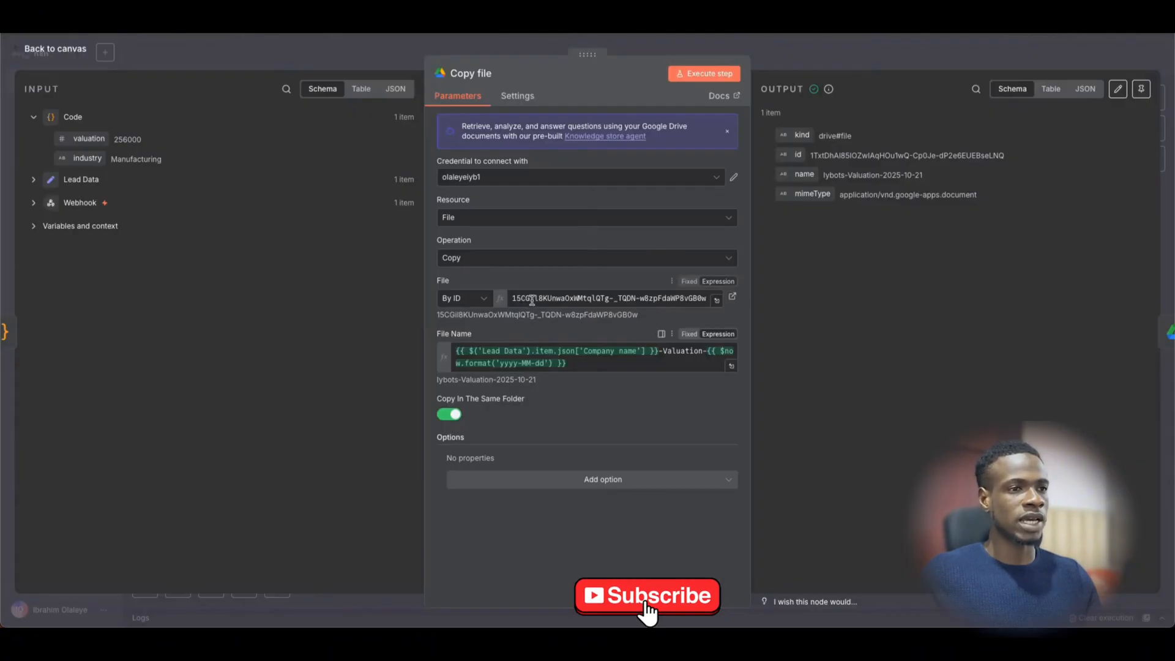
left_click(566, 296)
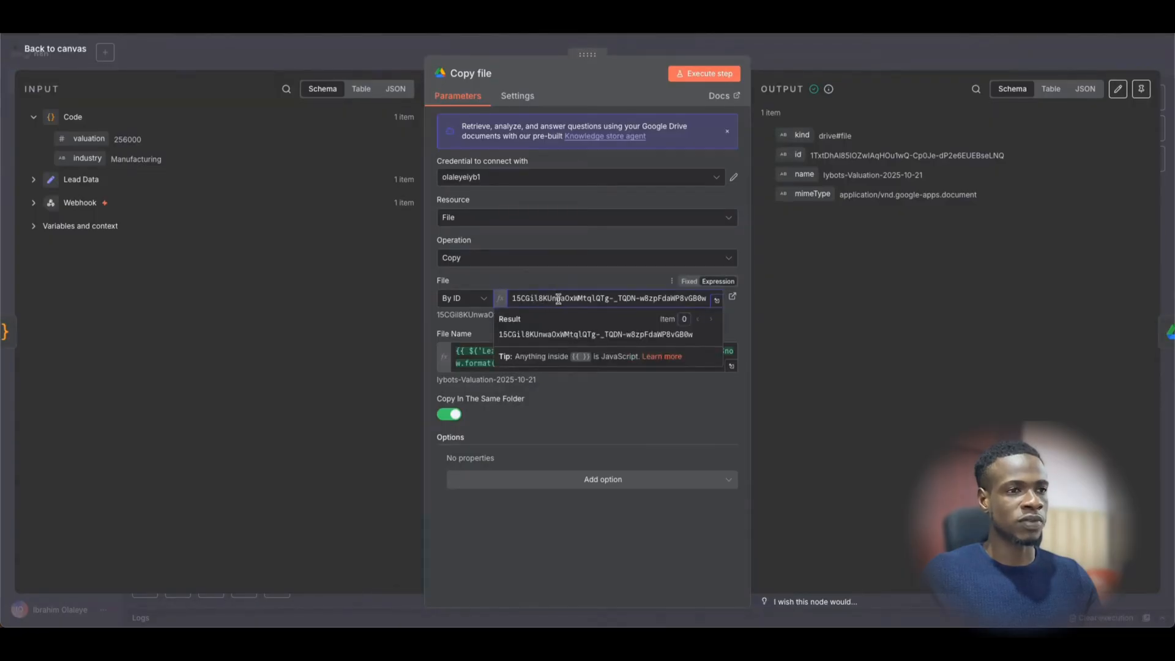
left_click_drag(518, 298, 722, 301)
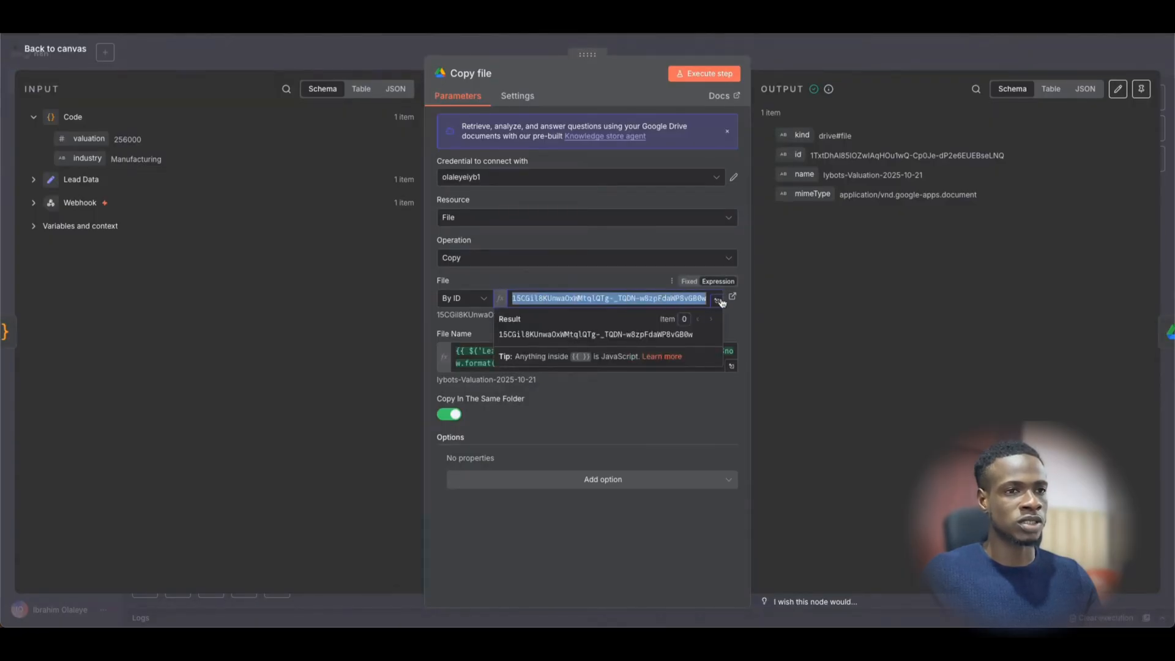
left_click(791, 62)
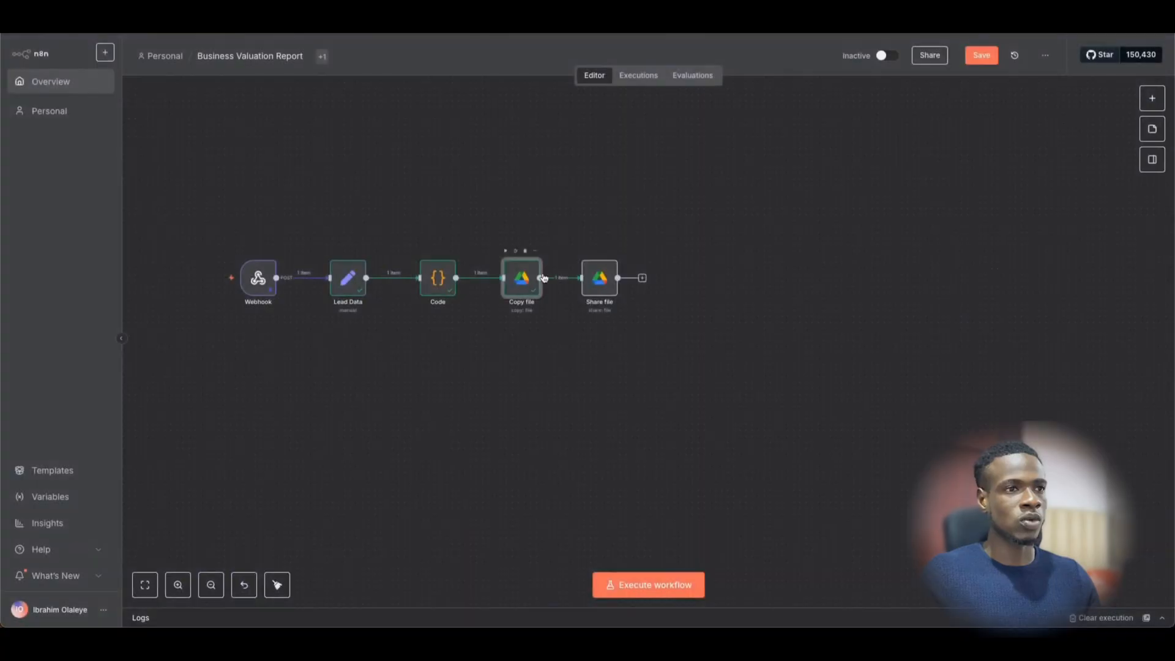
- Add a Reader permission for Anyone to Share file and run the step
double_click(604, 282)
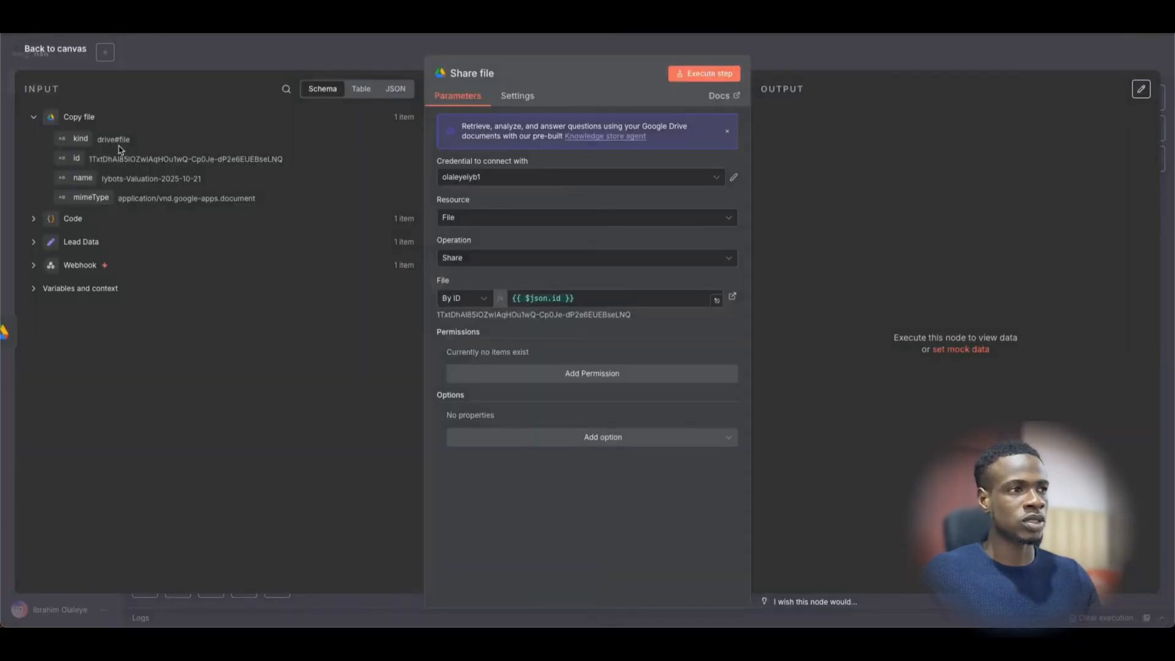
left_click(626, 373)
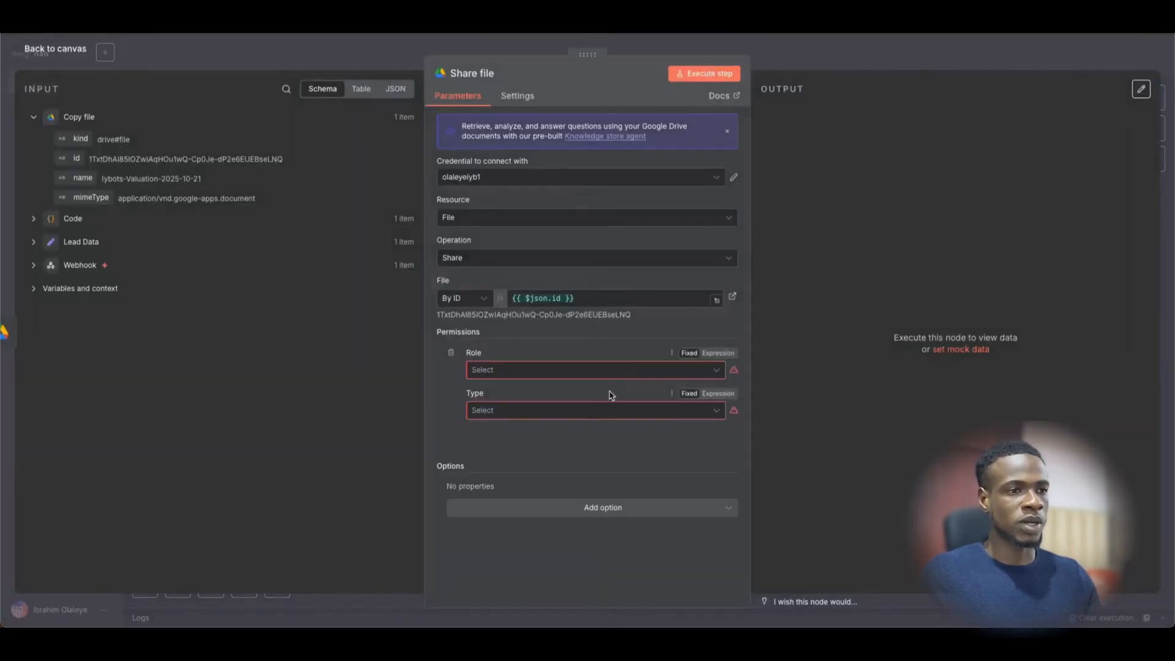
left_click(610, 371)
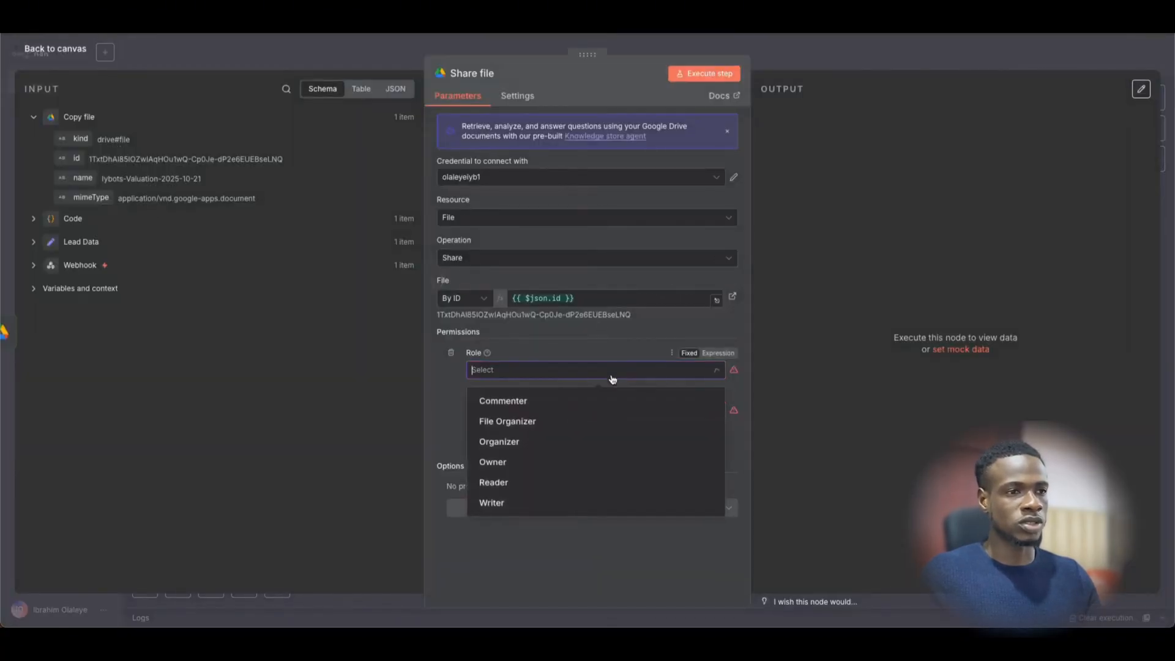
left_click(533, 485)
left_click(543, 410)
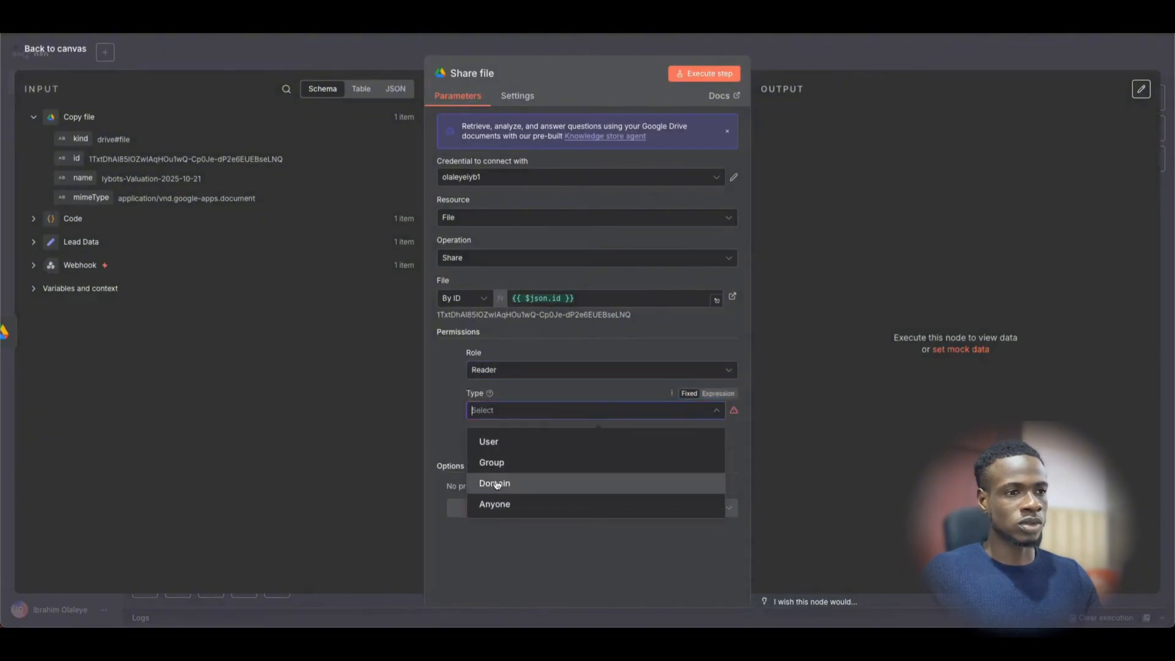
left_click(499, 505)
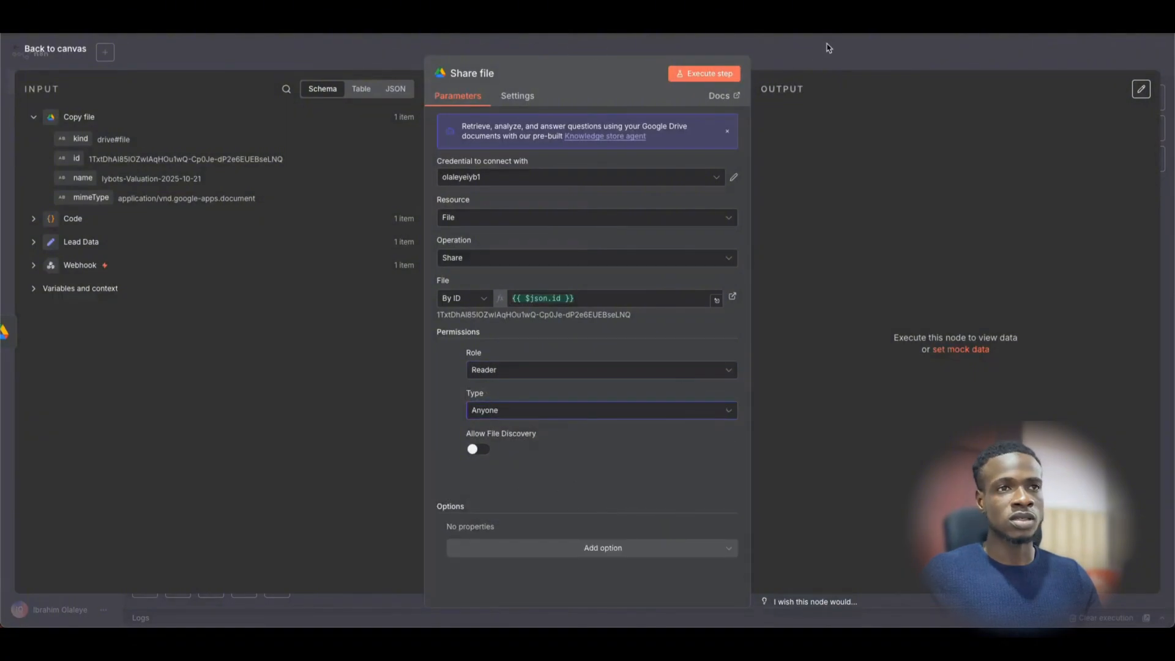
left_click(708, 74)
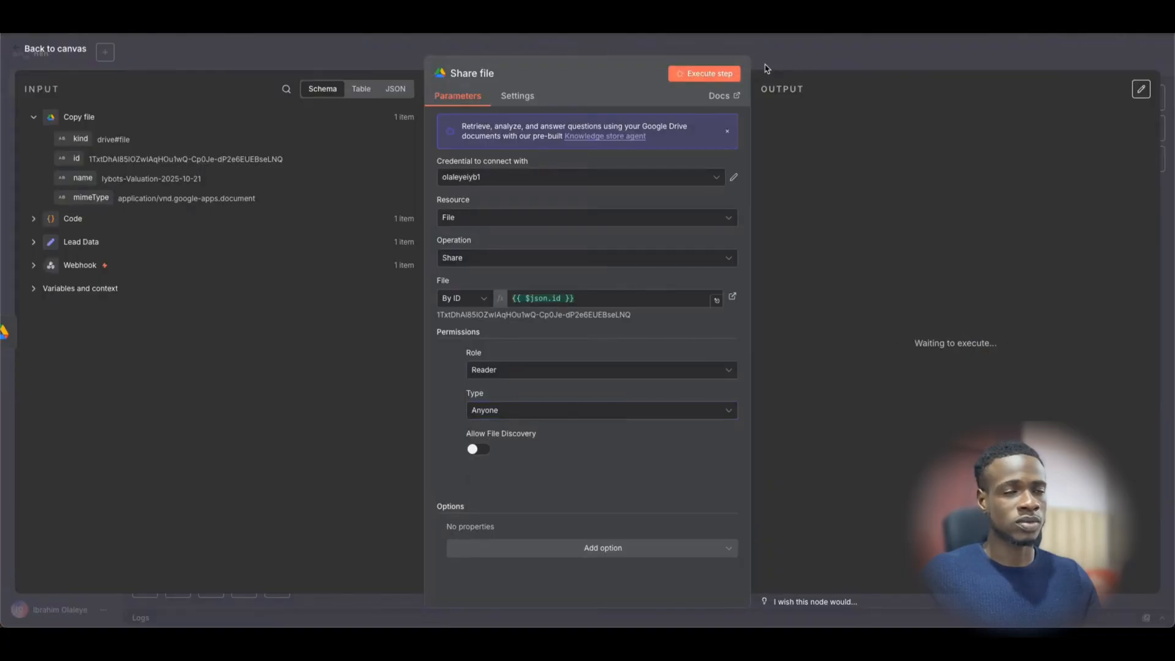
left_click(820, 61)
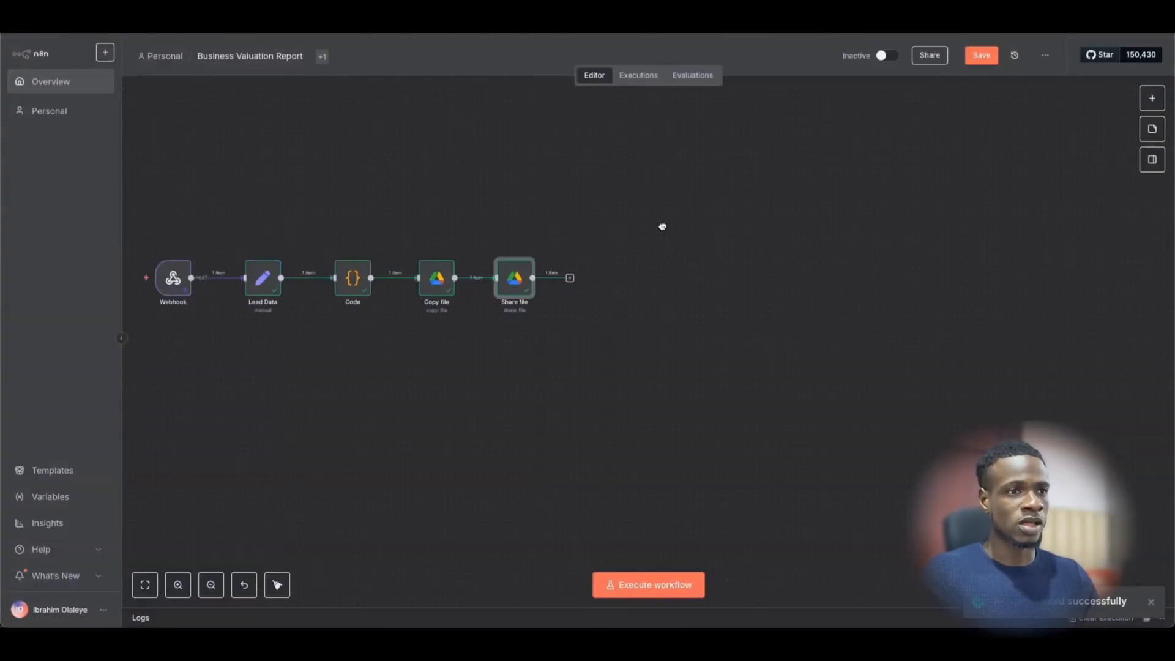
- Add a Google Docs 'Update a document' step after Share file, searching 'google docs'
left_click_drag(662, 226, 611, 228)
left_click(517, 280)
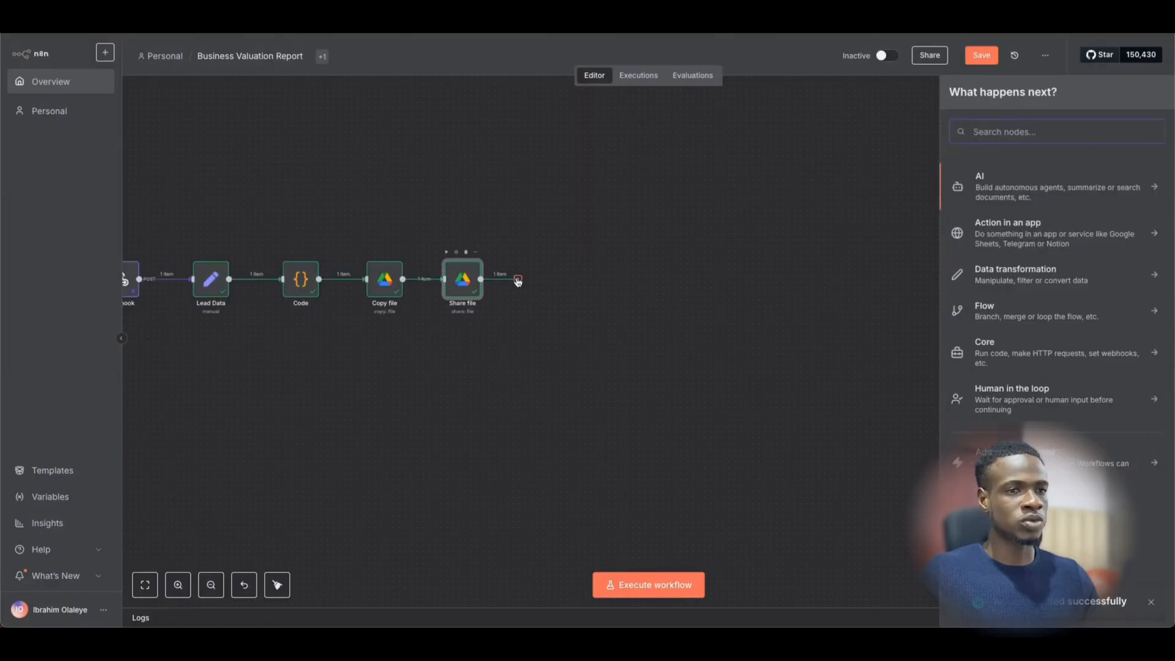
type("google")
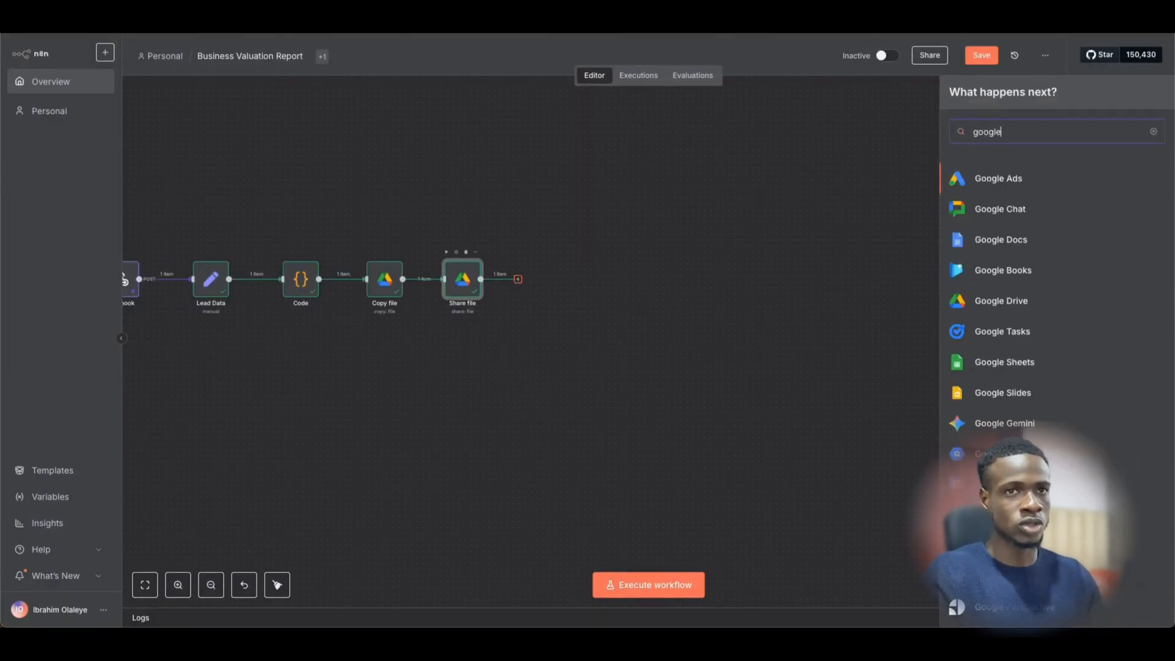
type(" docs")
key("Return")
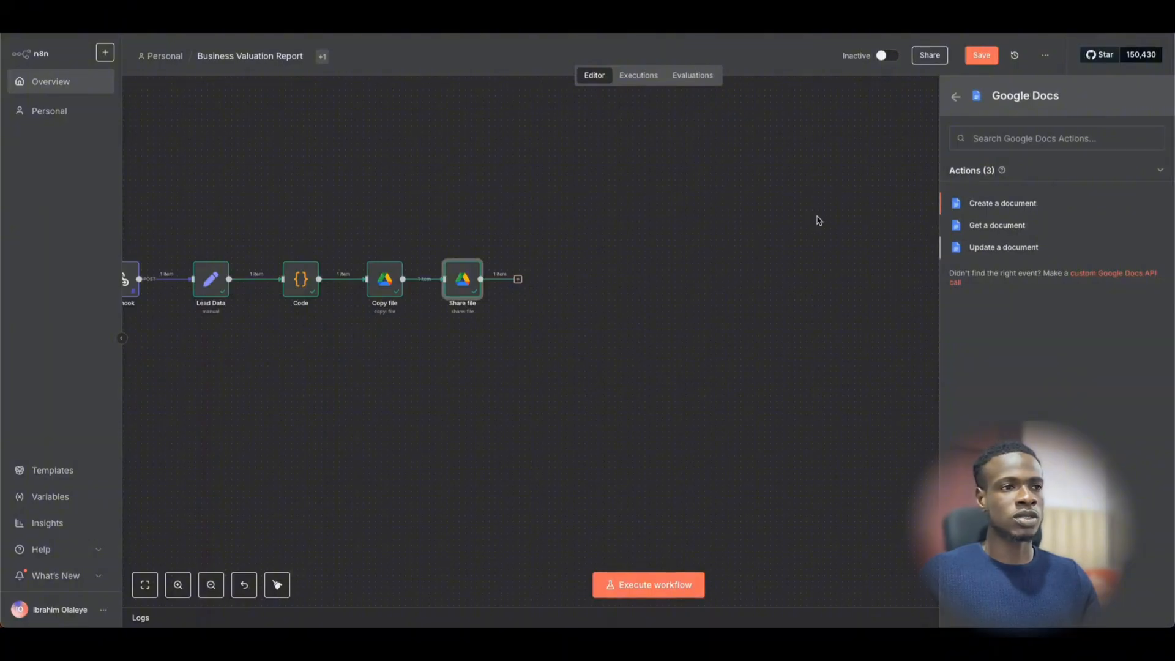
left_click(1004, 247)
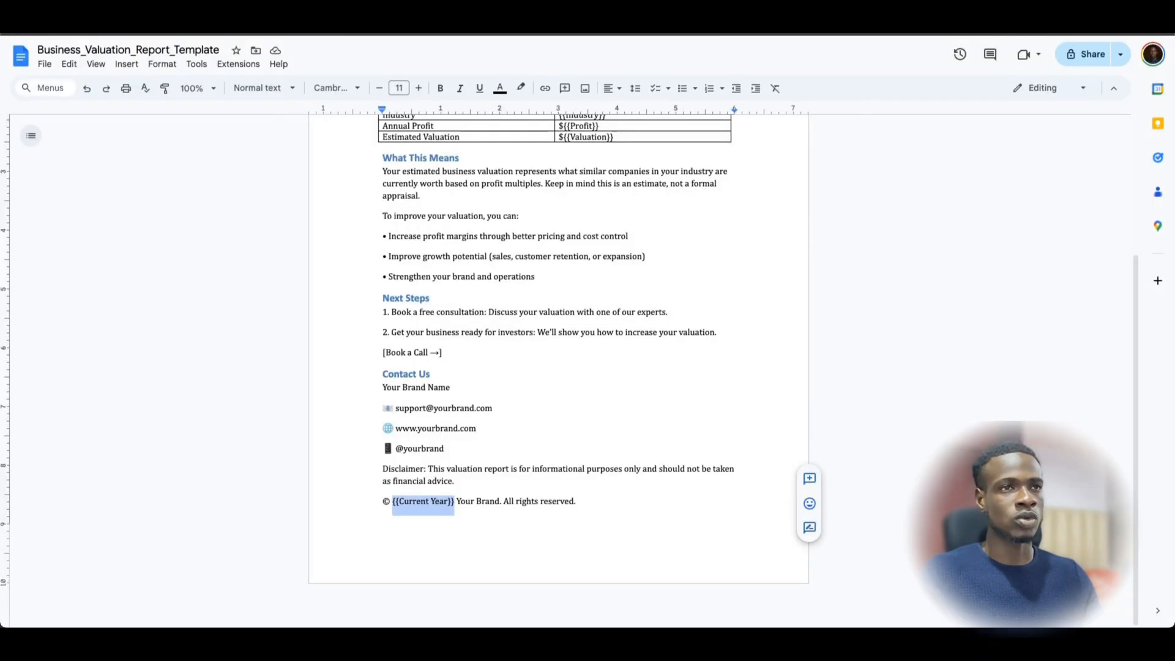
- Scroll to the top of the template to review placeholders like {{Business Name}} and ${{Profit}}
scroll(548, 141, "up", 3)
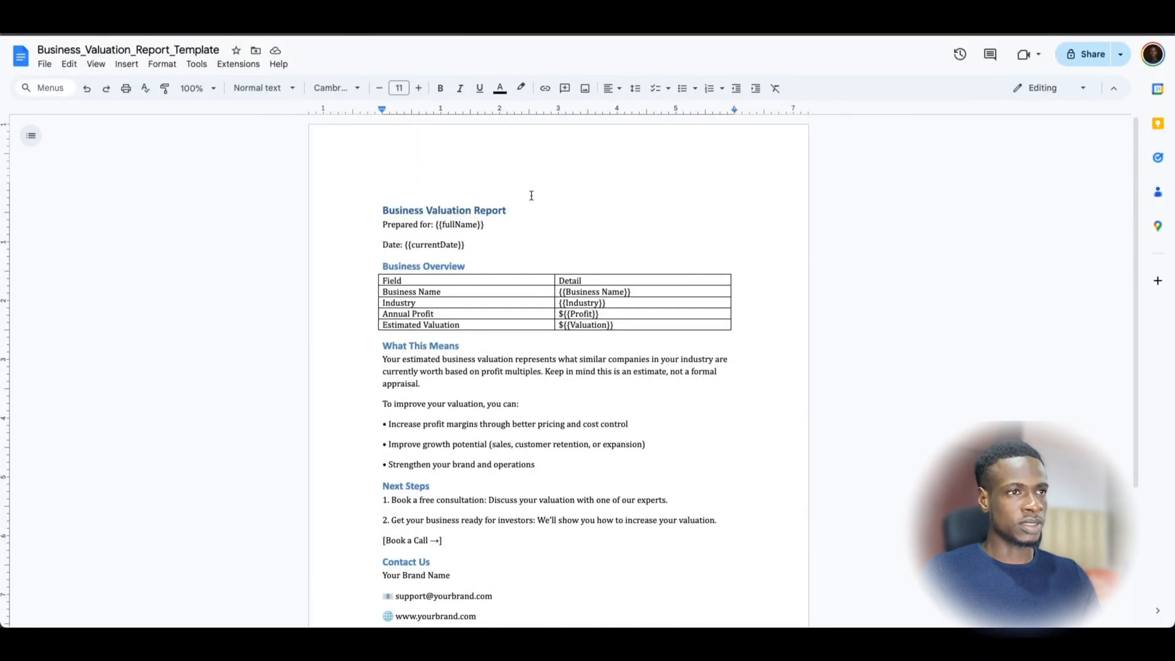
left_click(549, 190)
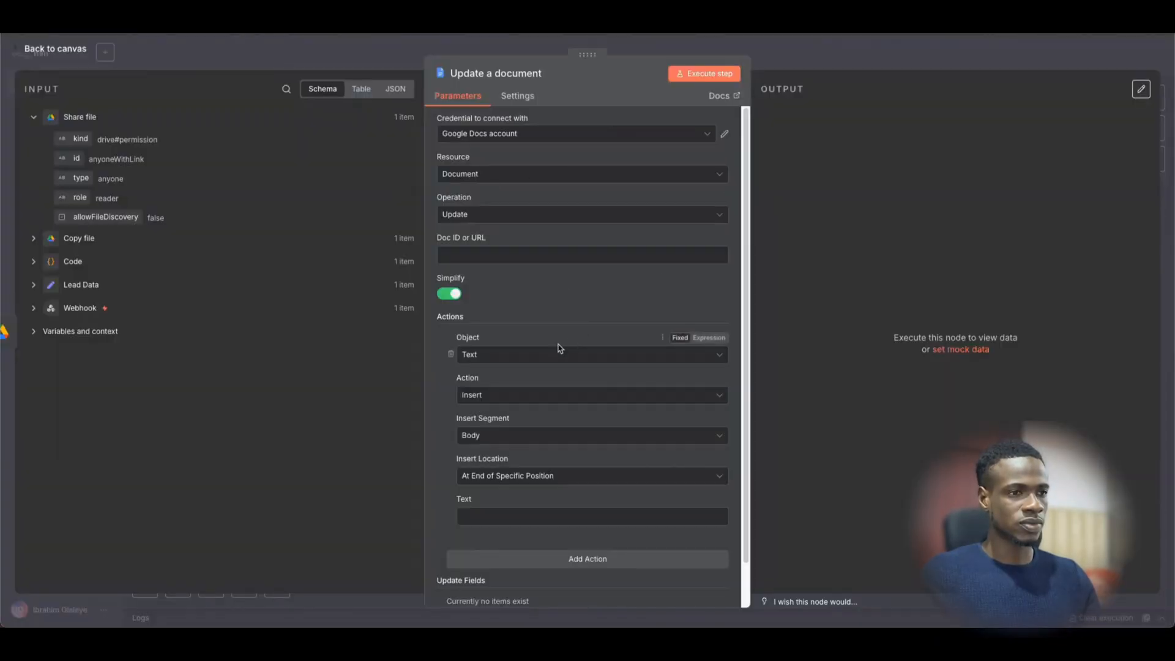
- Use the copied file's id as Doc ID and choose the Find and Replace Text action
left_click(33, 240)
left_click_drag(74, 281, 538, 255)
left_click(784, 288)
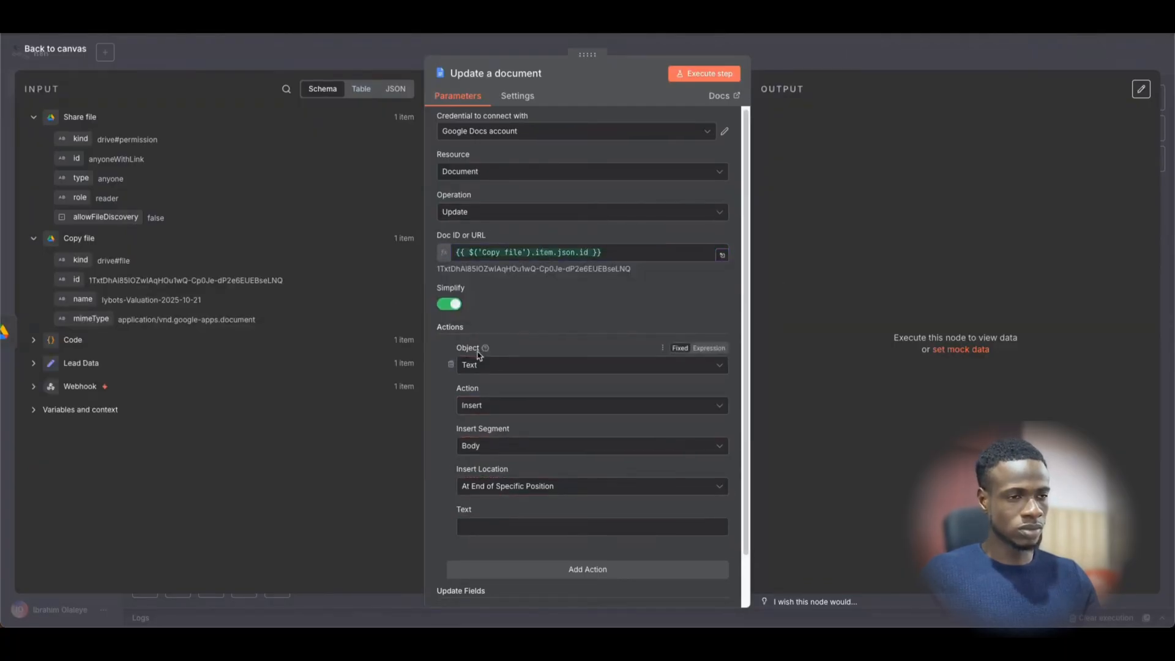
scroll(522, 361, "down", 2)
left_click(522, 356)
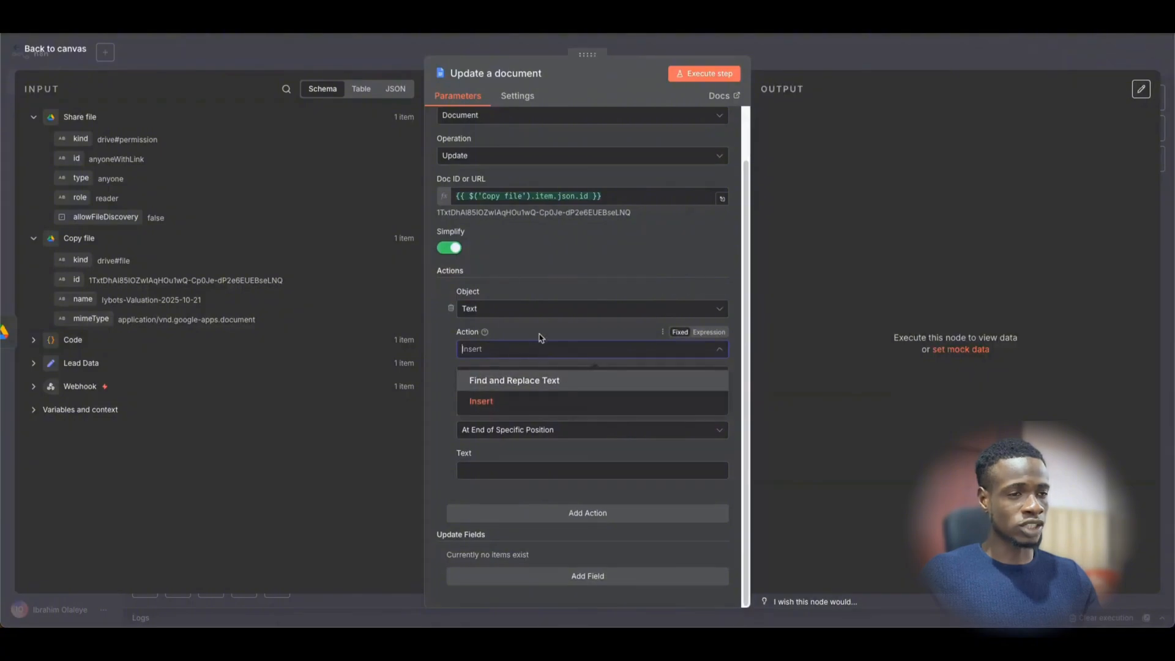
left_click(509, 381)
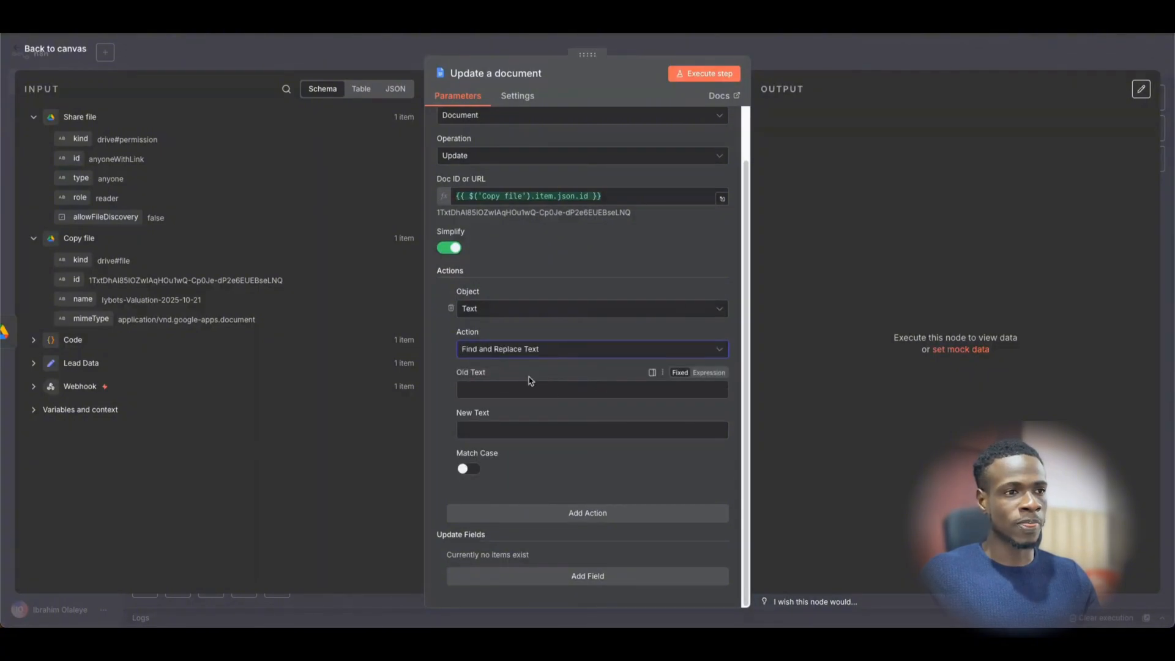
- Copy {{fullName}} from the template and set it as the fixed Old Text
key("super+Tab")
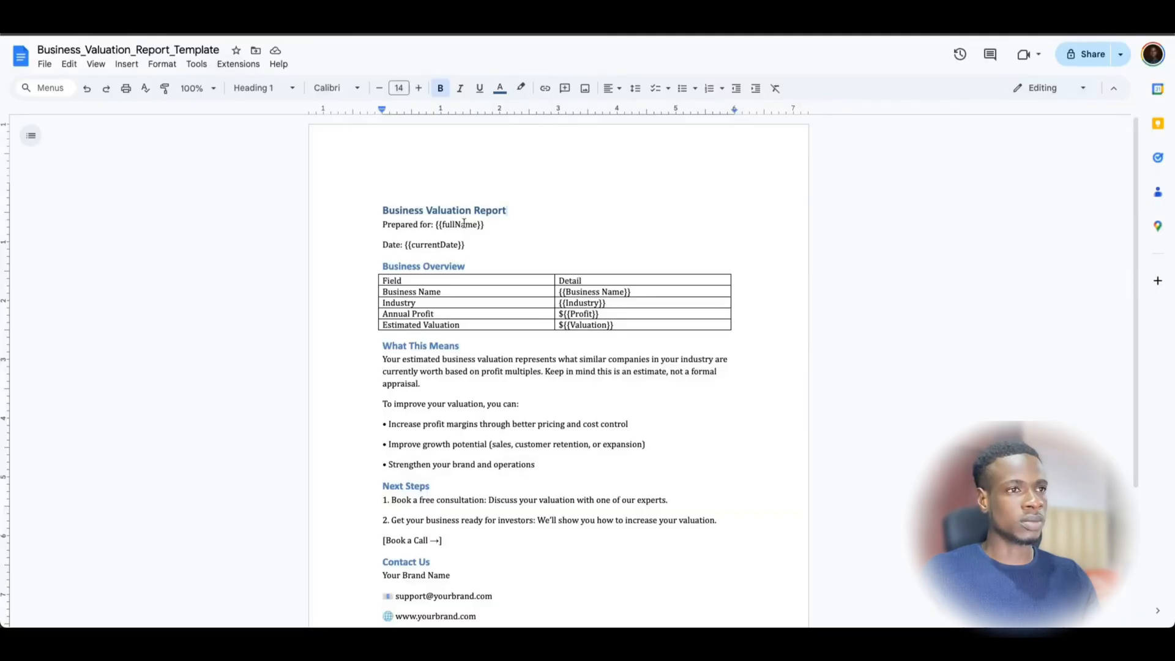
left_click_drag(437, 225, 485, 225)
key("ctrl+c")
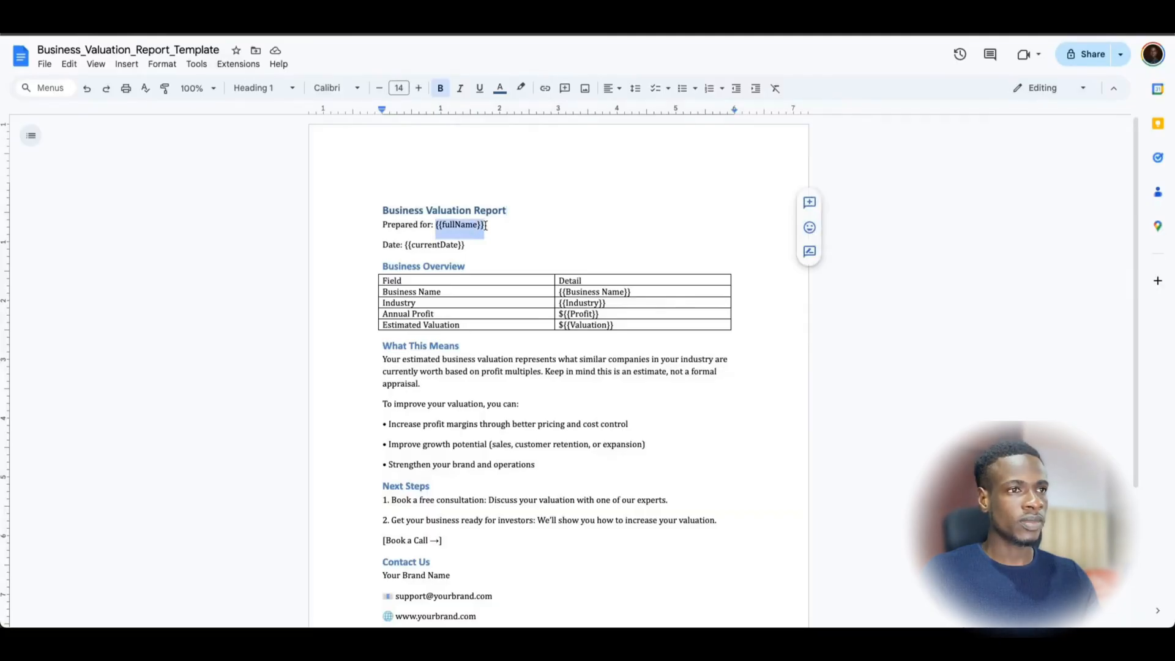
left_click(256, 32)
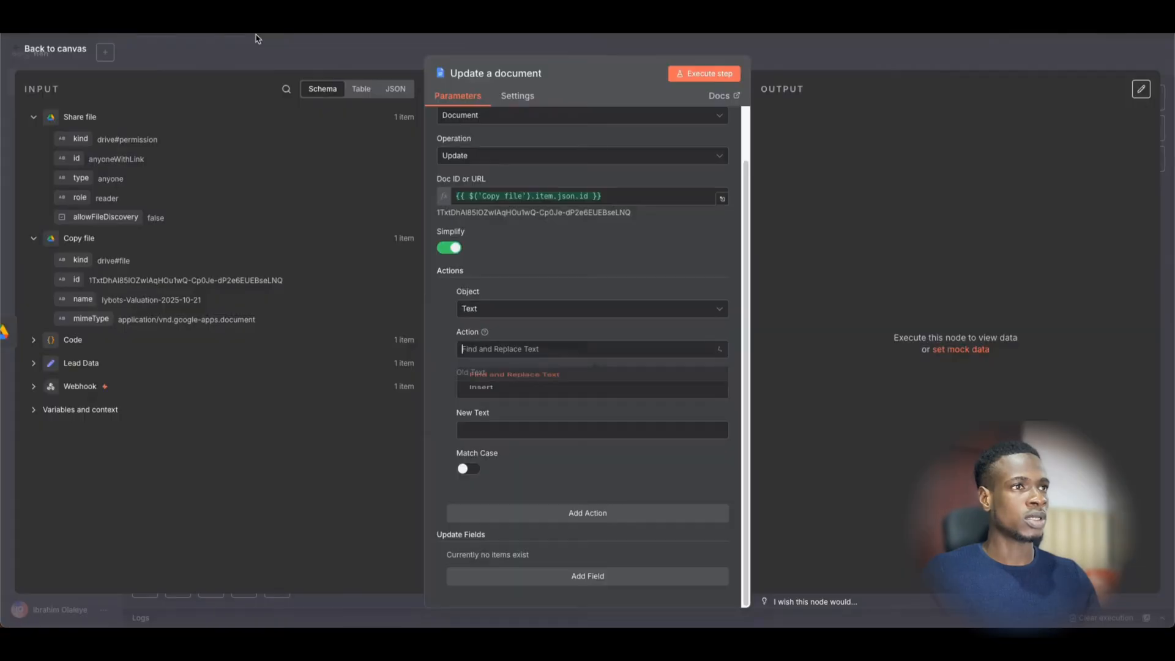
left_click(575, 379)
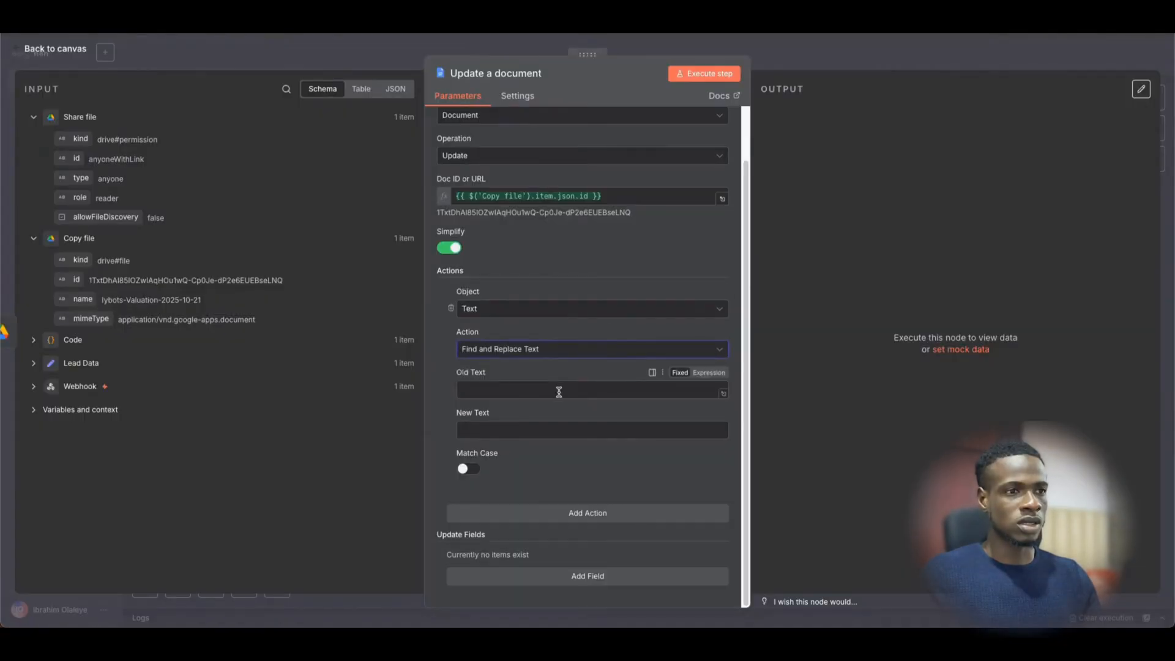
left_click(559, 392)
key("ctrl+v")
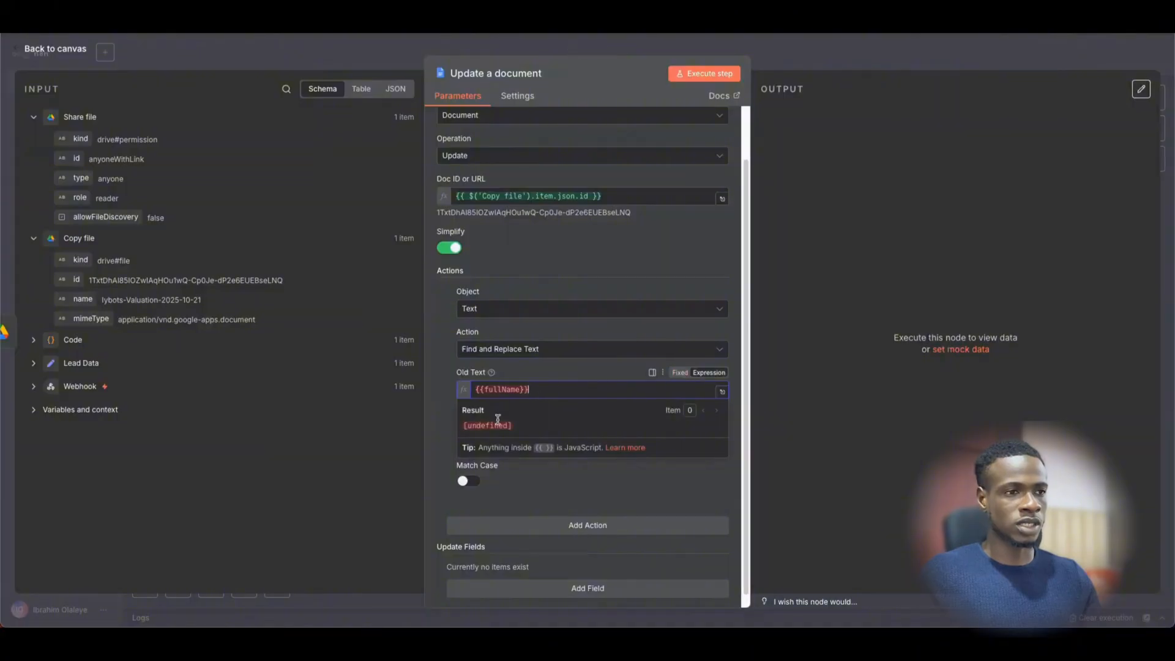
left_click(678, 374)
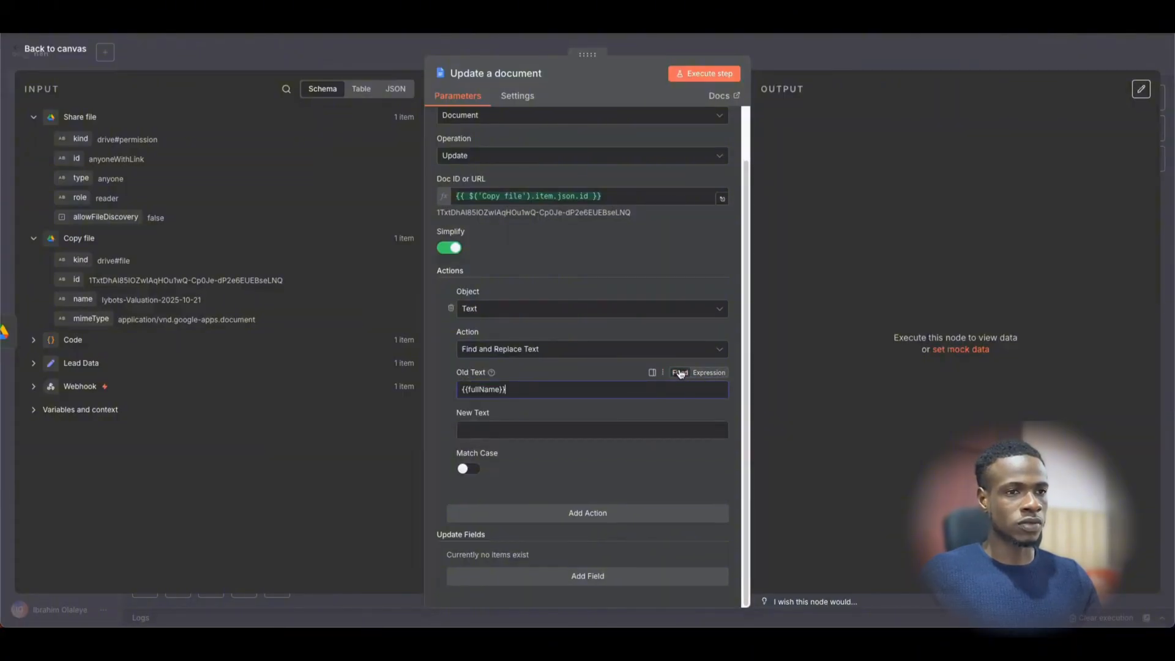
- Set New Text to the lead's First name and Last name from Lead Data
left_click(479, 431)
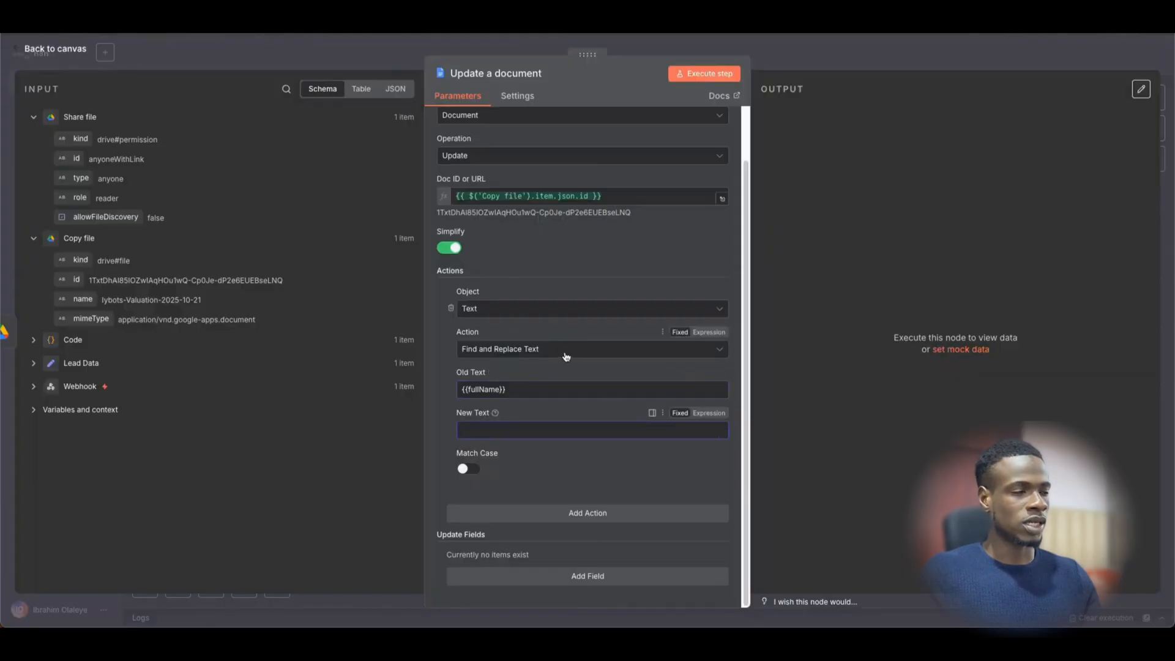
left_click(33, 363)
left_click_drag(91, 385, 486, 432)
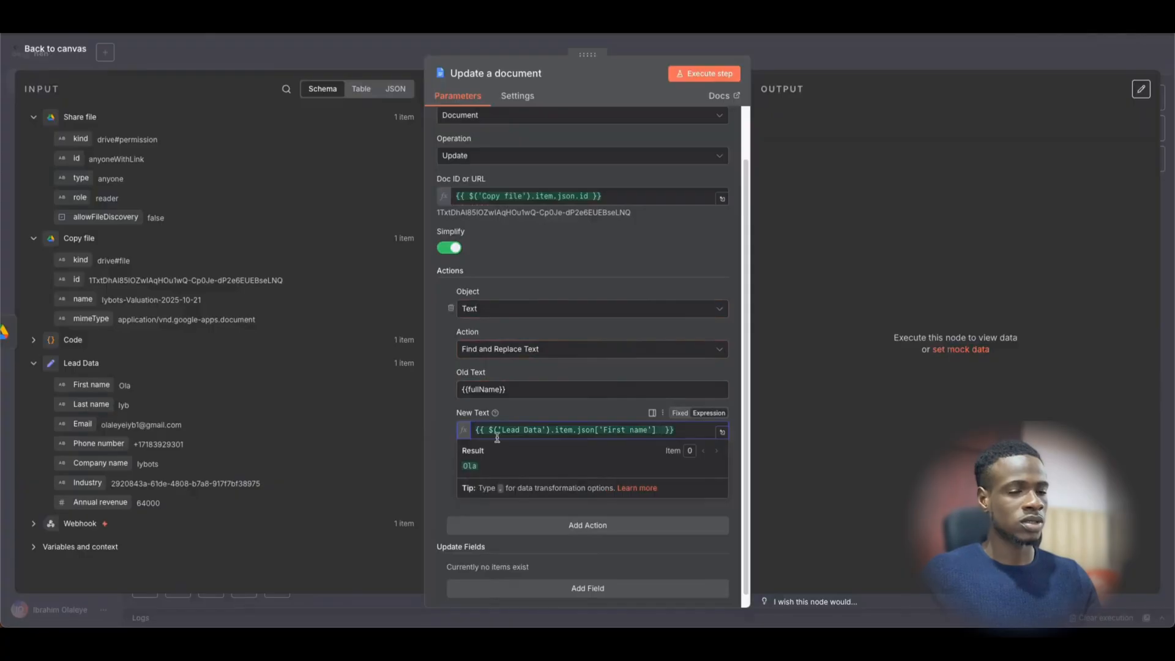
triple_click(703, 428)
left_click(701, 428)
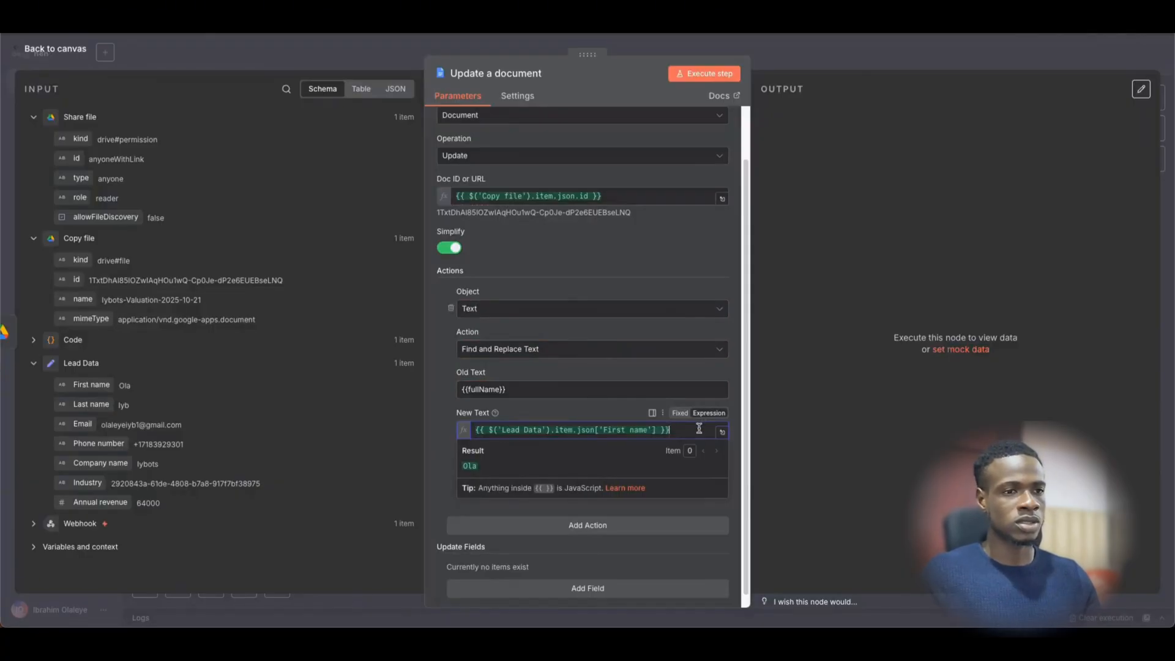
left_click_drag(90, 404, 678, 435)
left_click(776, 404)
- Select the {{currentDate}} placeholder in the template for the next replacement
scroll(552, 415, "down", 1)
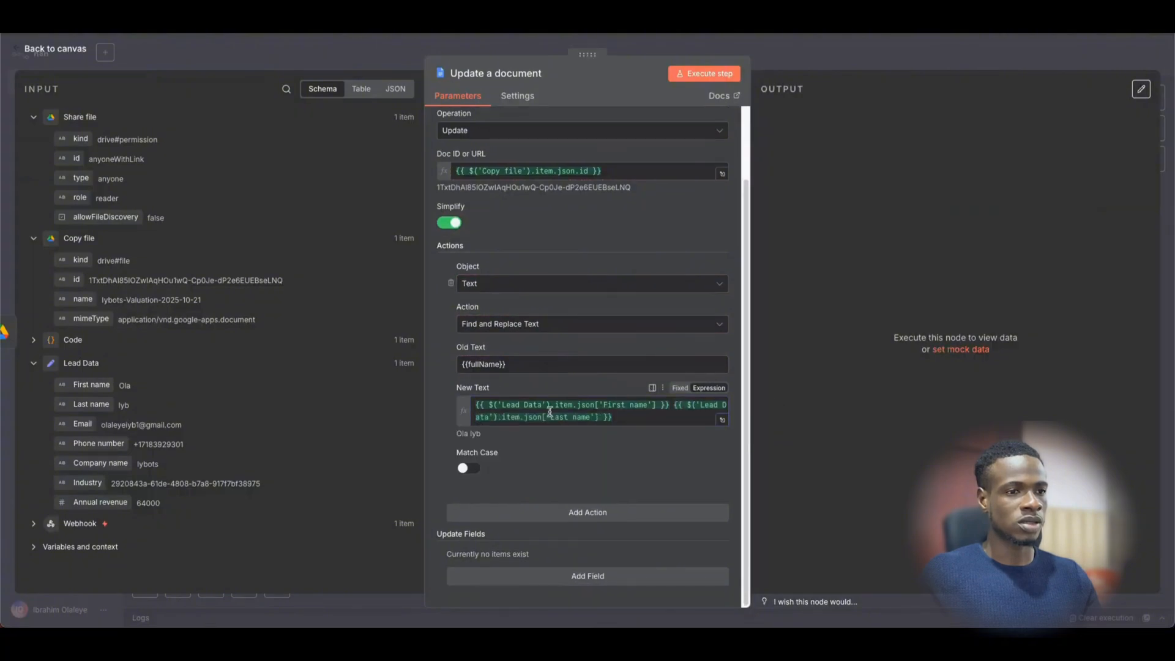
scroll(551, 415, "up", 2)
scroll(550, 415, "down", 3)
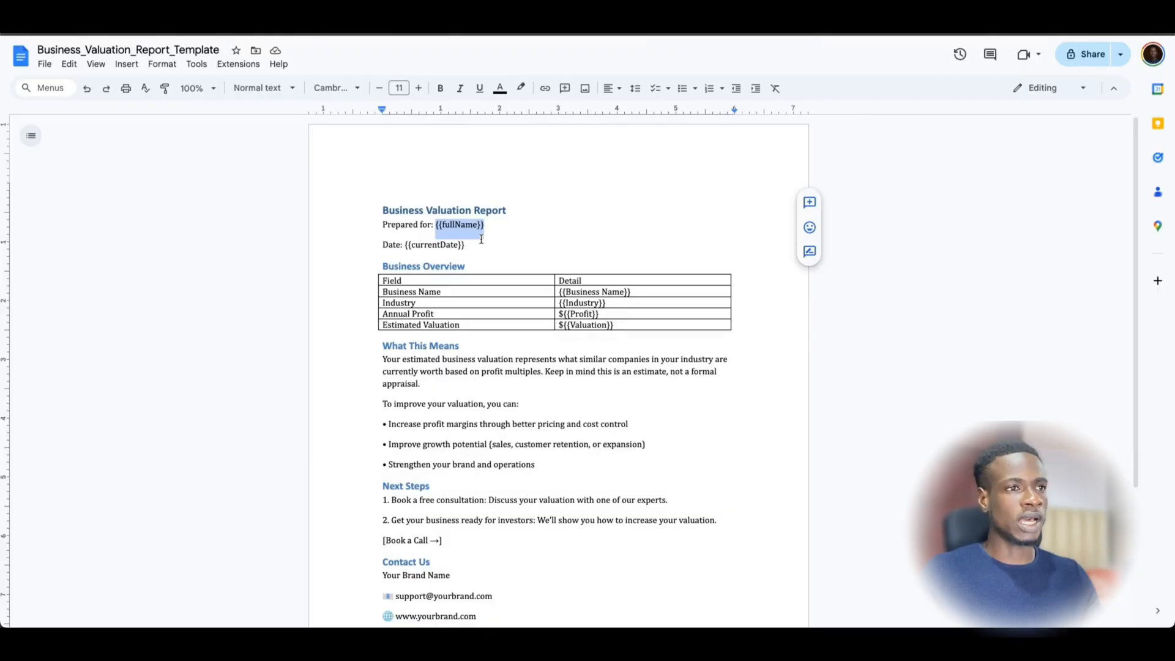
left_click_drag(468, 245, 402, 245)
- Check the {{Business Name}} placeholder and review the Find and Replace actions
left_click_drag(639, 294, 566, 292)
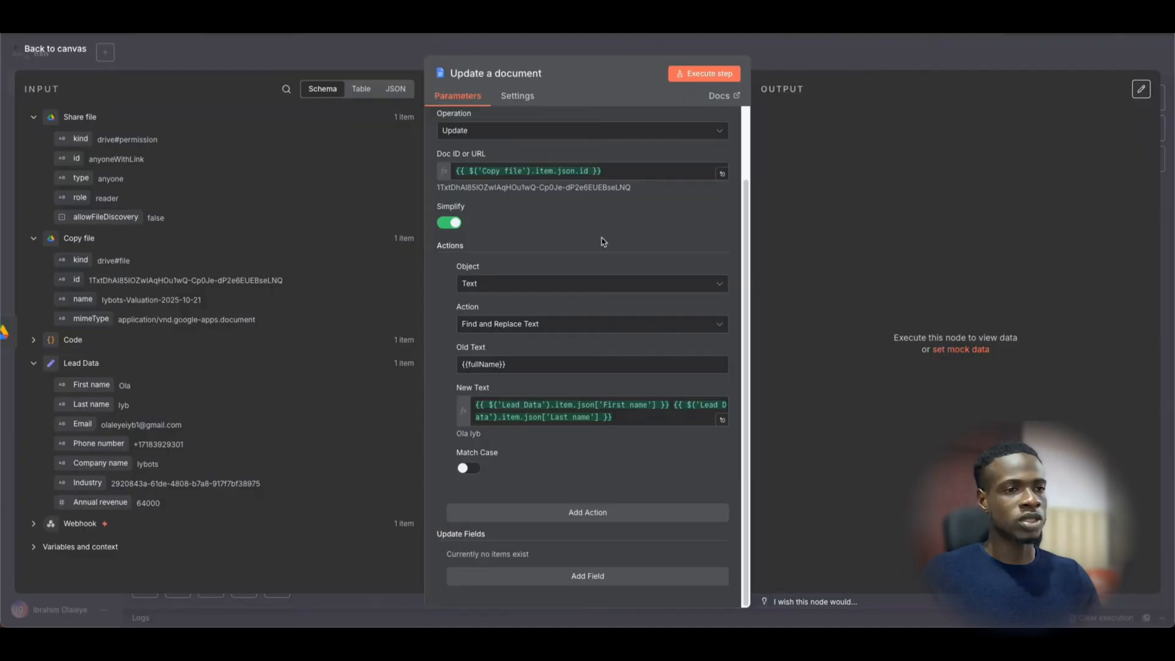
scroll(619, 296, "down", 5)
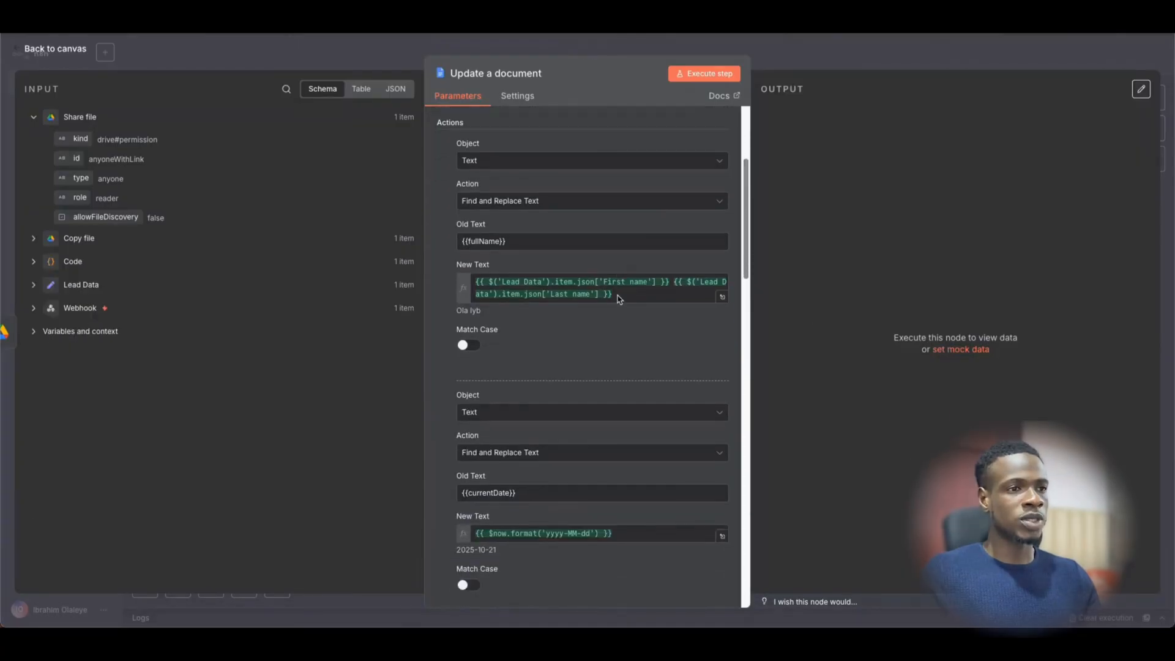
scroll(578, 365, "down", 5)
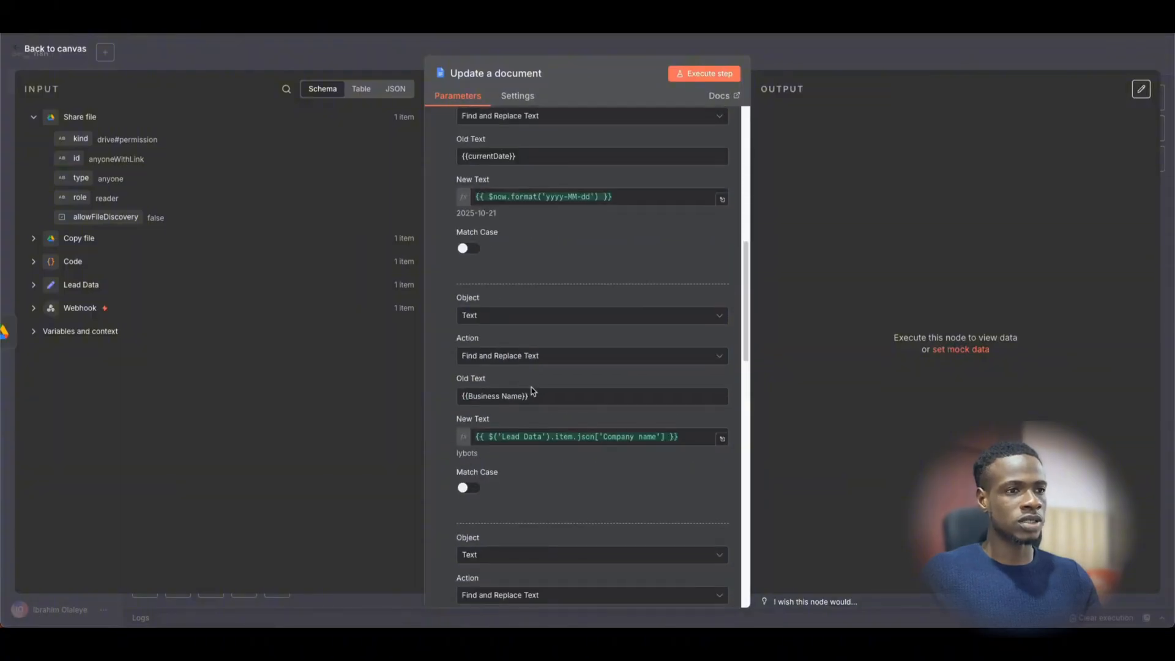
scroll(533, 391, "down", 8)
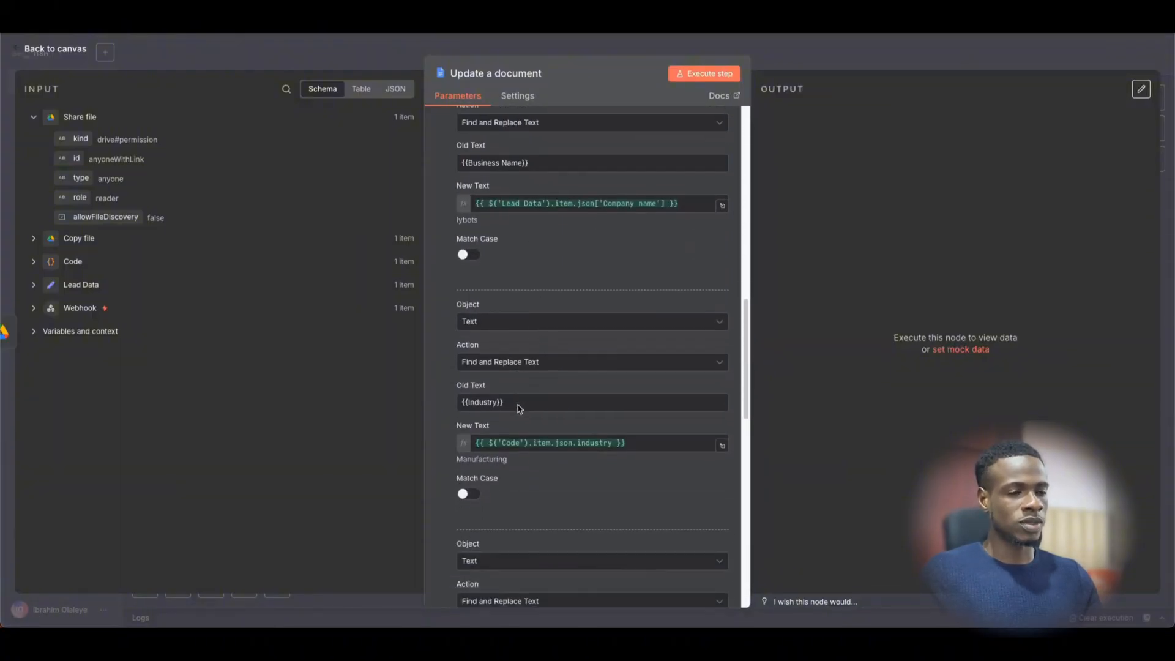
scroll(522, 407, "down", 15)
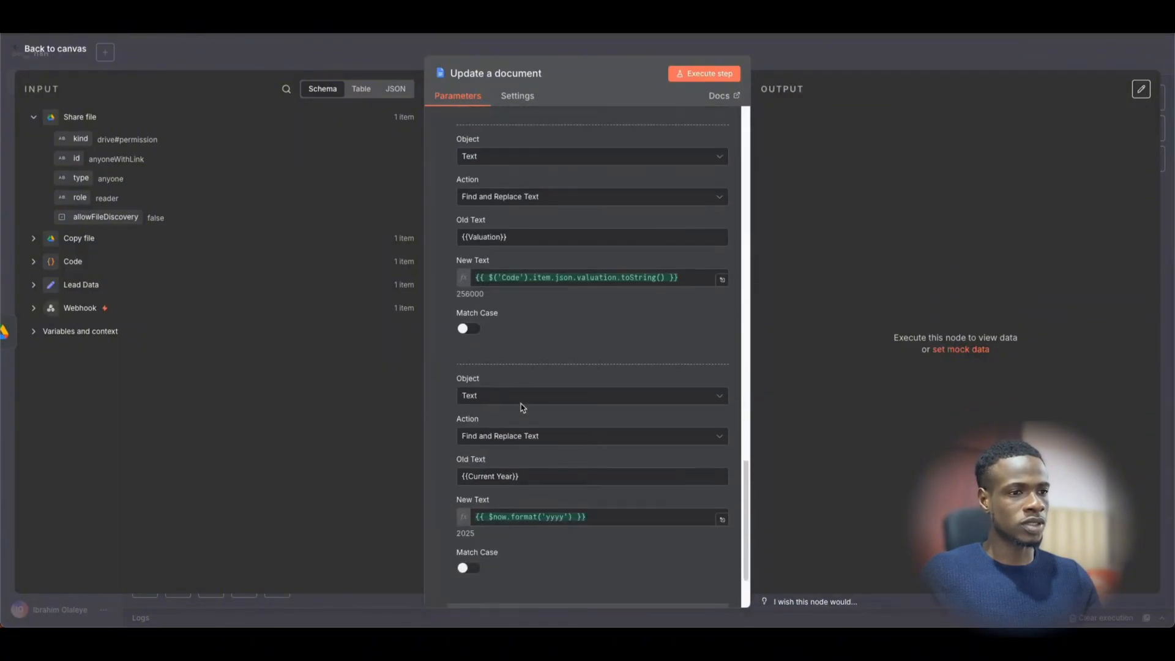
scroll(526, 404, "up", 5)
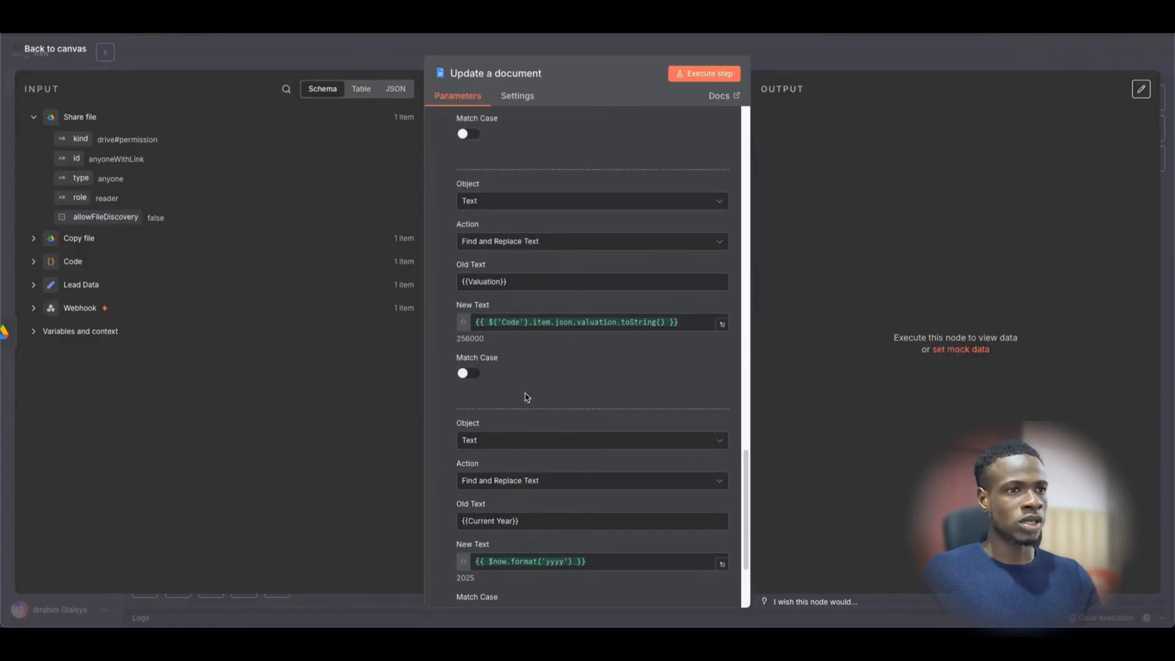
scroll(526, 397, "up", 10)
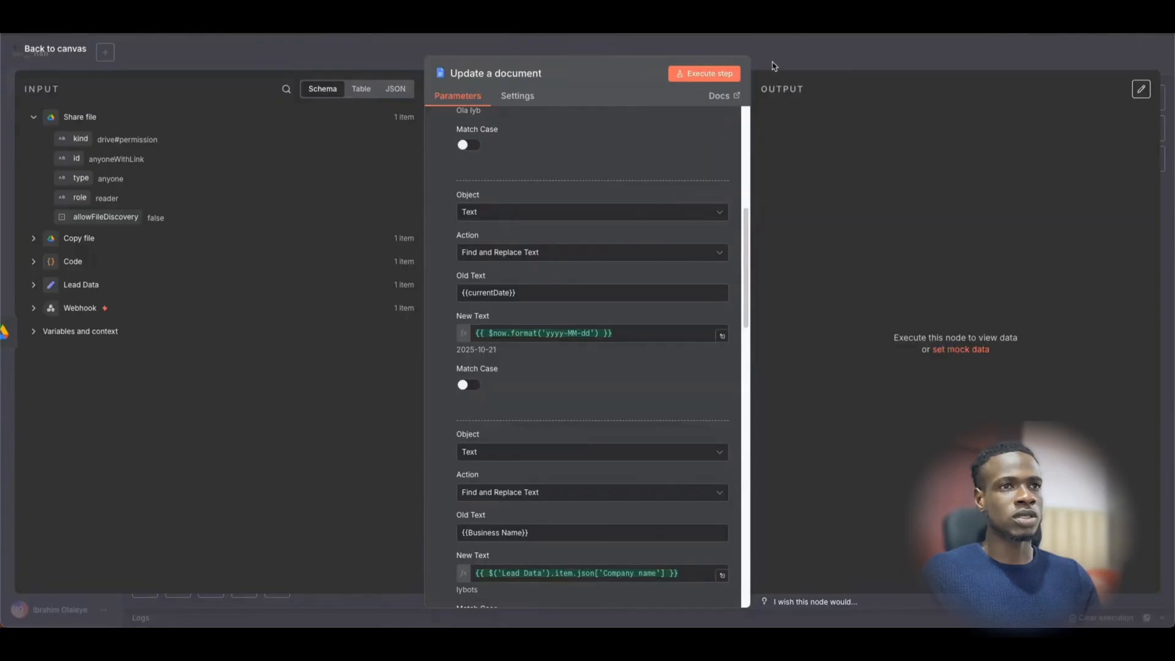
- Run the Update a document step and return to the workflow canvas
left_click(784, 61)
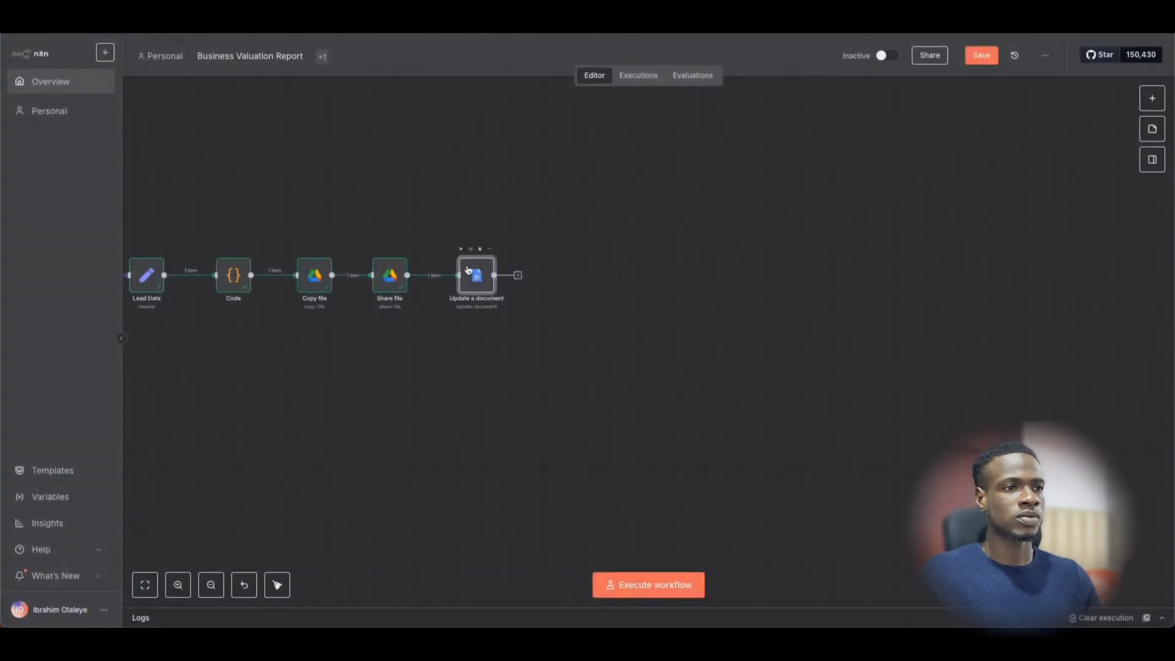
key("Return")
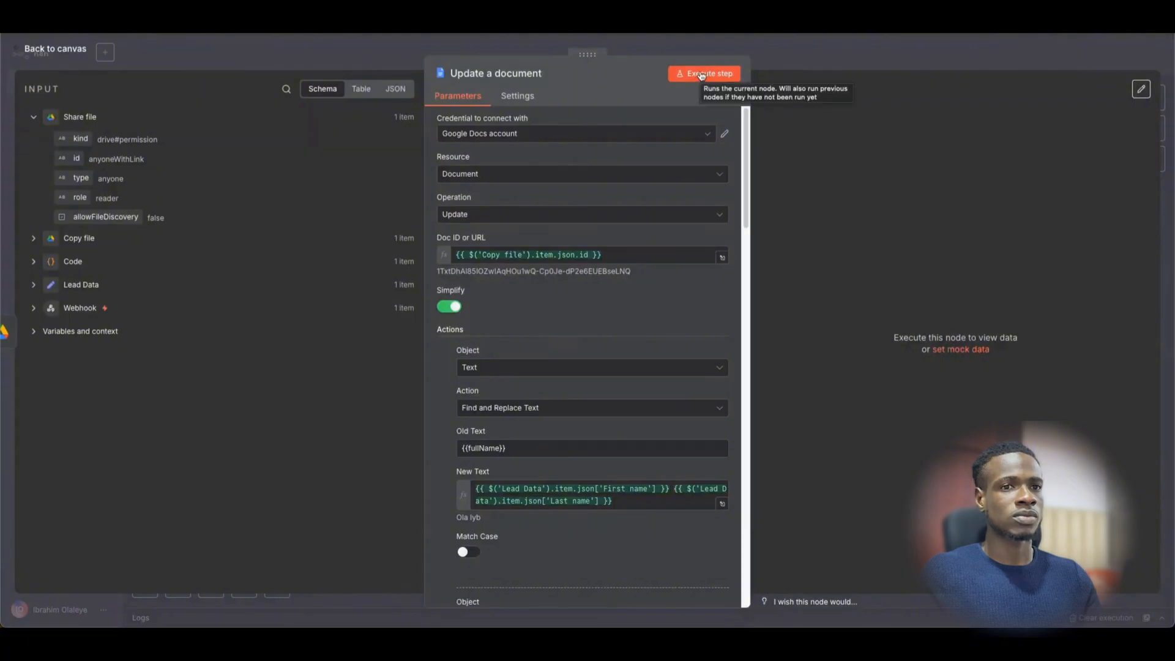
left_click(702, 75)
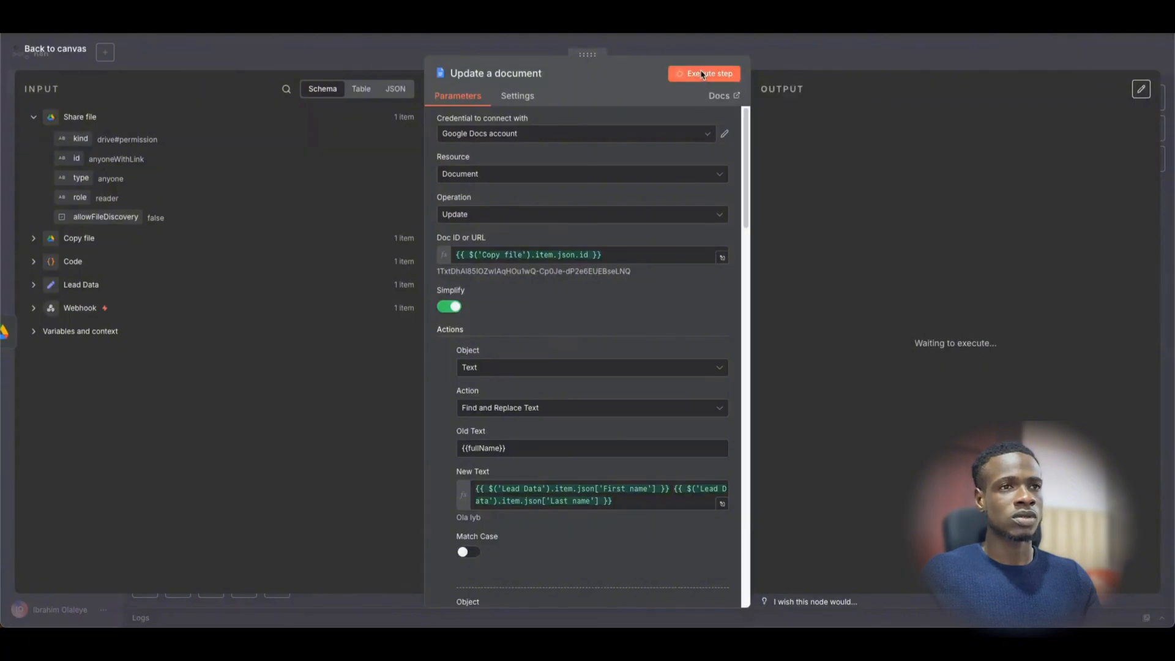
left_click(779, 57)
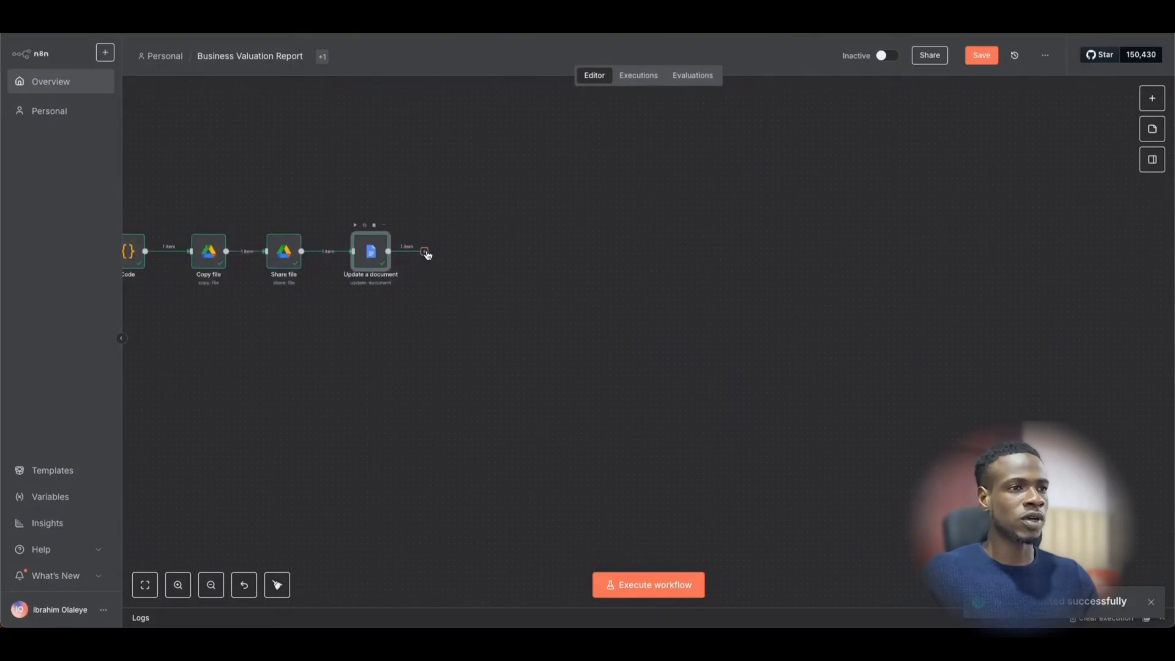
- Add a Google Drive 'Download file' step after Update a document
left_click(425, 252)
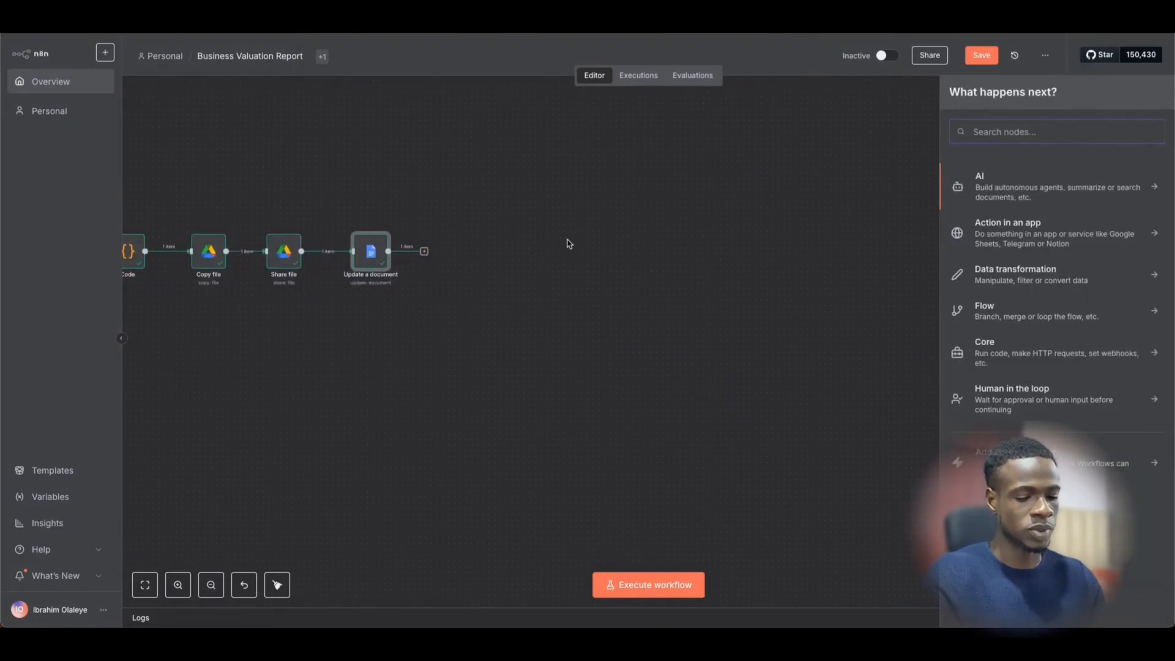
type("google ")
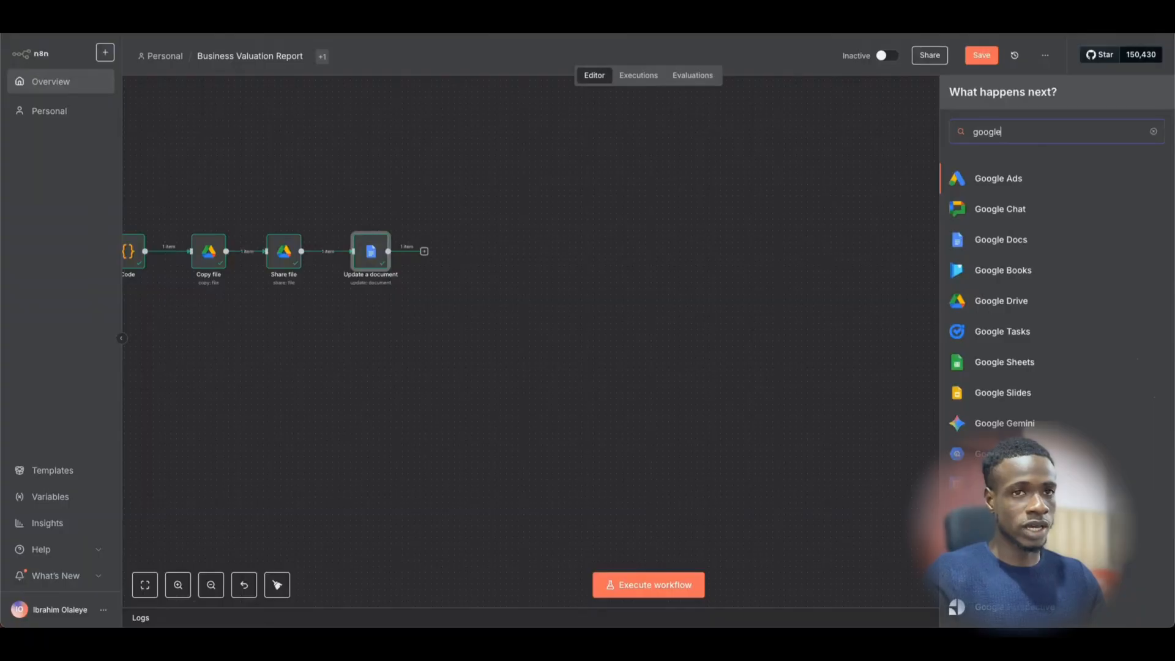
type("drive")
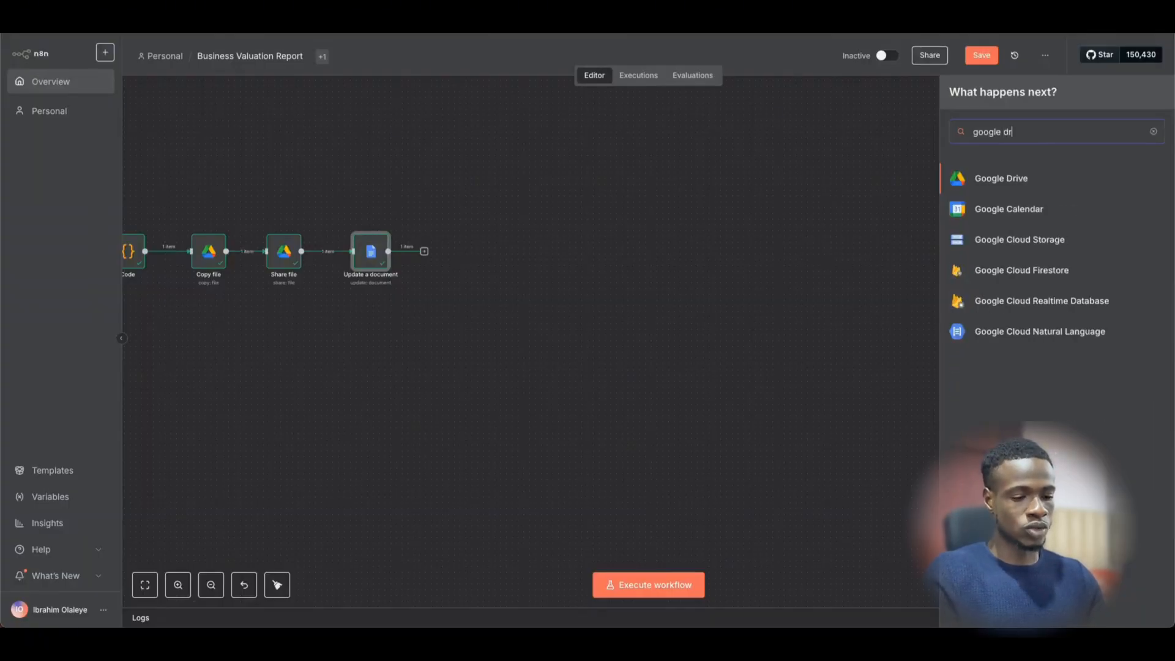
key("Return")
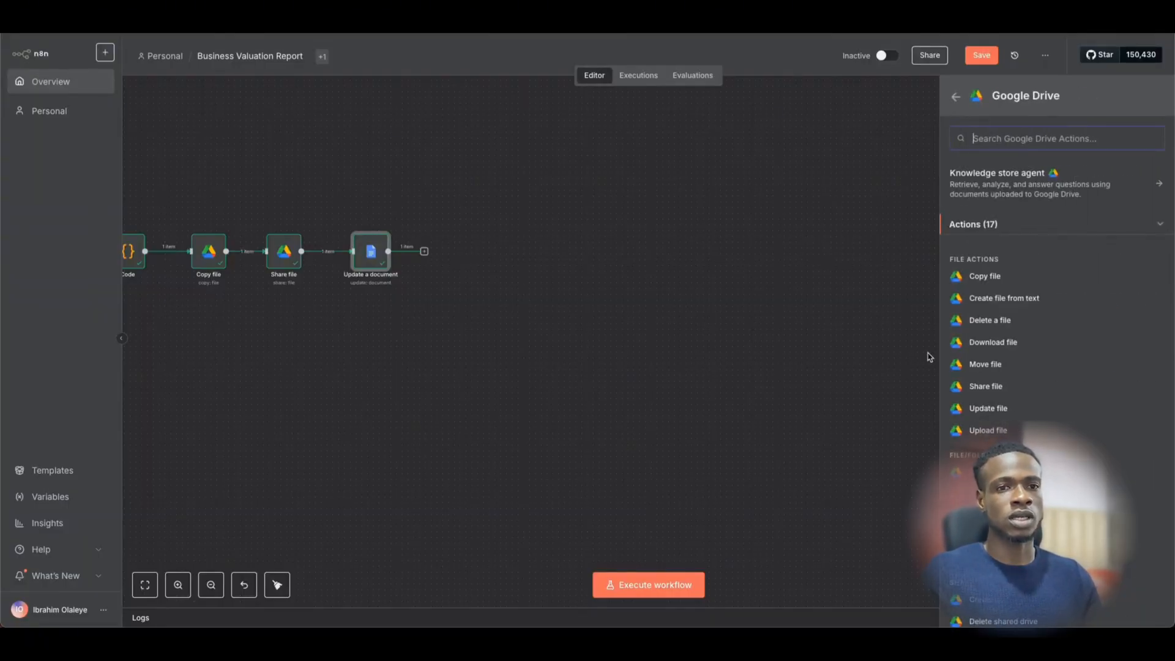
scroll(1025, 328, "down", 2)
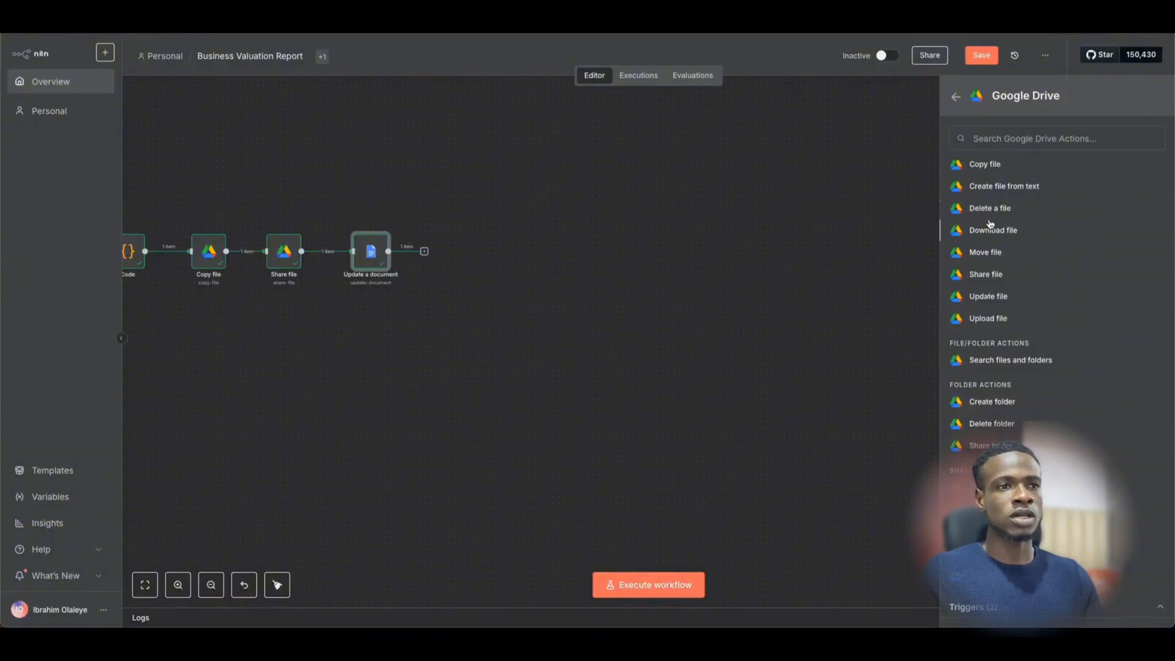
left_click(991, 227)
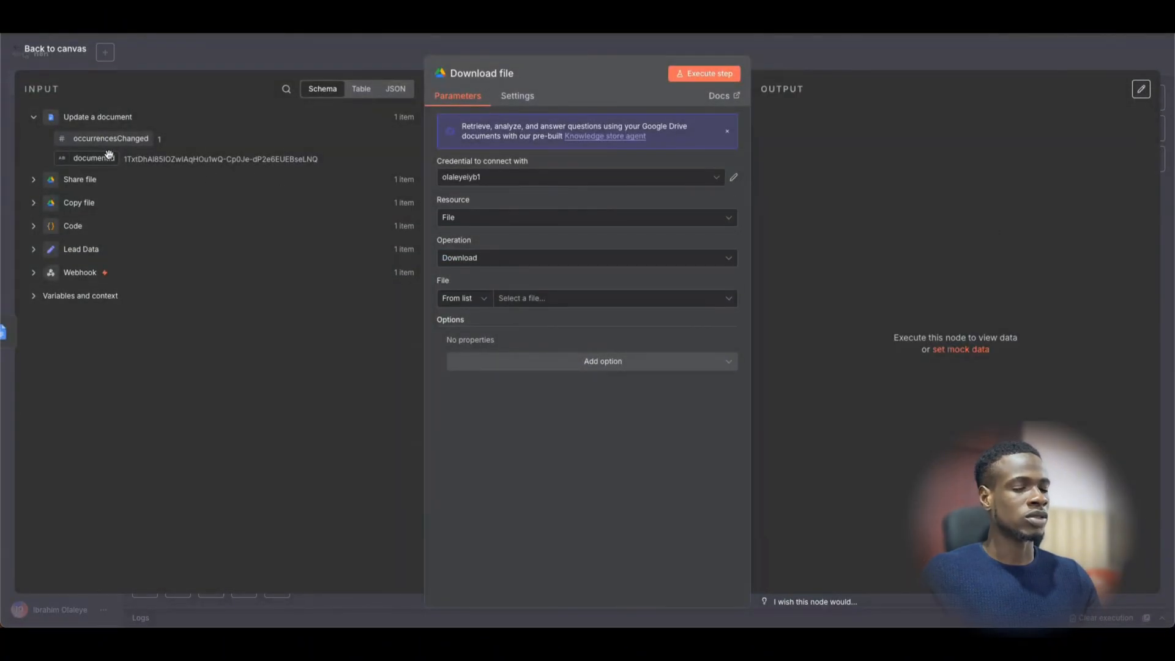
- Set the download File to the documentId and add a Google File Conversion rule
left_click_drag(109, 154, 591, 298)
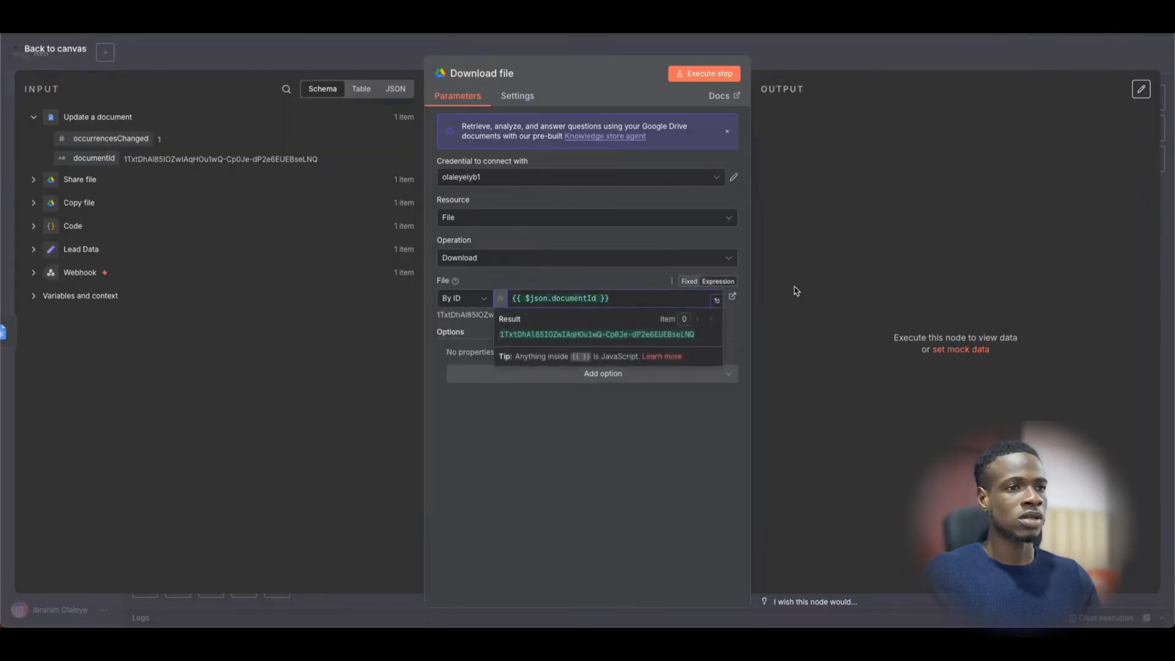
left_click(654, 372)
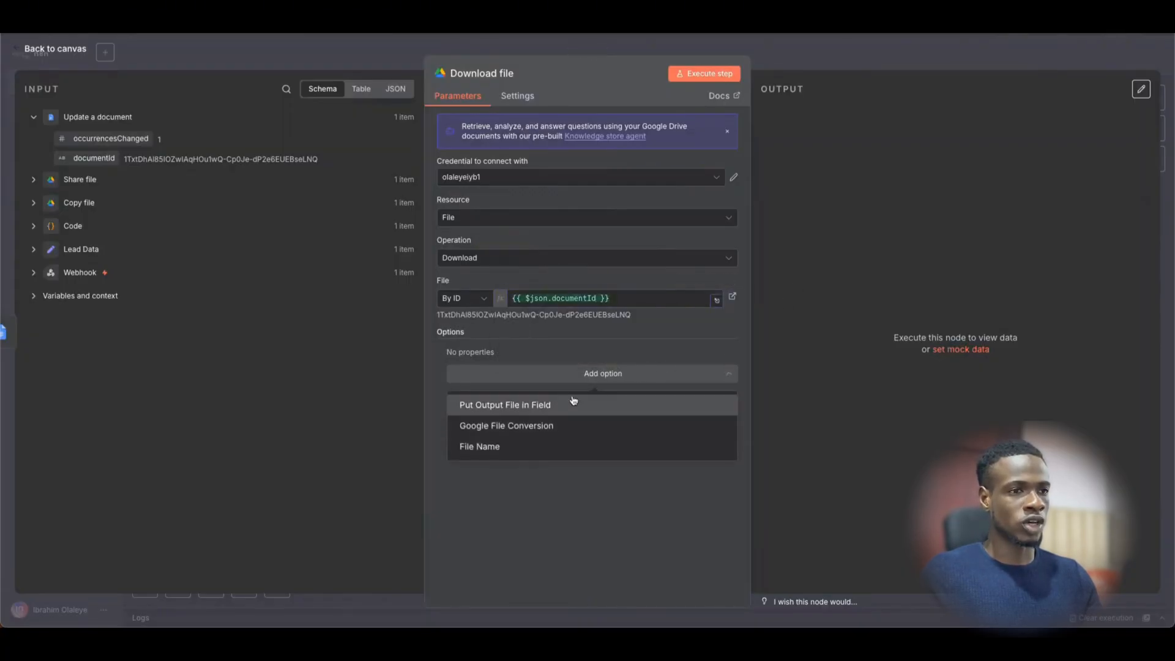
left_click(513, 427)
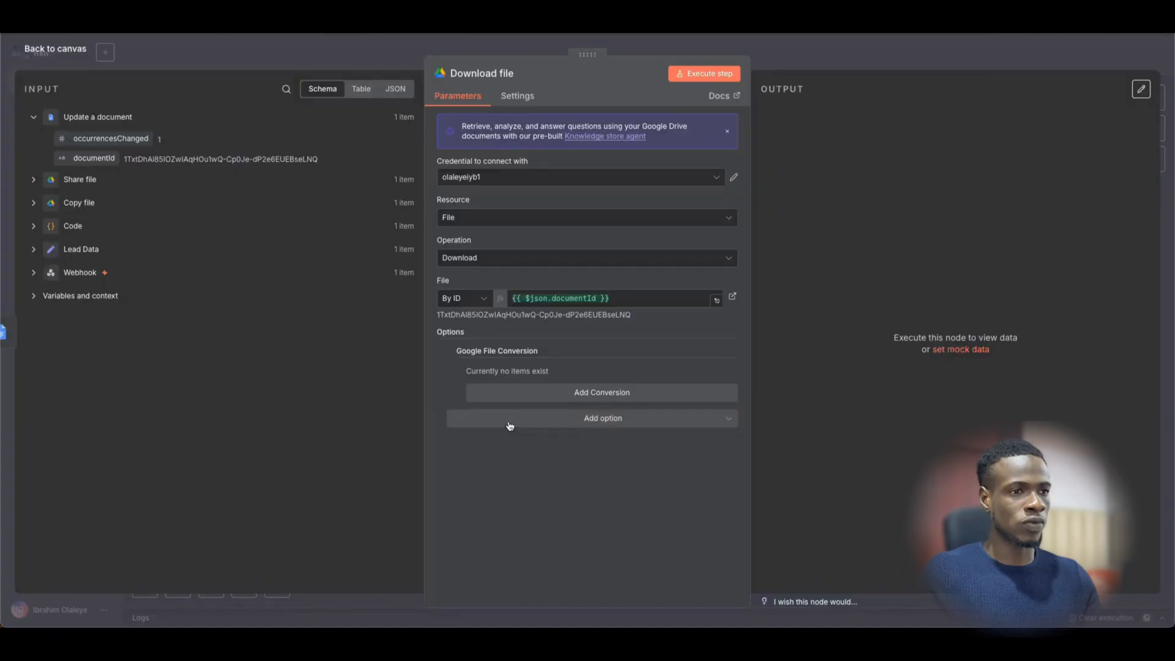
left_click(604, 389)
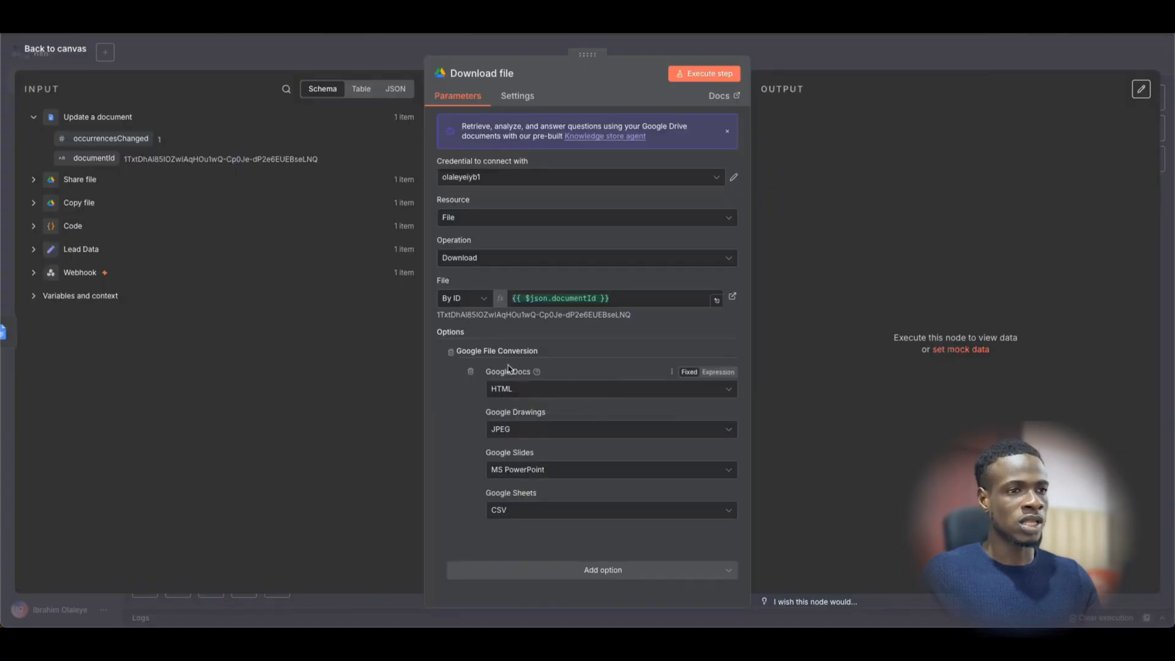
- Convert Google Docs to PDF, run the step, and save the 72.8 kB valuation PDF
left_click(541, 390)
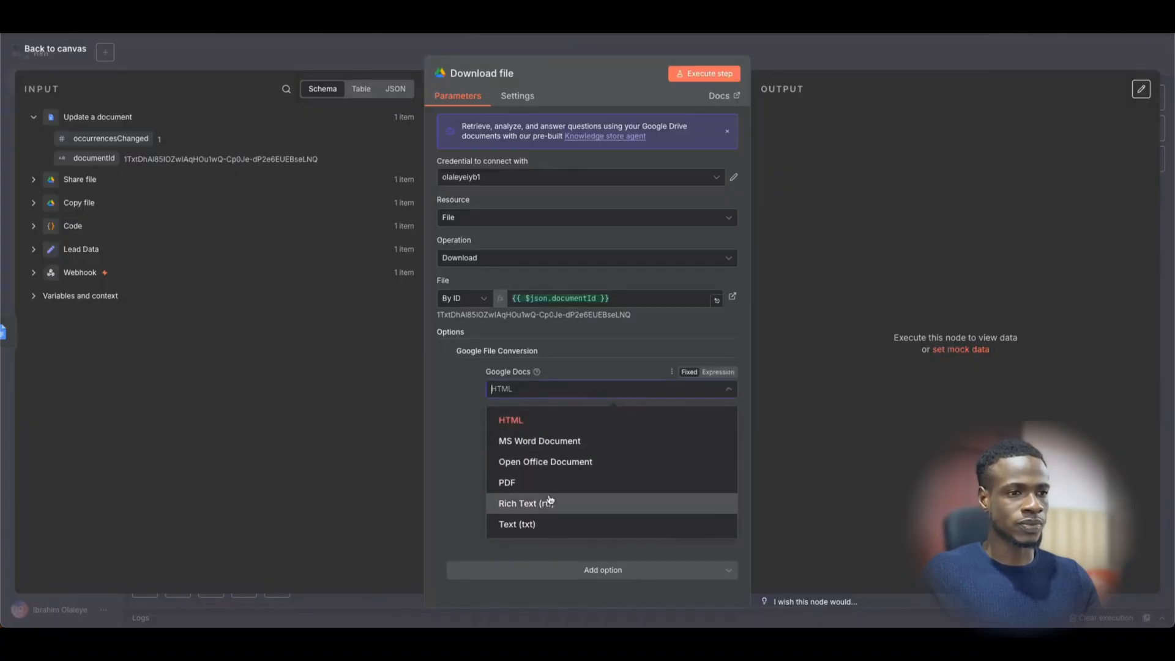
left_click(549, 483)
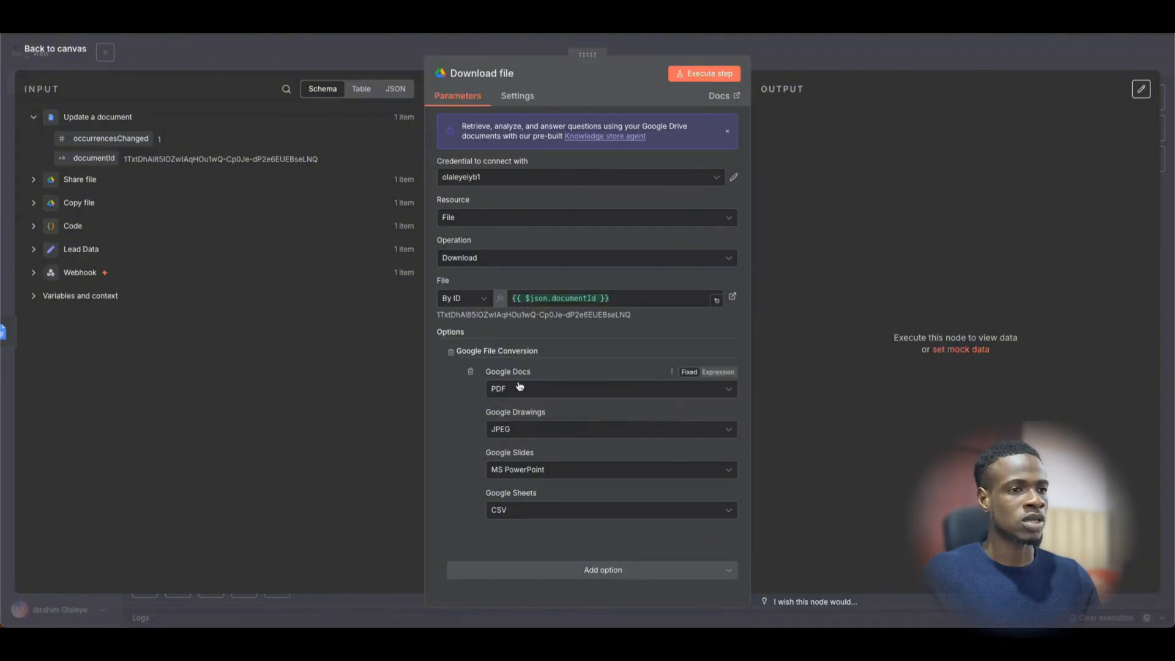
left_click(723, 80)
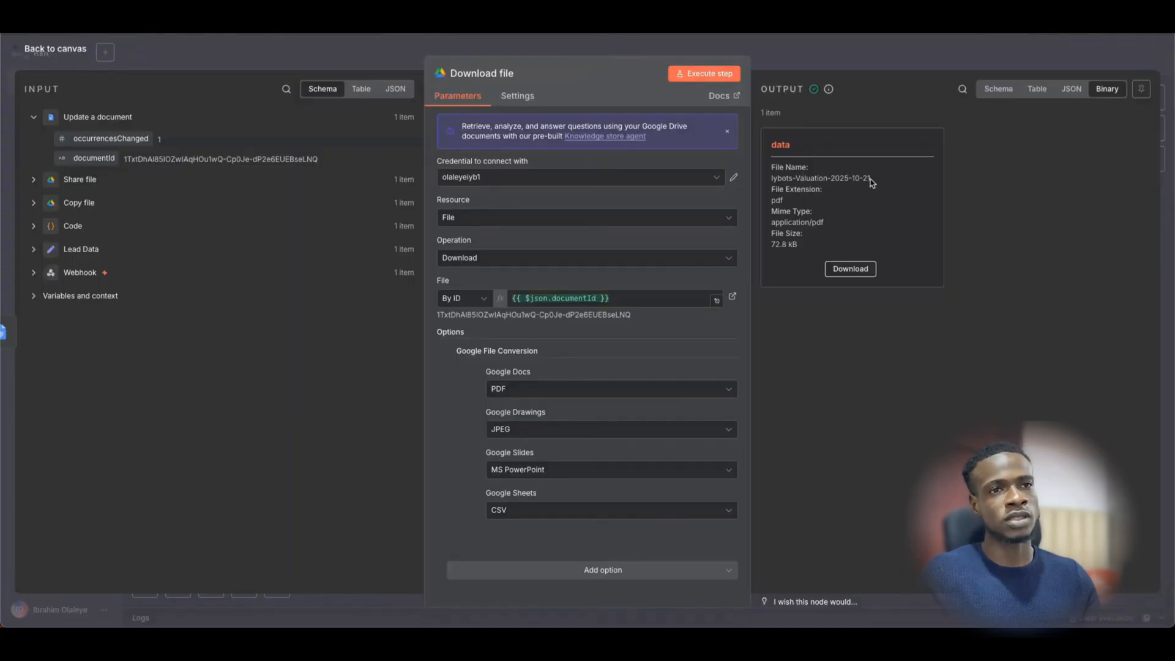
left_click(836, 271)
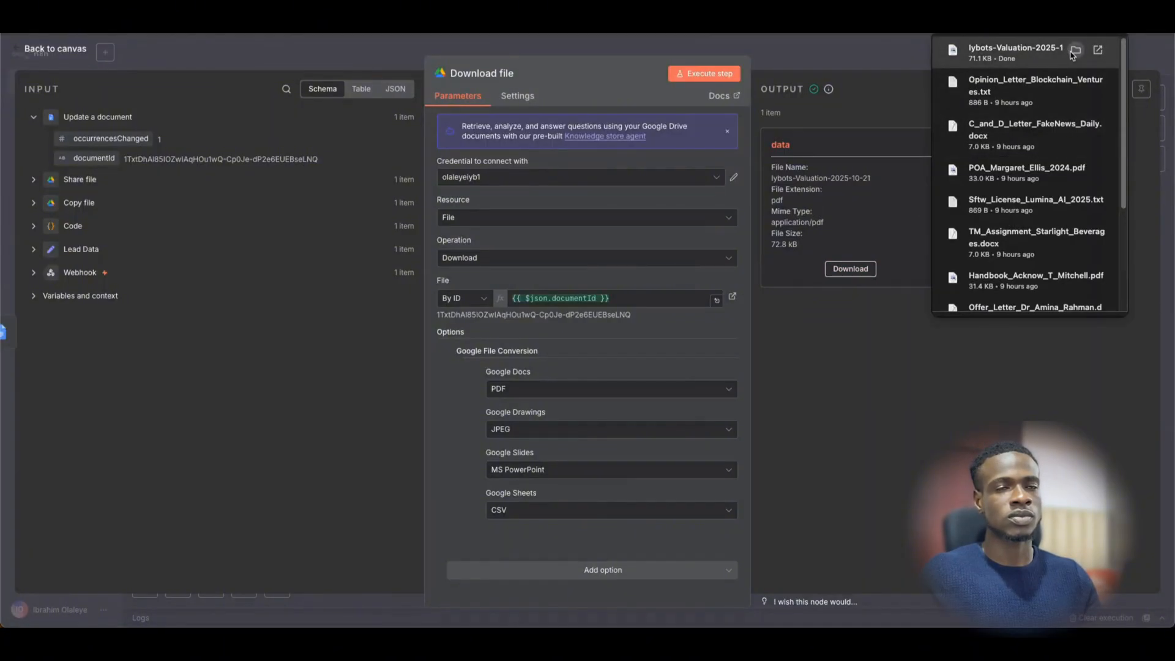
- Check the PDF's name, date, Manufacturing, $64000 profit and $256000 valuation
left_click(1016, 51)
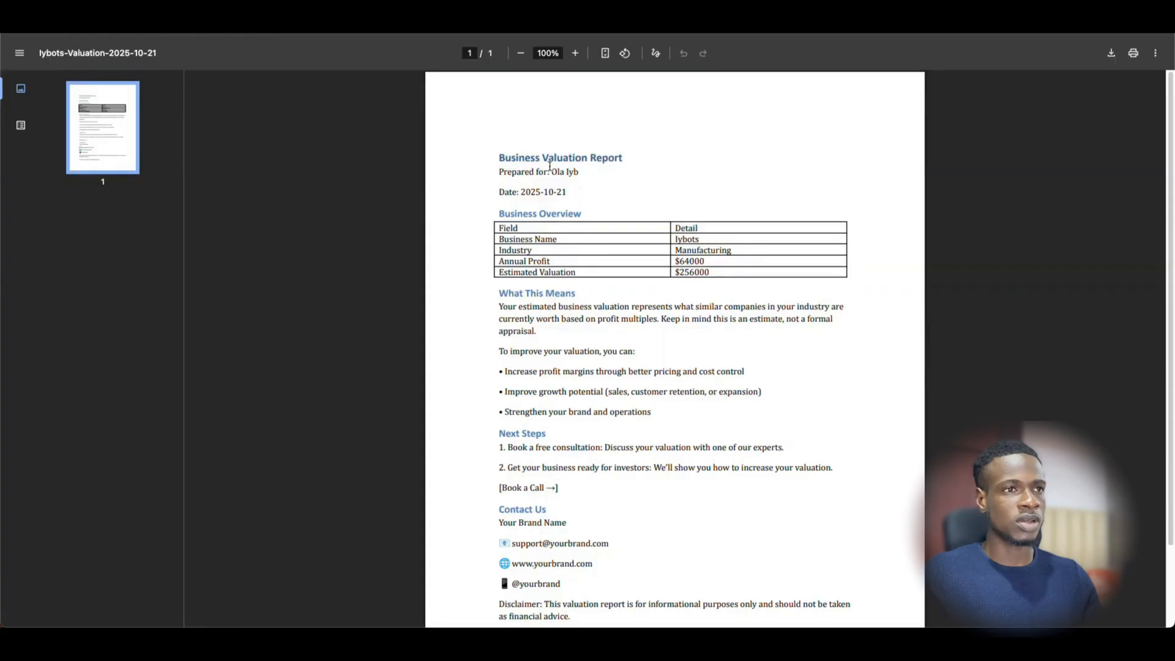
left_click_drag(551, 172, 563, 192)
left_click(605, 194)
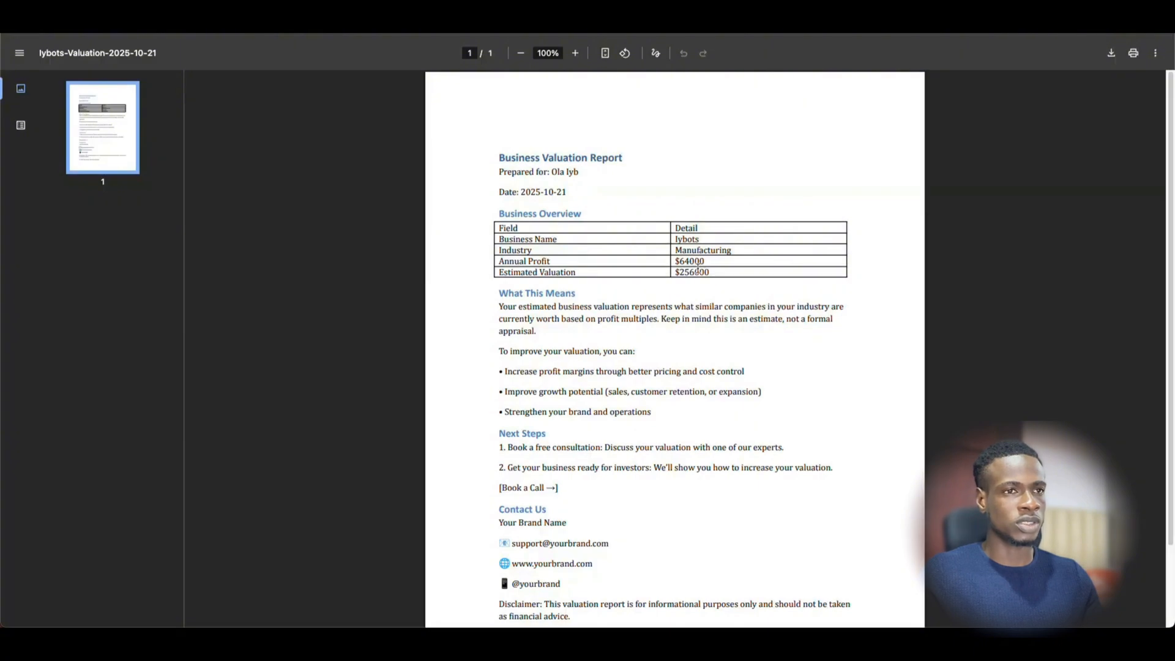
scroll(724, 450, "down", 3)
scroll(565, 522, "up", 2)
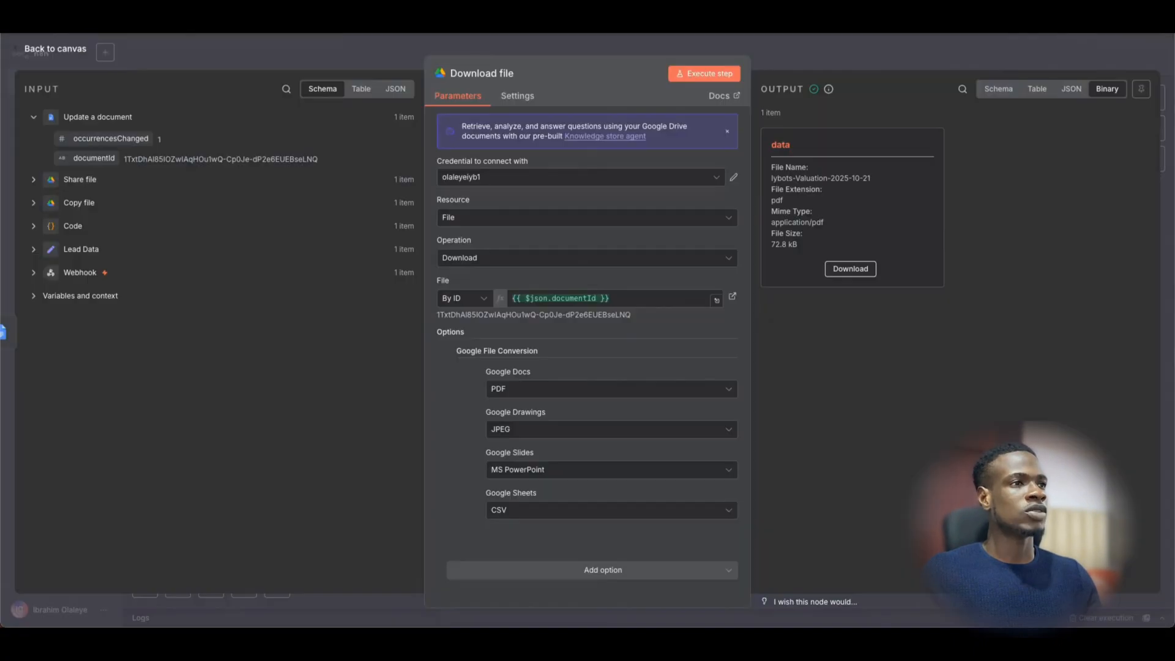
- Rename the Download file node on the canvas to 'Convert to pdf'
left_click(718, 52)
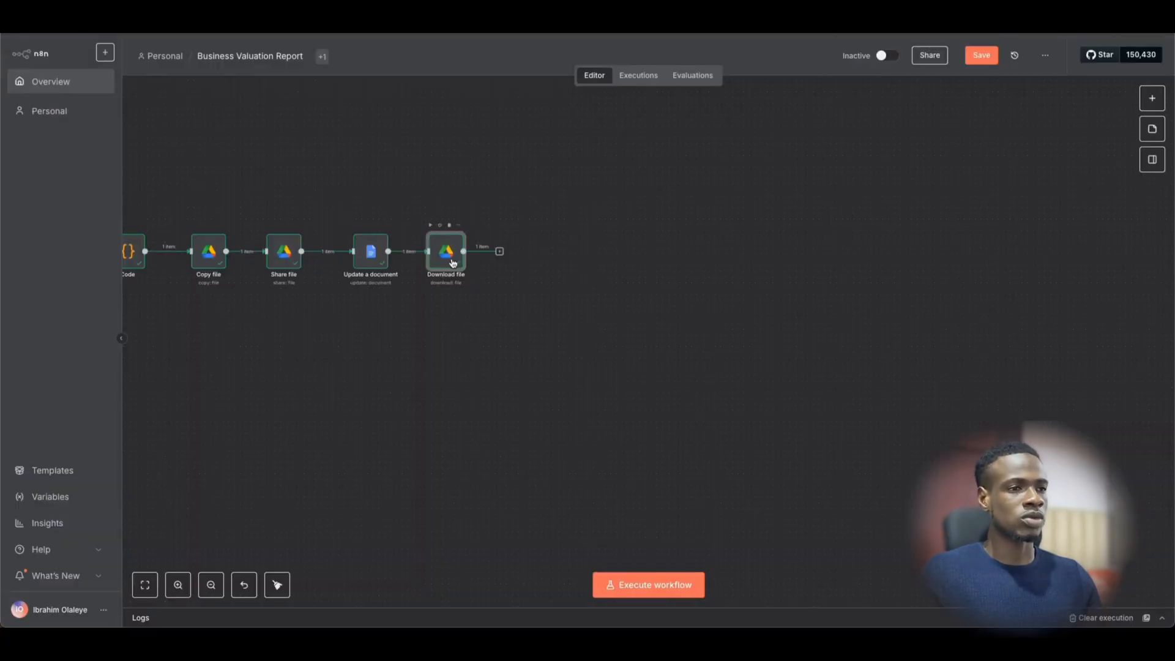
key("F2")
type("Co")
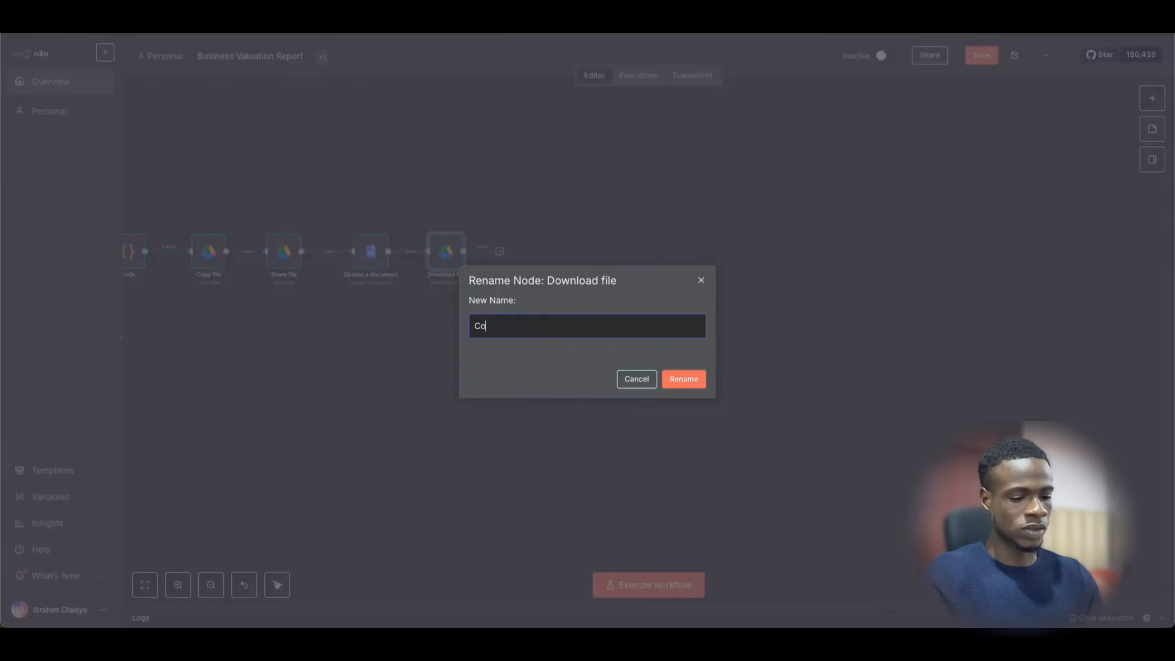
type("nvert to pdf")
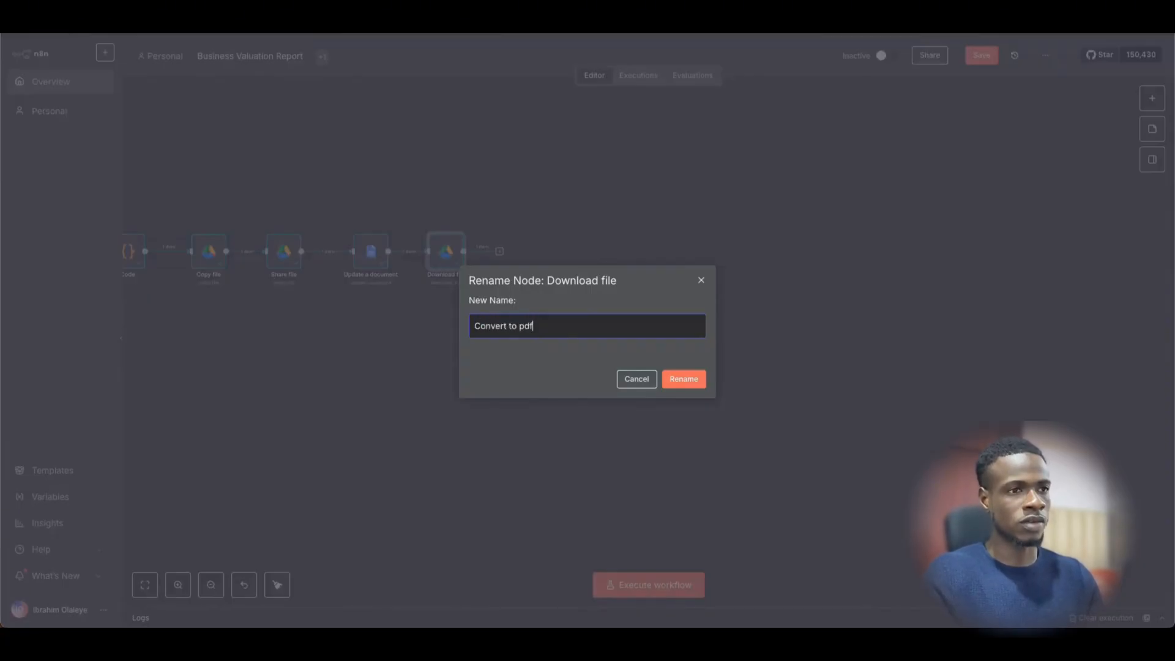
key("Return")
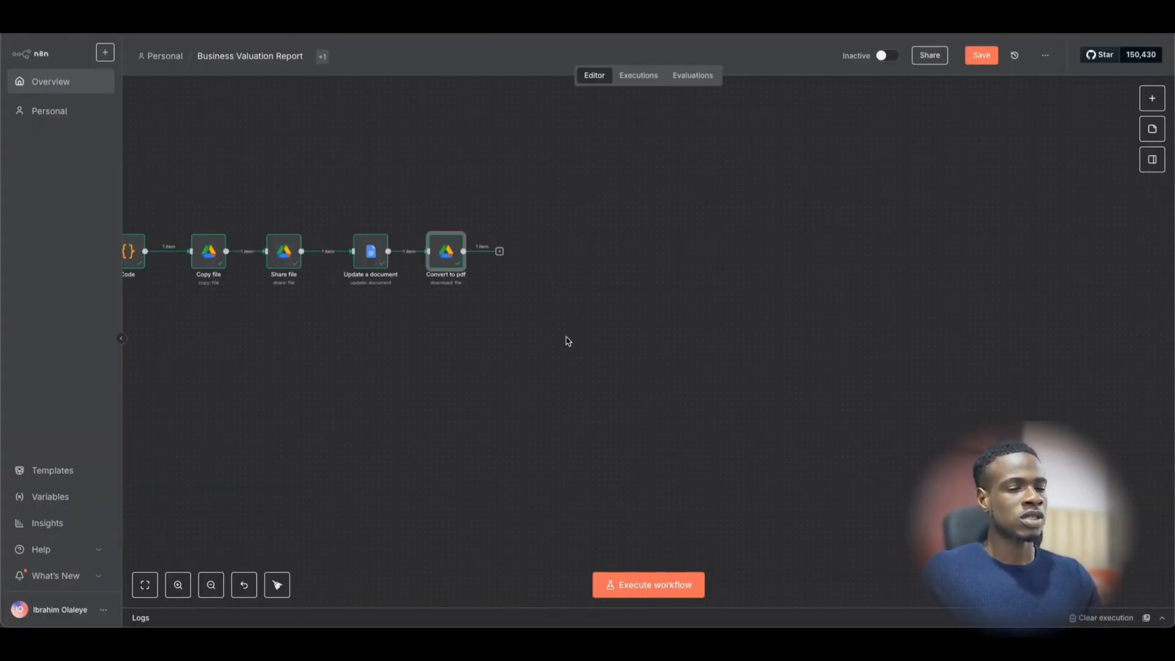
left_click(551, 283)
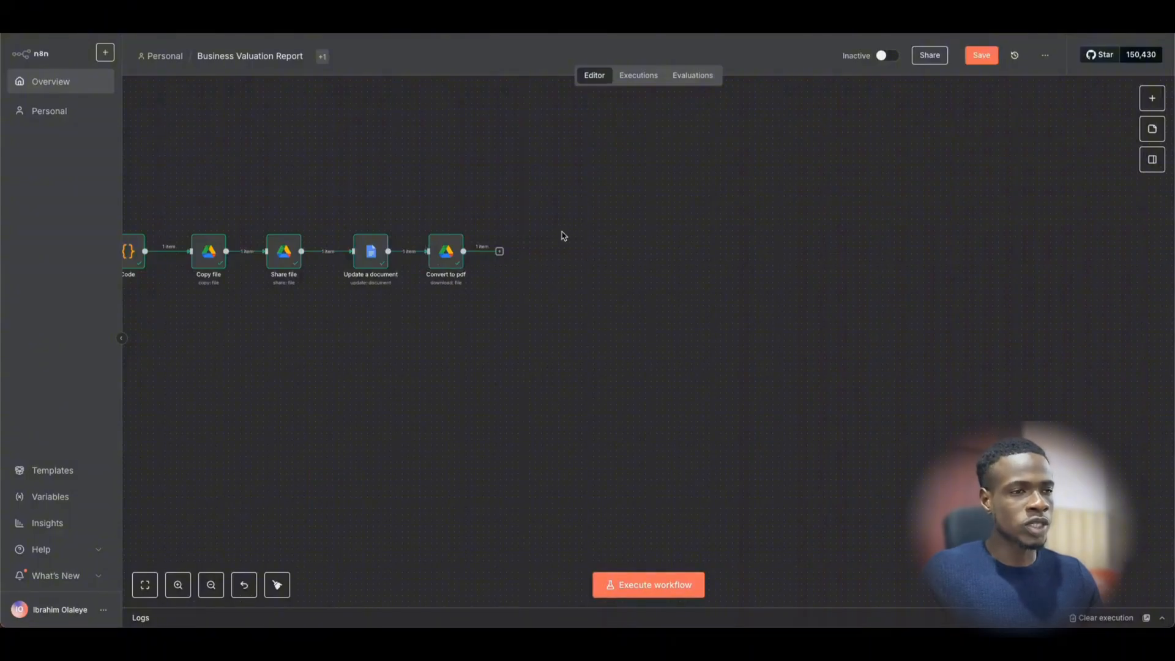
- Move the Gmail, HubSpot and Slack nodes as a group next to Convert to pdf
scroll(561, 233, "up", 1)
scroll(561, 233, "left", 2)
scroll(594, 280, "right", 1)
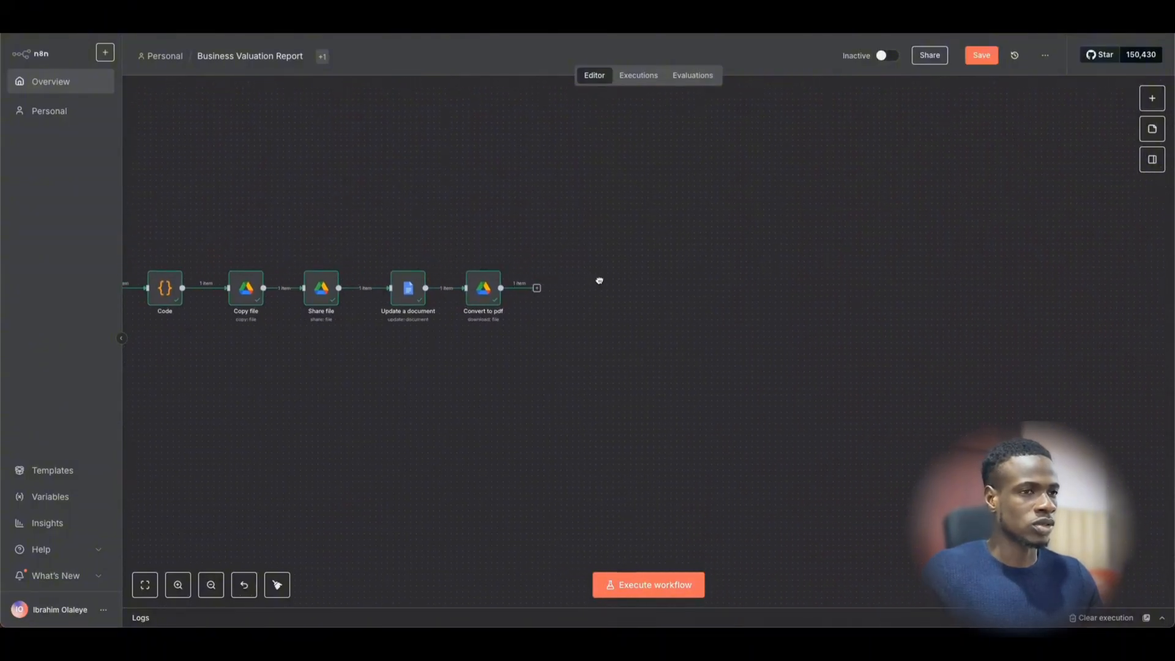
scroll(606, 280, "up", 2)
scroll(593, 278, "right", 2)
scroll(576, 275, "down", 1)
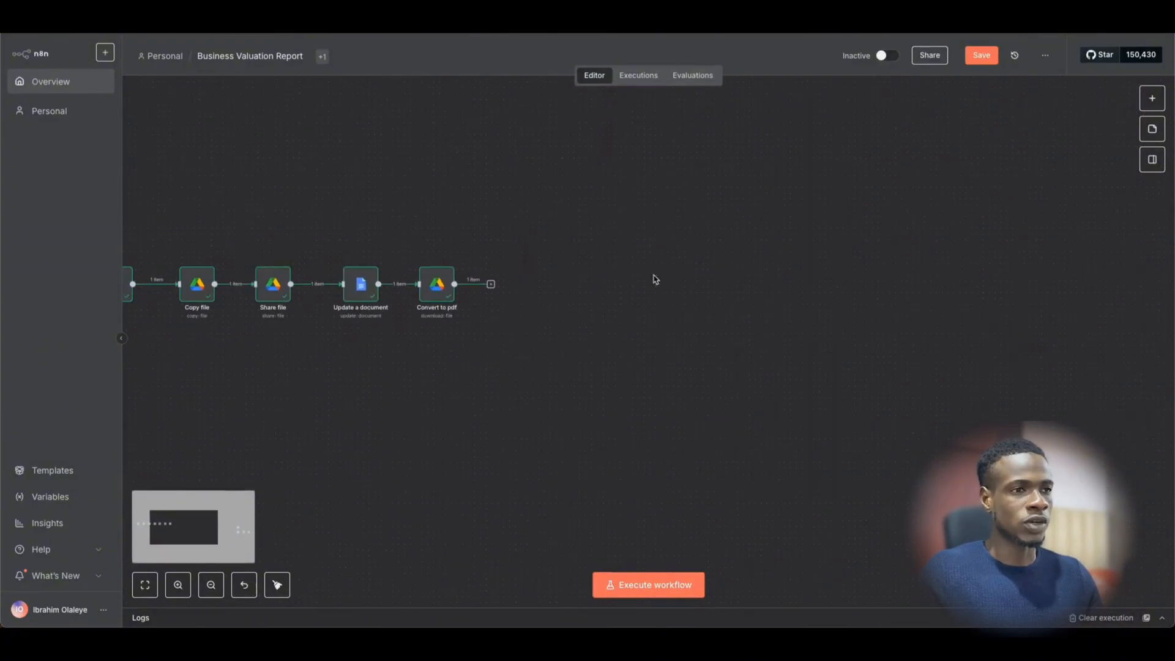
scroll(588, 282, "right", 2)
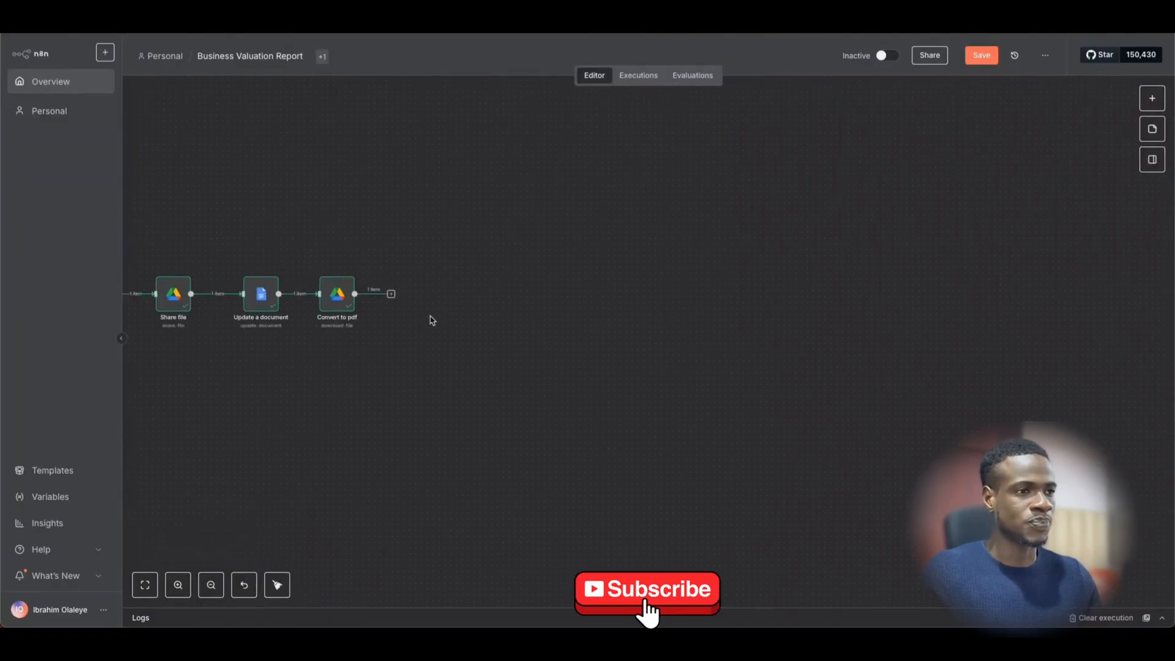
scroll(430, 318, "left", 1)
scroll(459, 315, "down", 1)
scroll(604, 307, "right", 5)
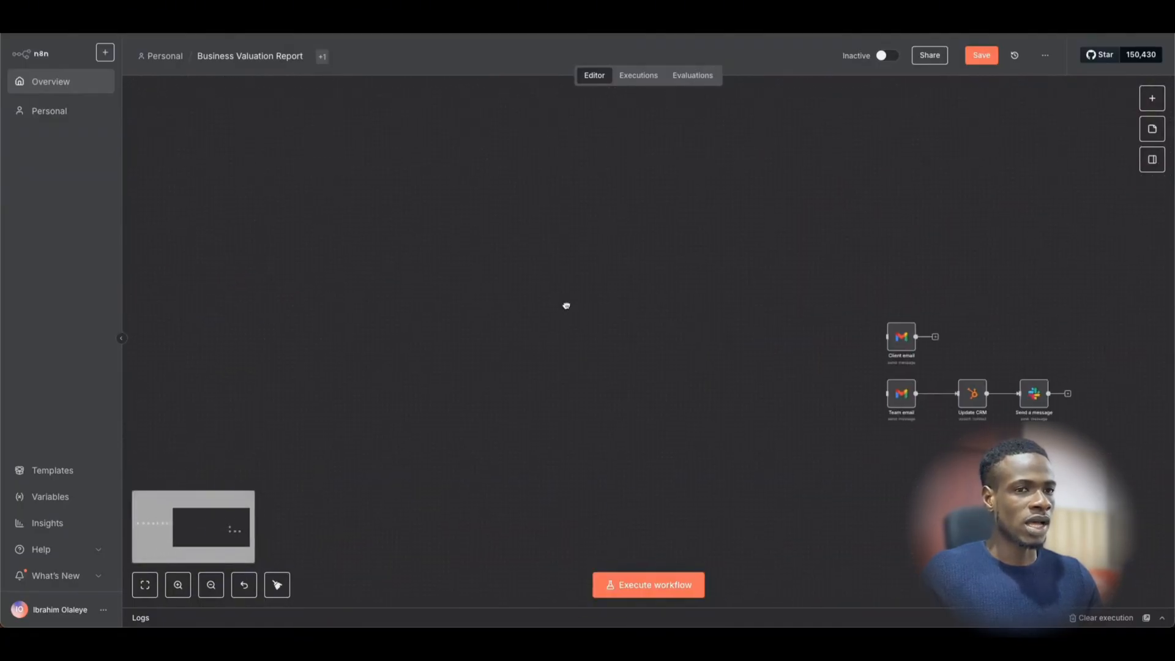
left_click_drag(624, 267, 1135, 517)
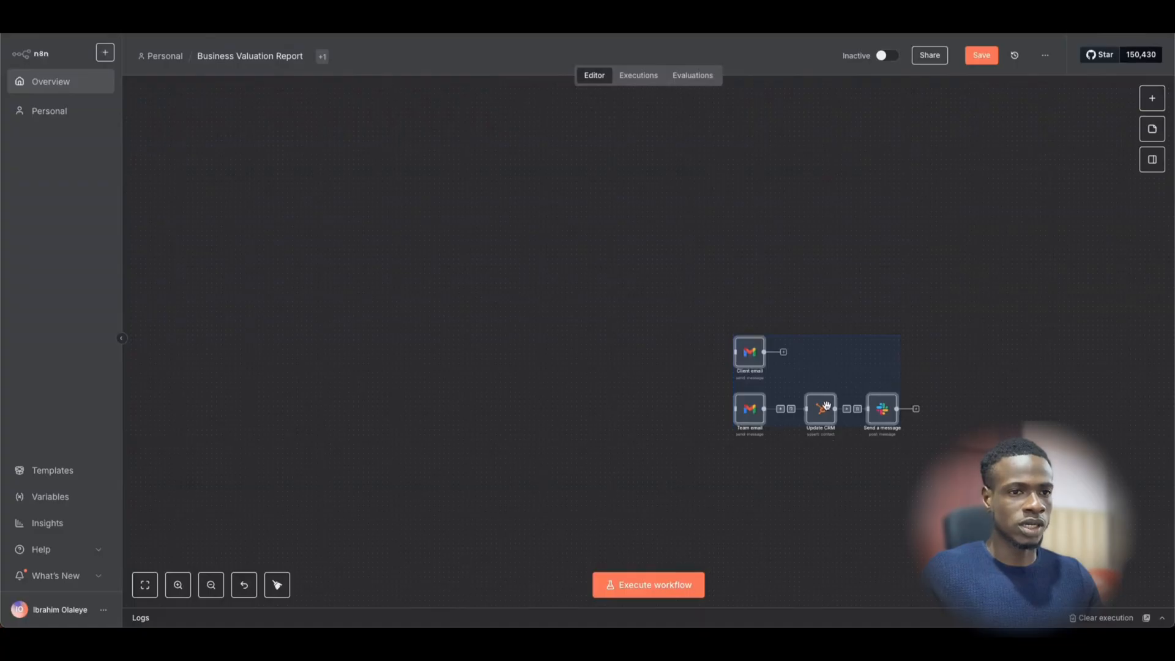
left_click_drag(826, 405, 295, 348)
left_click_drag(241, 391, 706, 406)
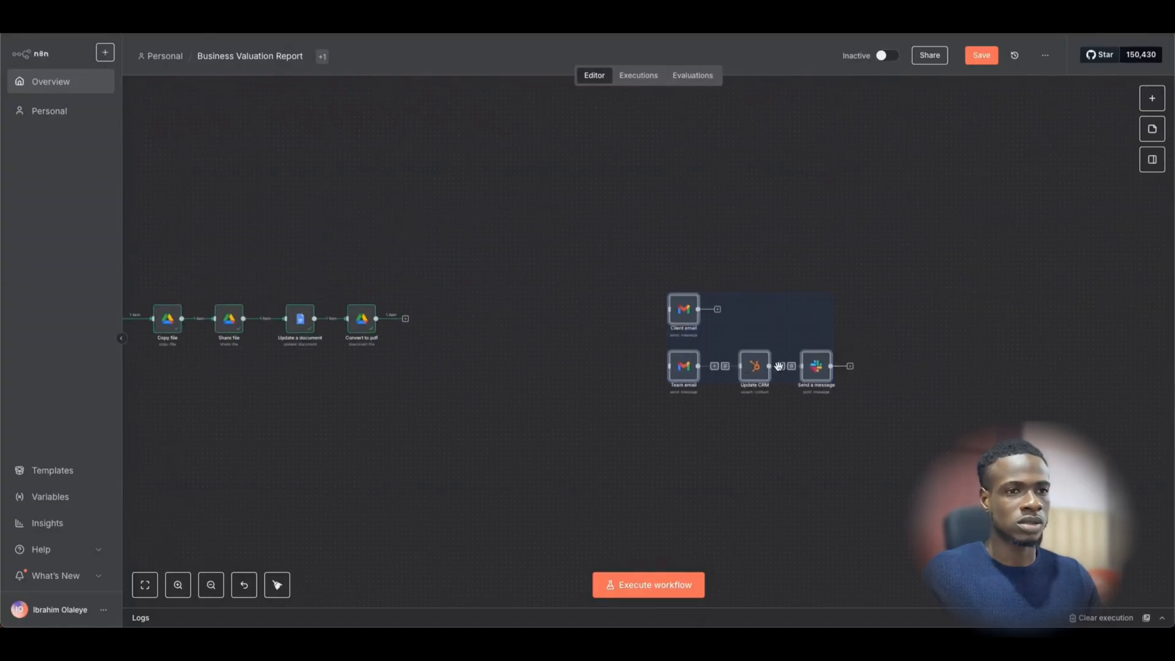
left_click_drag(758, 366, 526, 357)
left_click(410, 361)
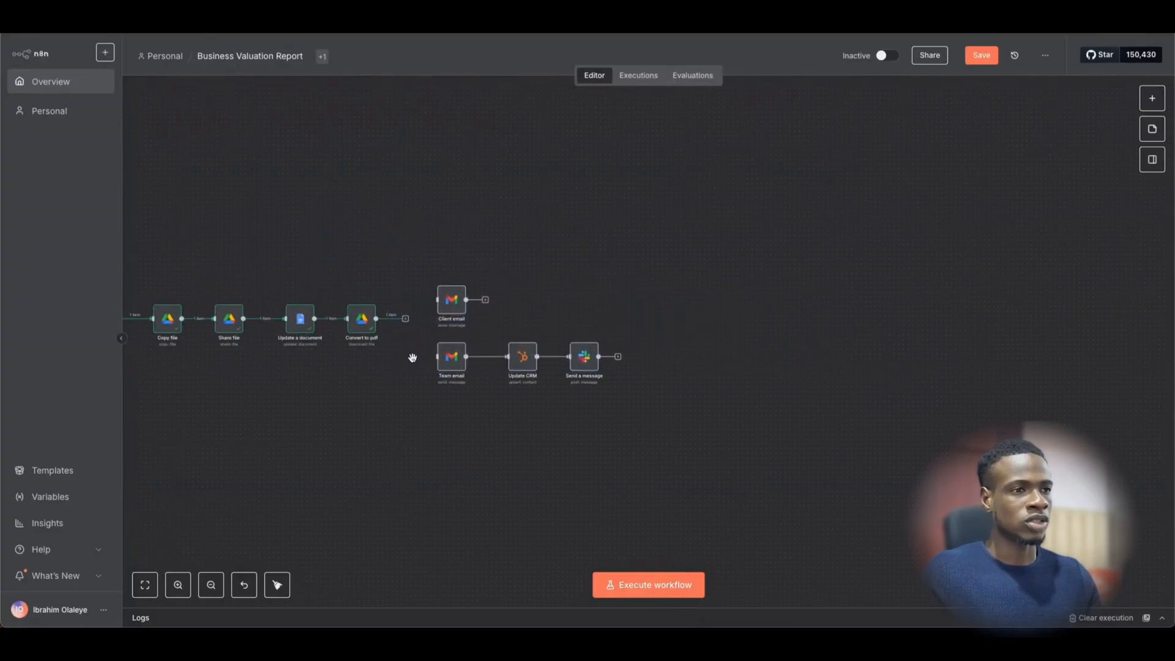
- Connect Convert to pdf's output to Client email and Team email, then open Client email
scroll(418, 351, "up", 3)
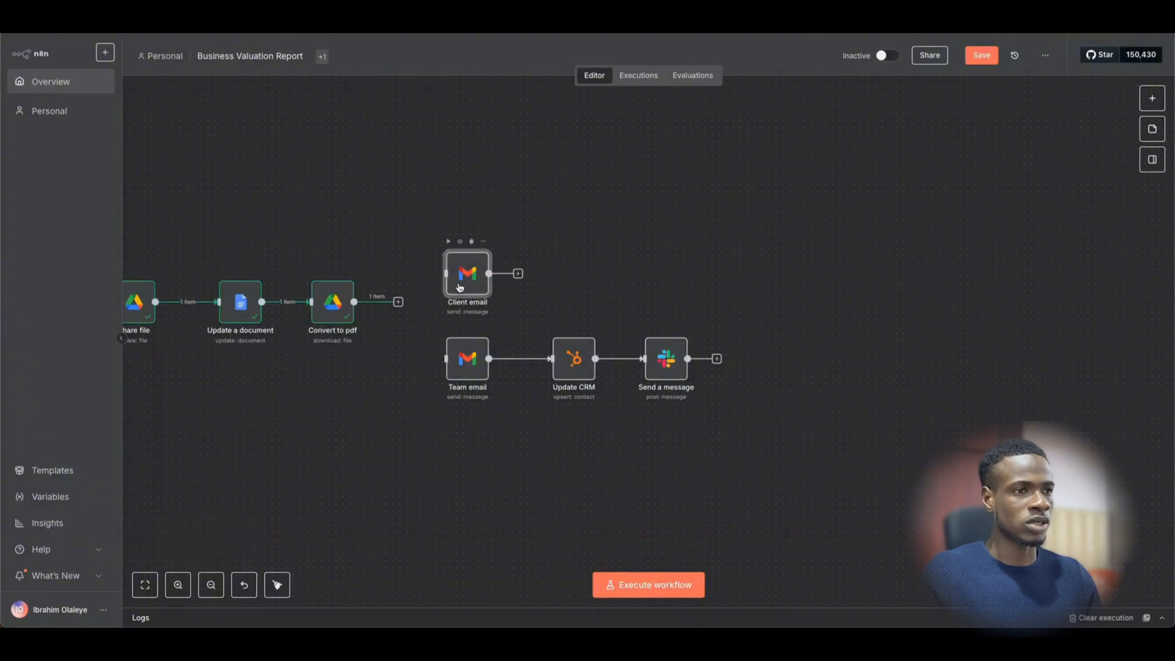
double_click(461, 286)
left_click(774, 69)
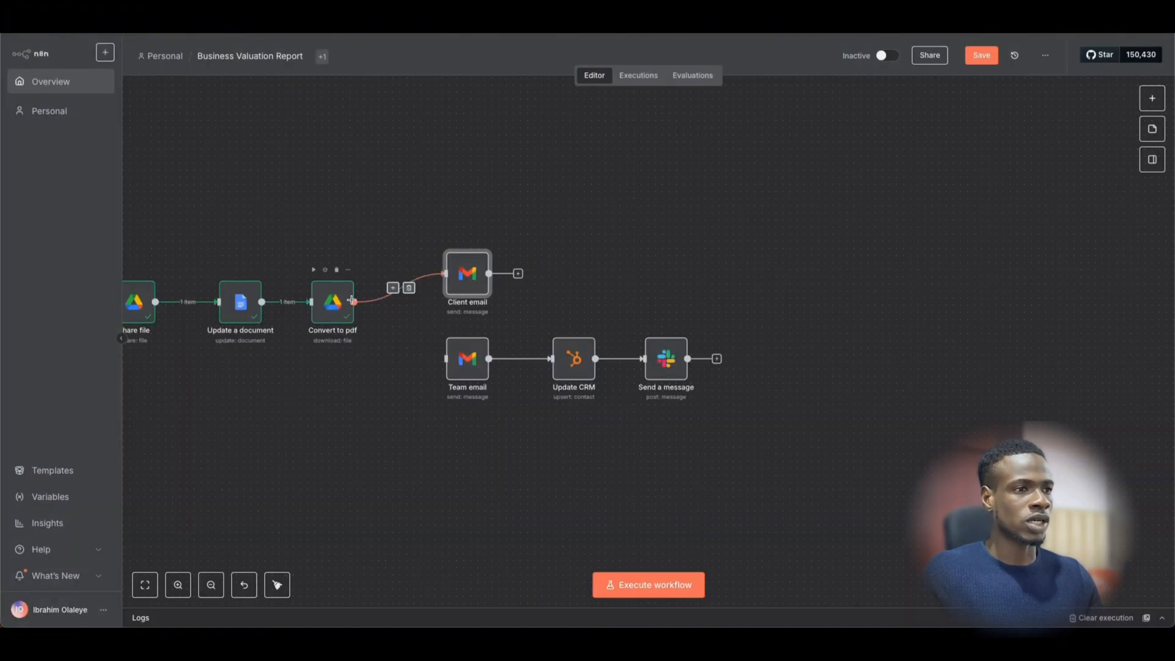
left_click_drag(353, 302, 445, 359)
left_click(472, 280)
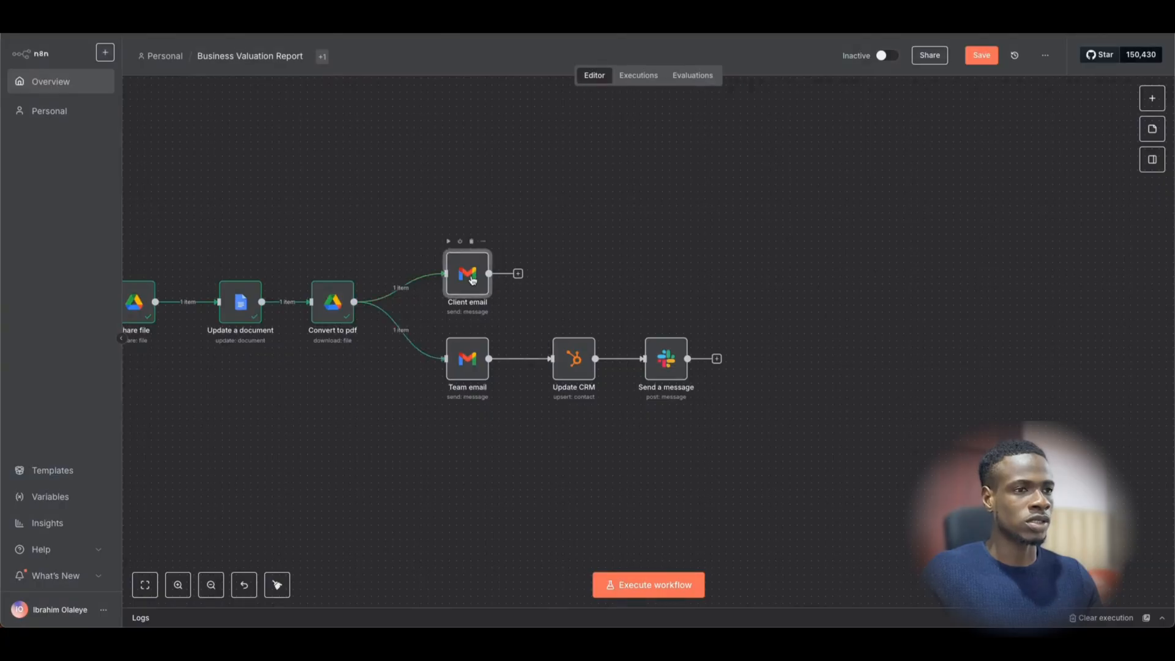
double_click(485, 283)
scroll(606, 317, "down", 3)
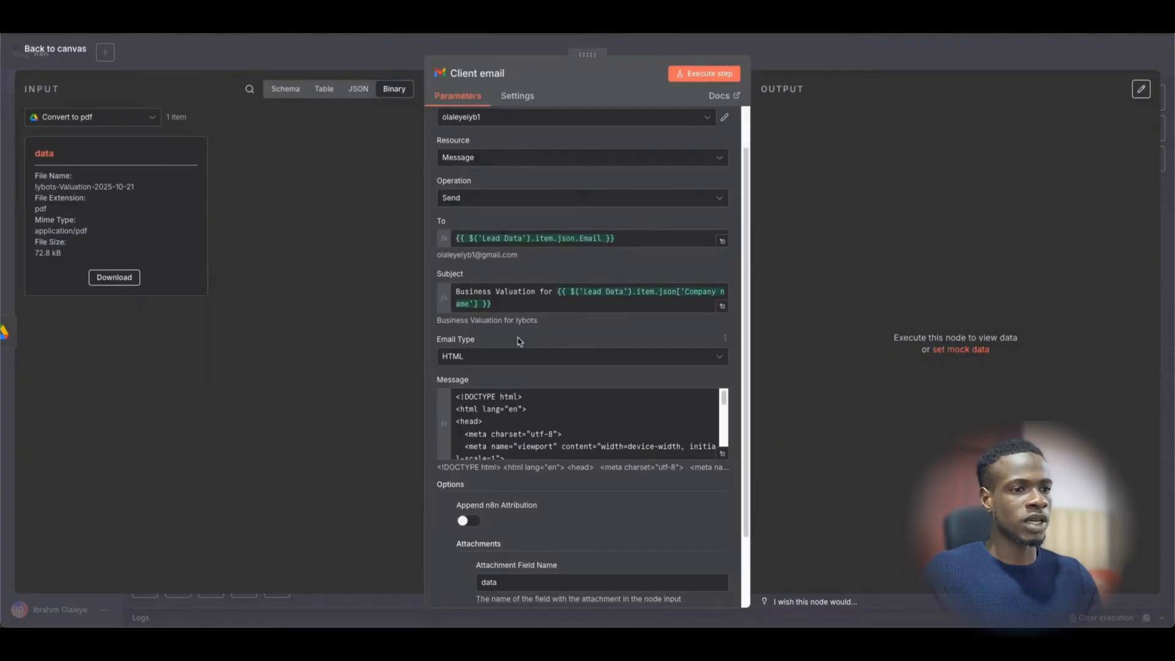
- Preview the Client email's resolved recipient address and subject
scroll(539, 404, "down", 5)
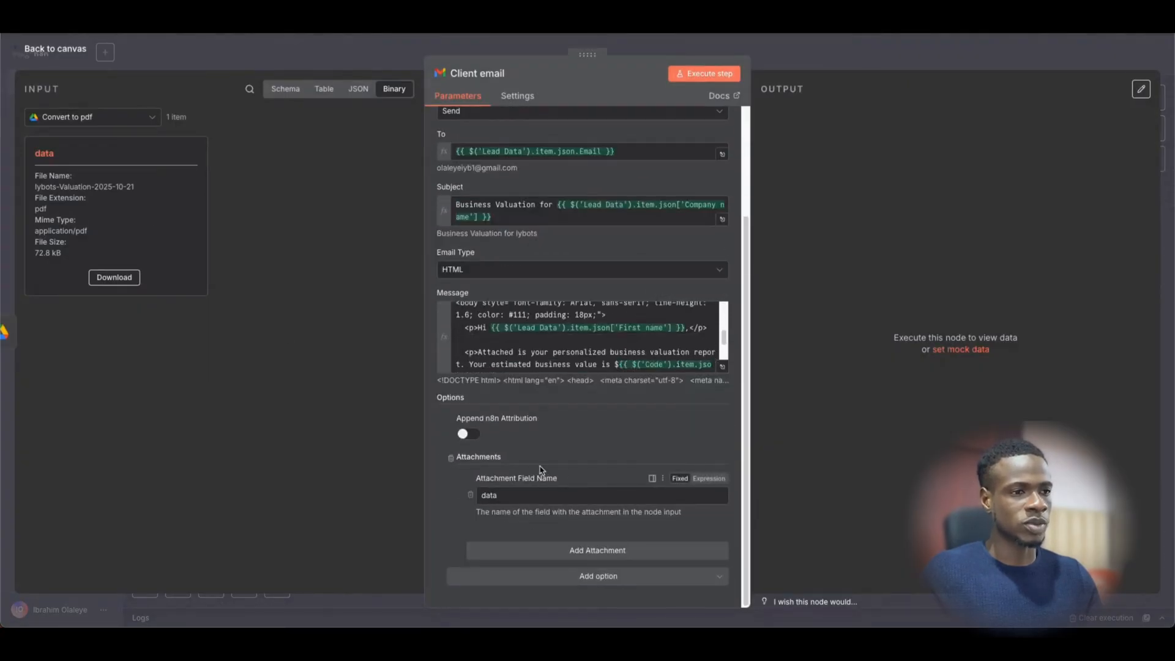
scroll(537, 440, "up", 2)
scroll(540, 436, "up", 1)
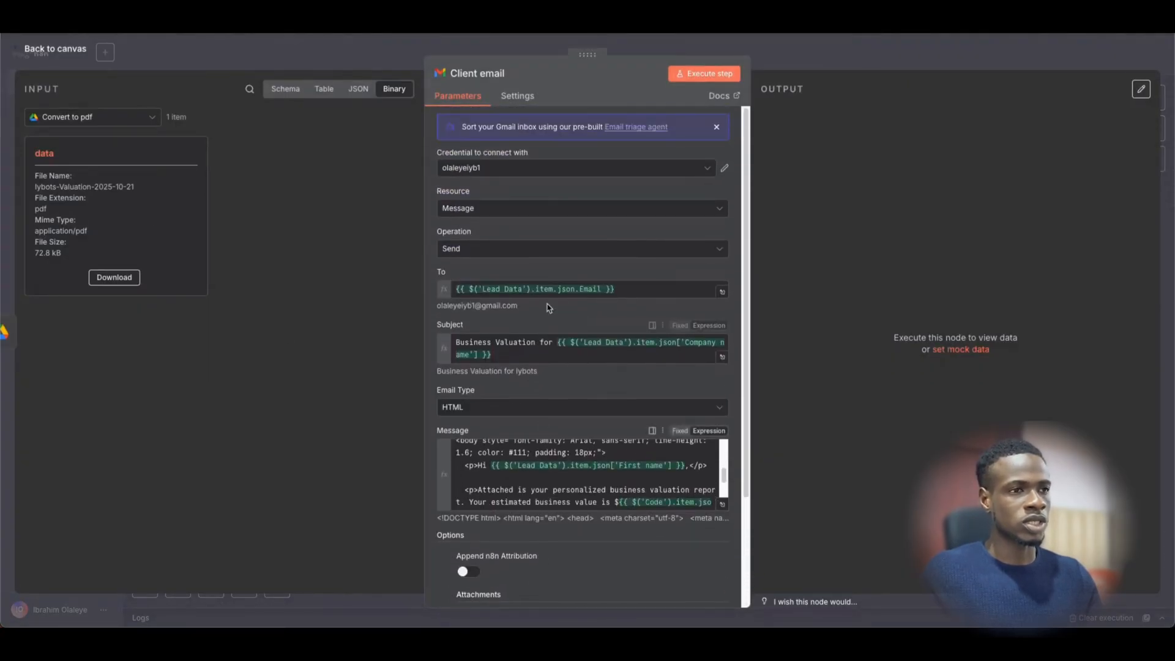
left_click(620, 290)
left_click(828, 285)
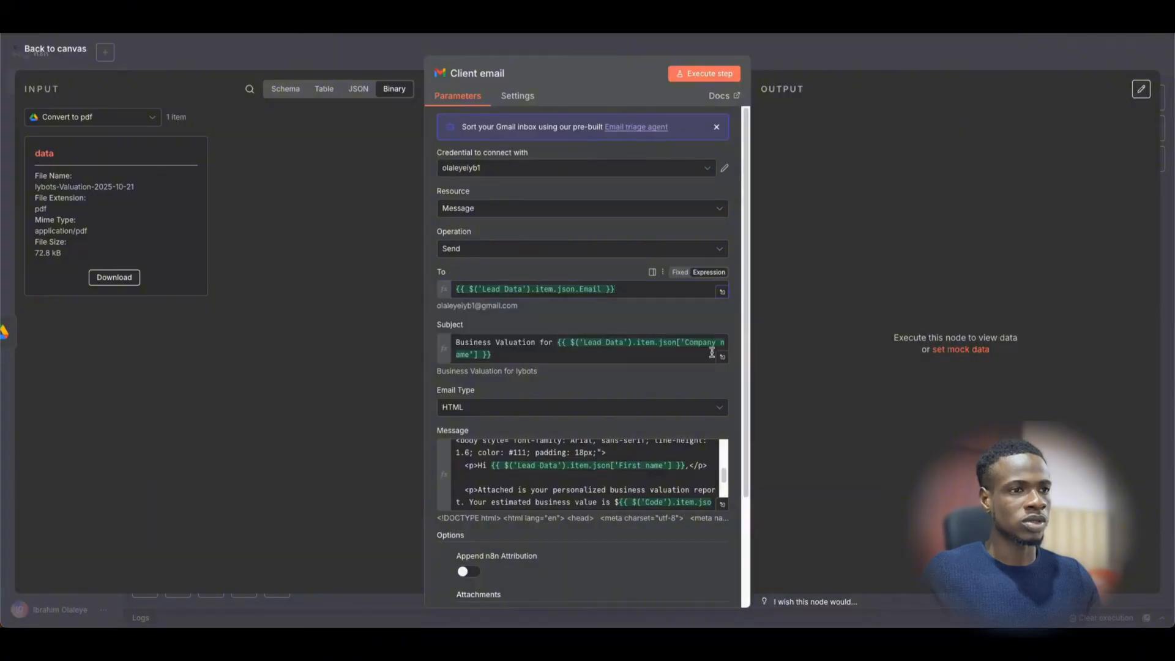
left_click(547, 342)
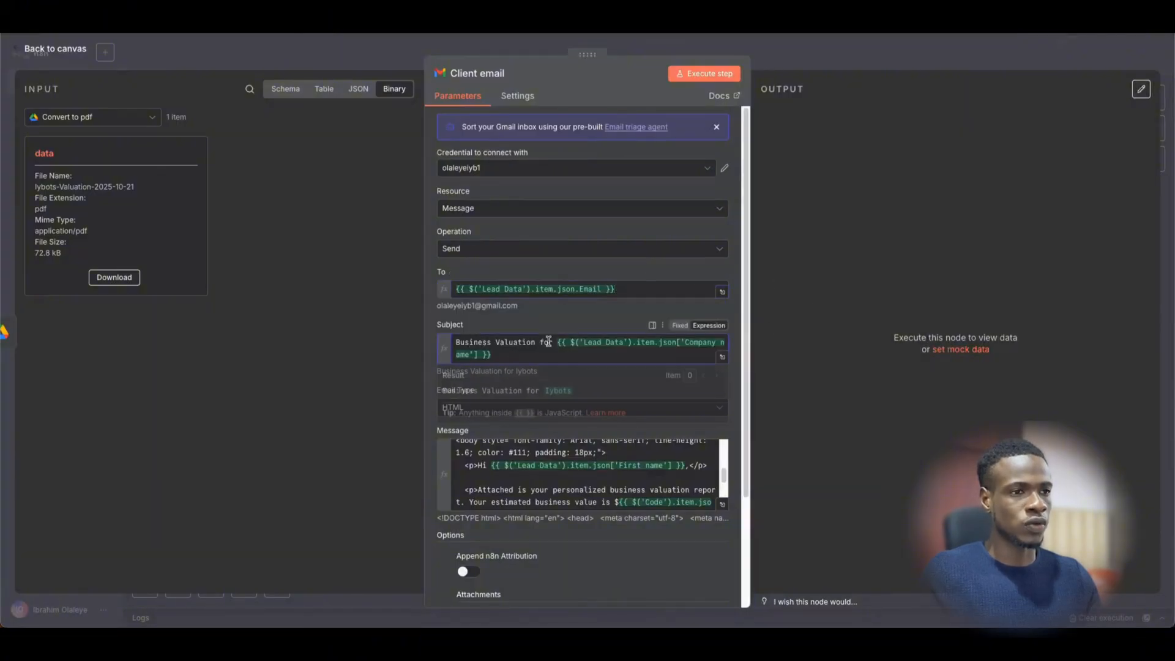
left_click(847, 353)
- Review the HTML message resolving the lead's first name and $256000 valuation, then close
scroll(538, 432, "down", 3)
scroll(667, 385, "up", 5)
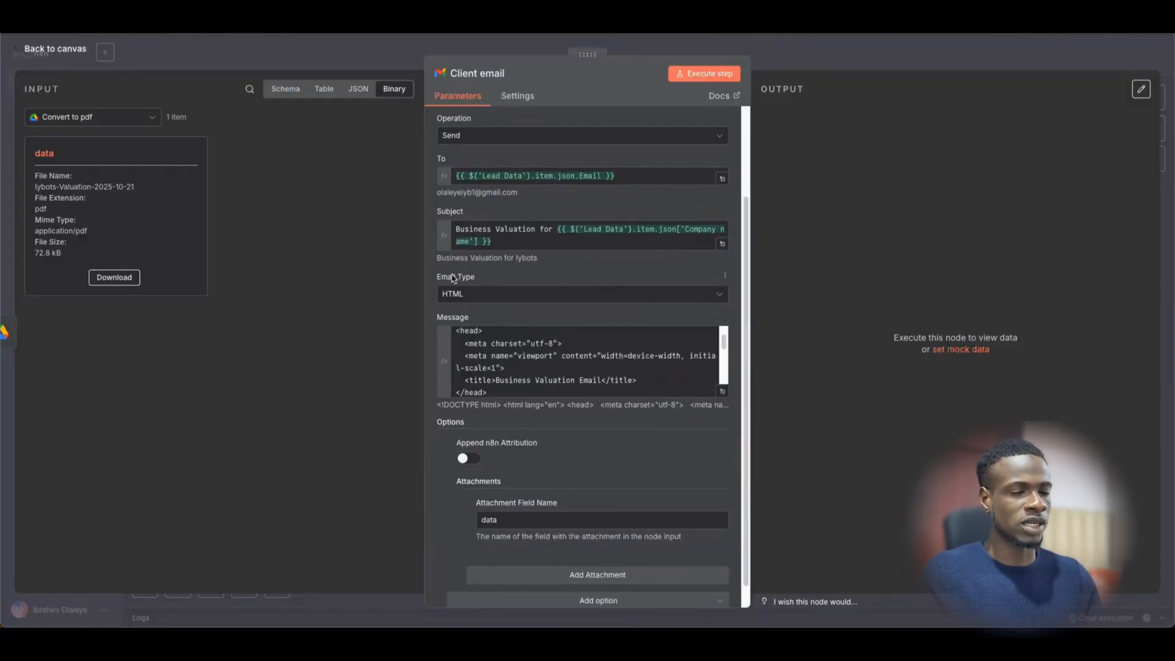
scroll(704, 394, "up", 1)
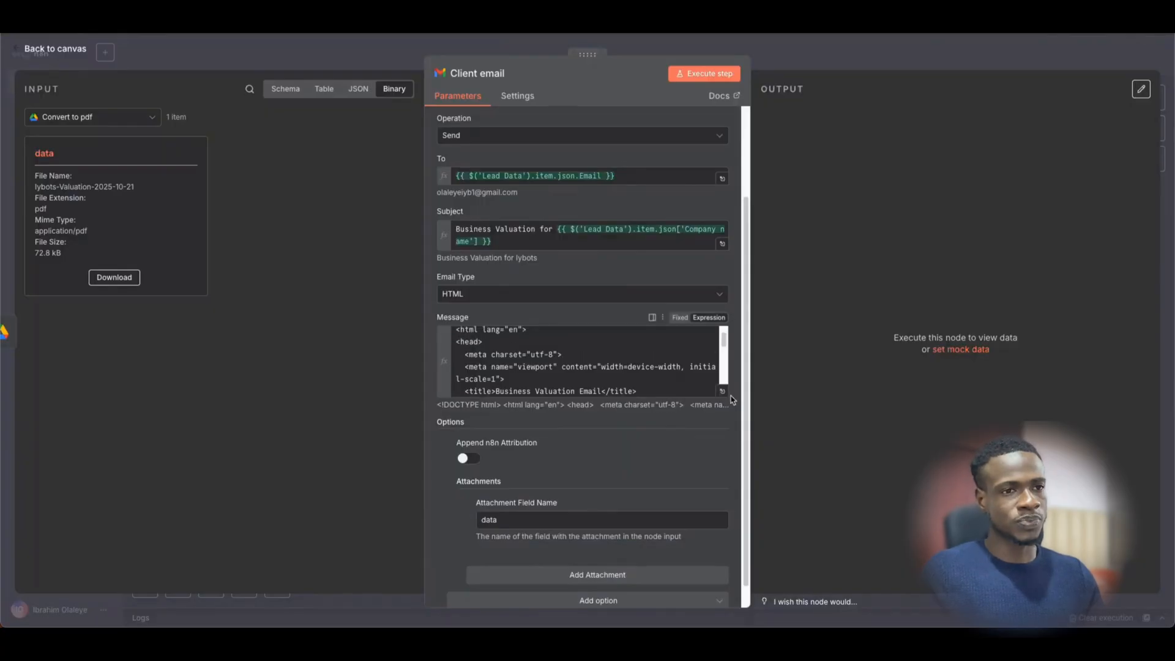
left_click(722, 393)
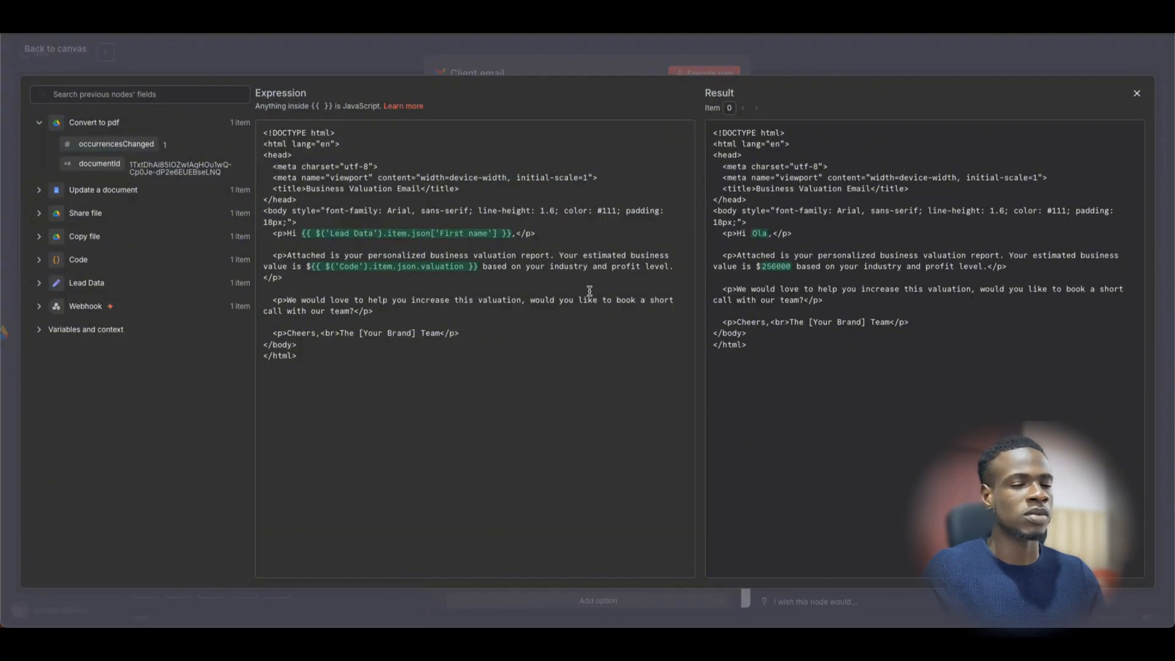
left_click(556, 71)
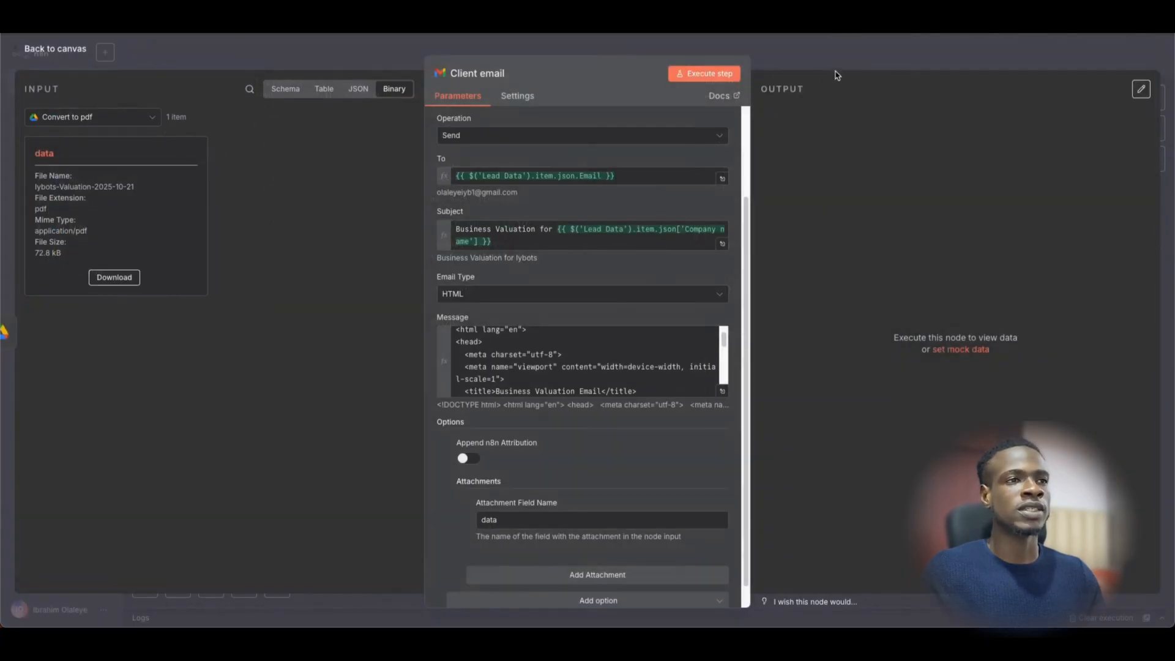
key("Escape")
left_click(480, 367)
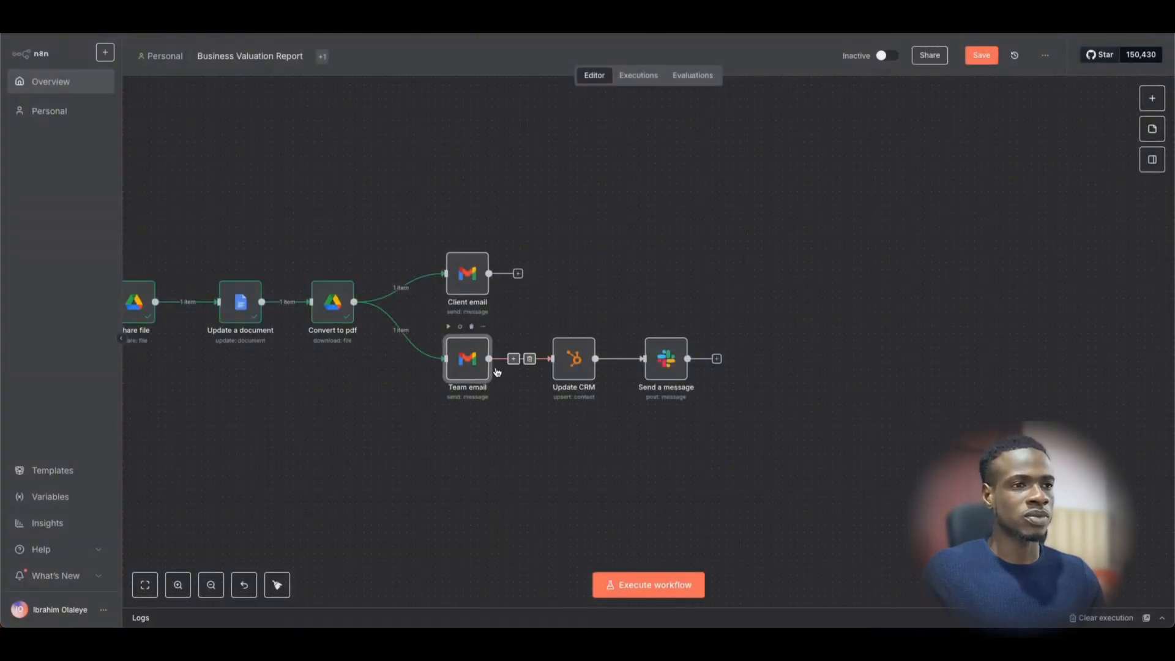
- Review the Team email's recipient, subject and 'report is ready' message
double_click(496, 372)
left_click_drag(540, 289, 409, 292)
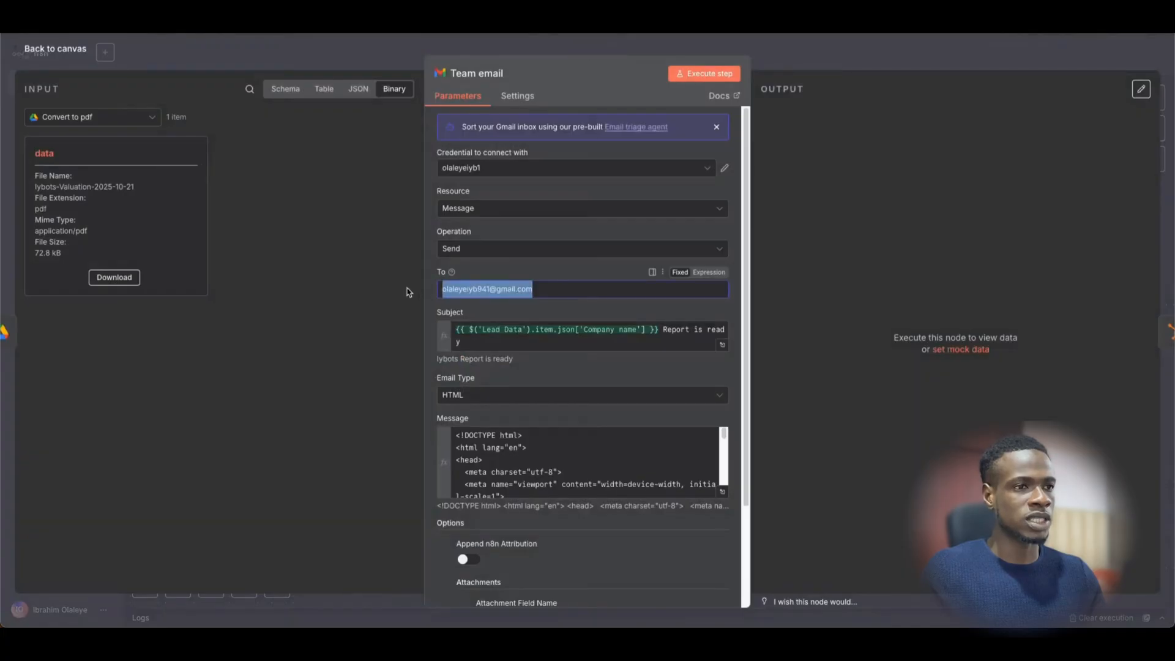
left_click(493, 344)
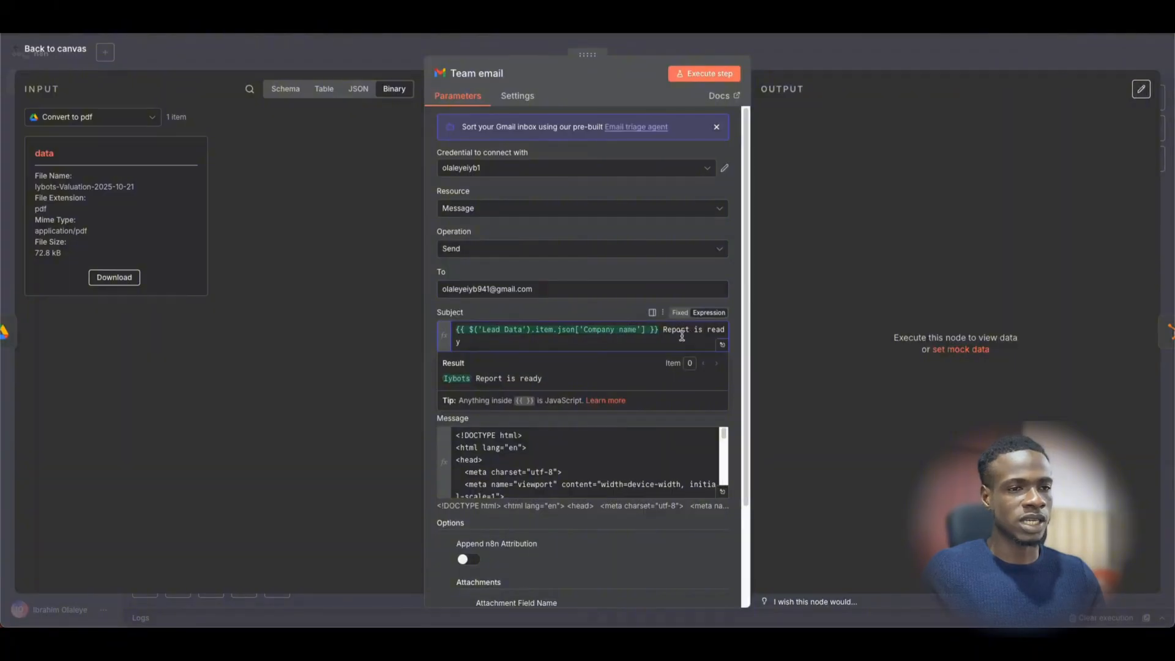
scroll(516, 441, "down", 5)
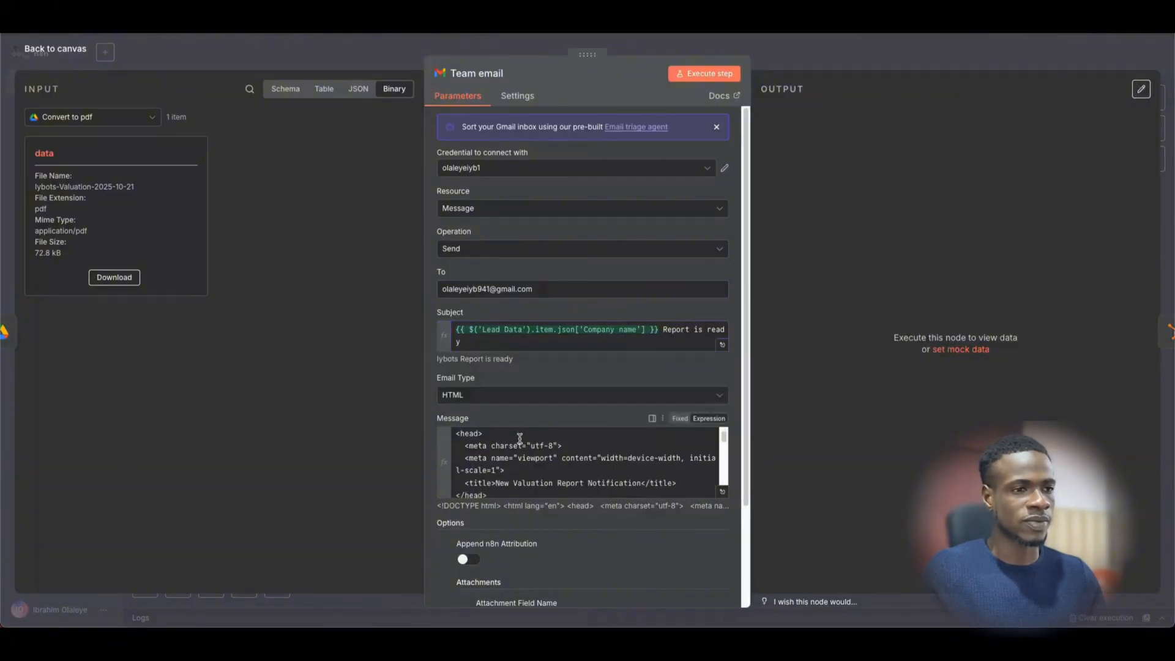
left_click(721, 493)
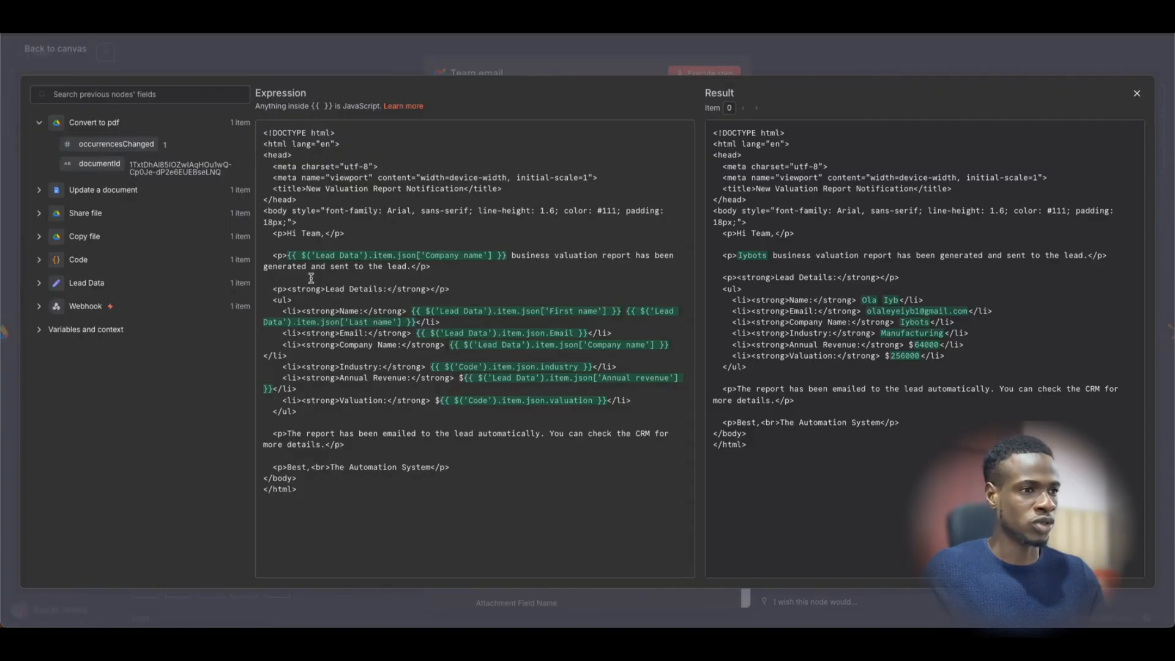
left_click(655, 72)
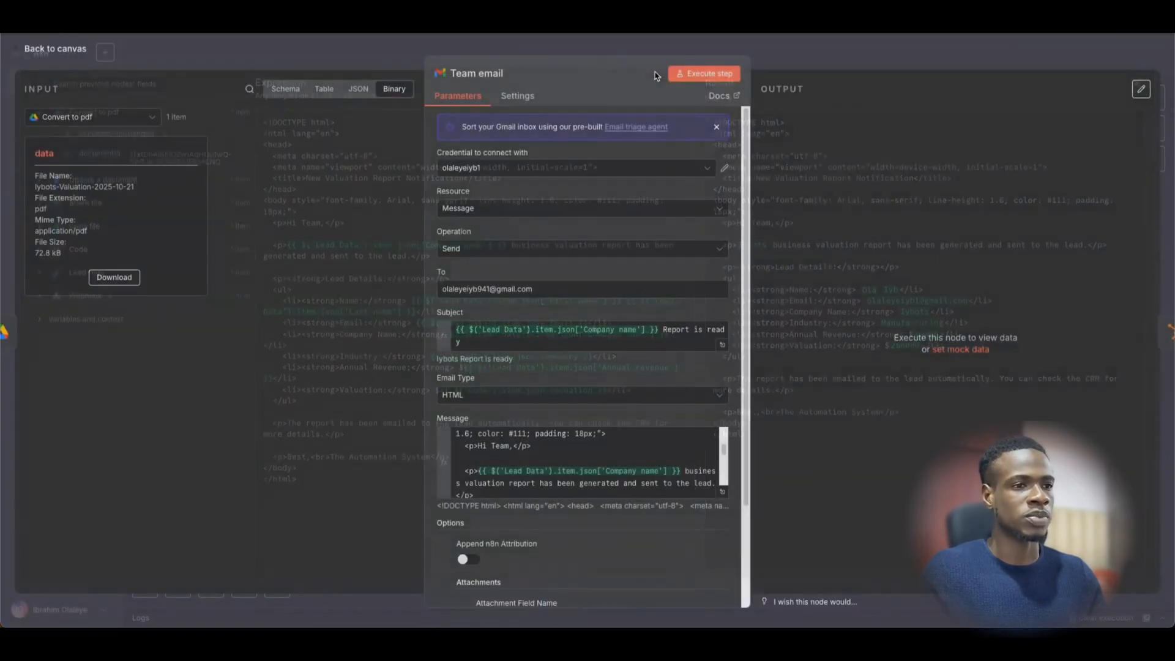
- Set the Team email type to HTML with the 'data' PDF attachment
left_click(581, 402)
scroll(525, 511, "down", 4)
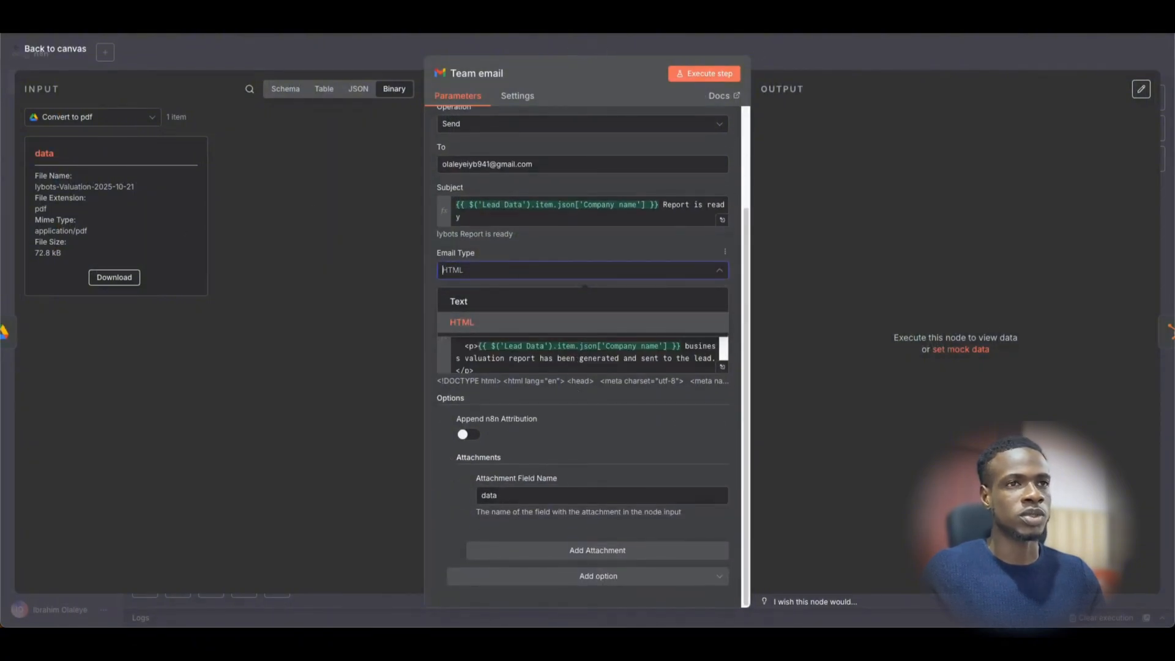
left_click(840, 55)
left_click(839, 55)
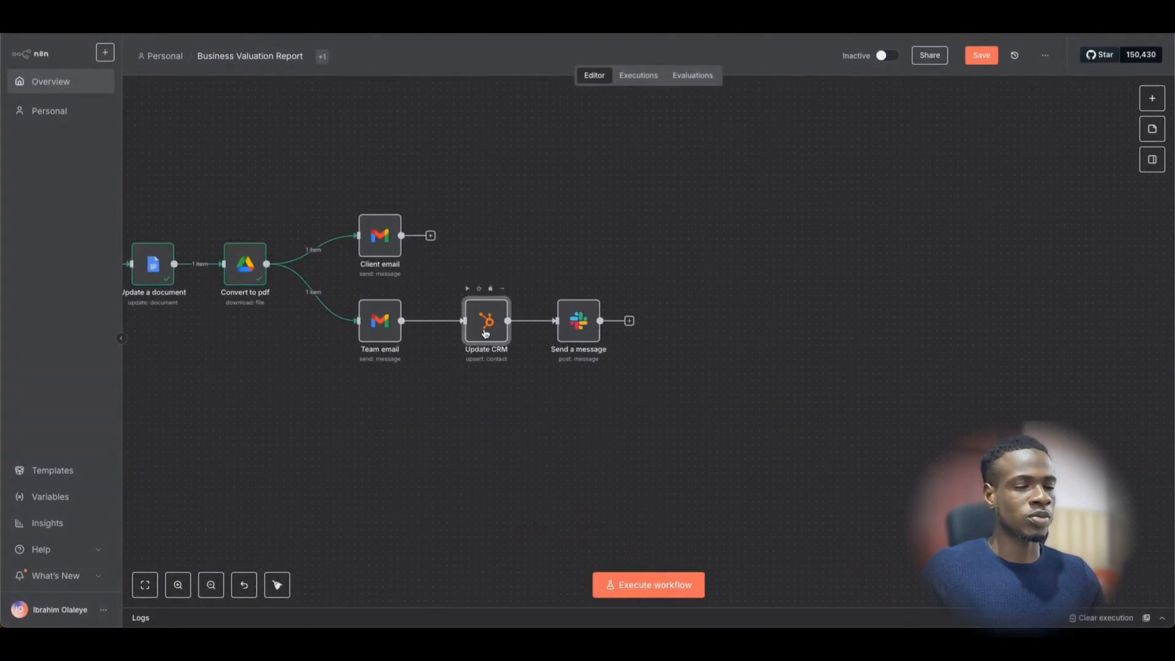
double_click(486, 332)
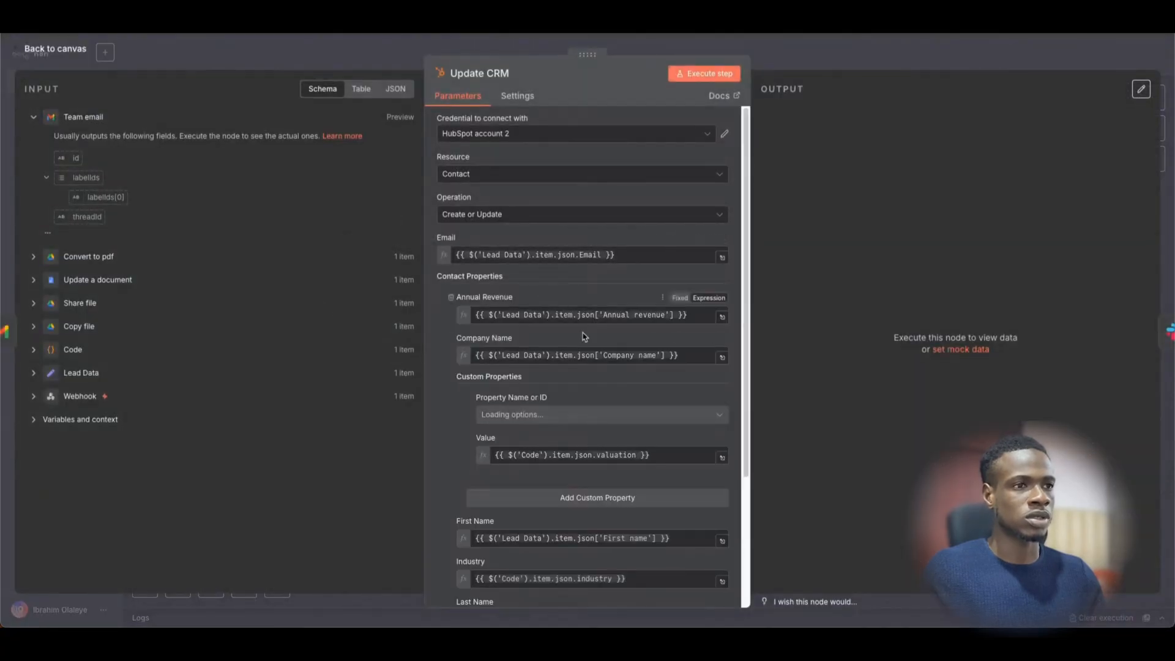
scroll(616, 440, "down", 3)
scroll(589, 399, "up", 2)
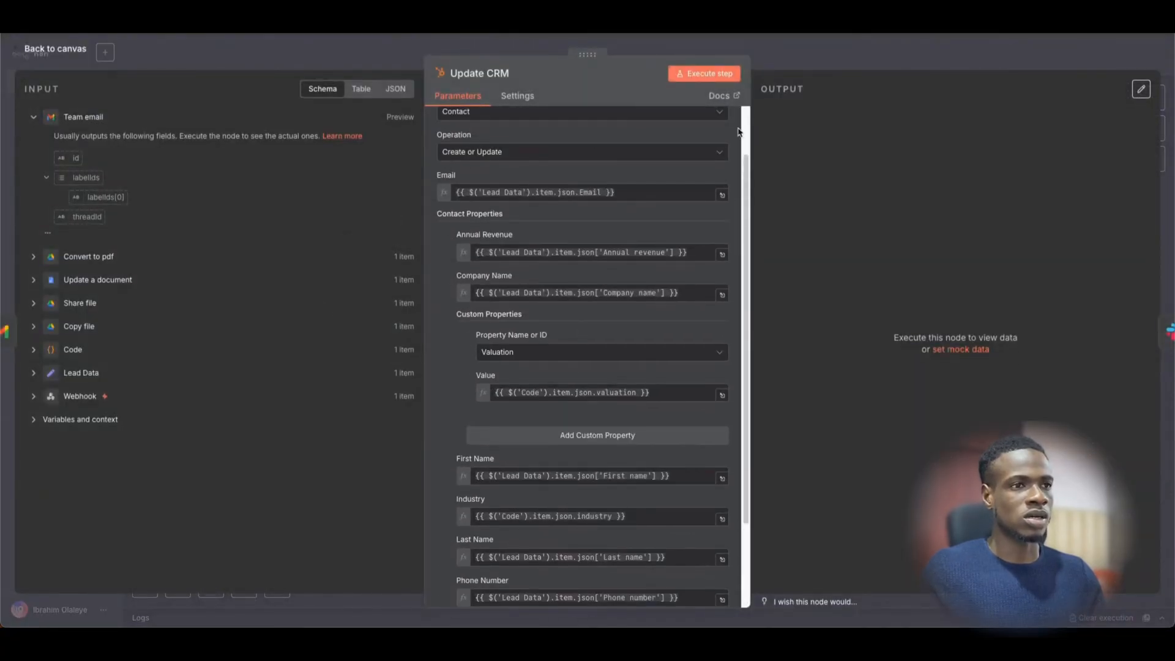
left_click(817, 55)
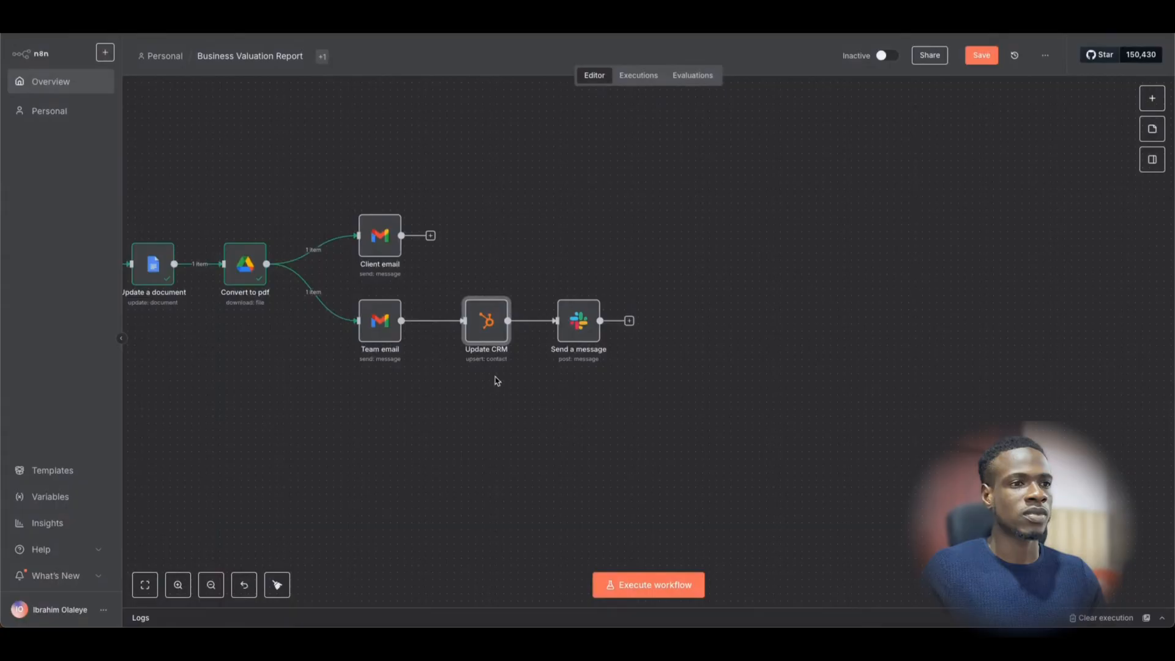
double_click(588, 338)
scroll(558, 381, "down", 2)
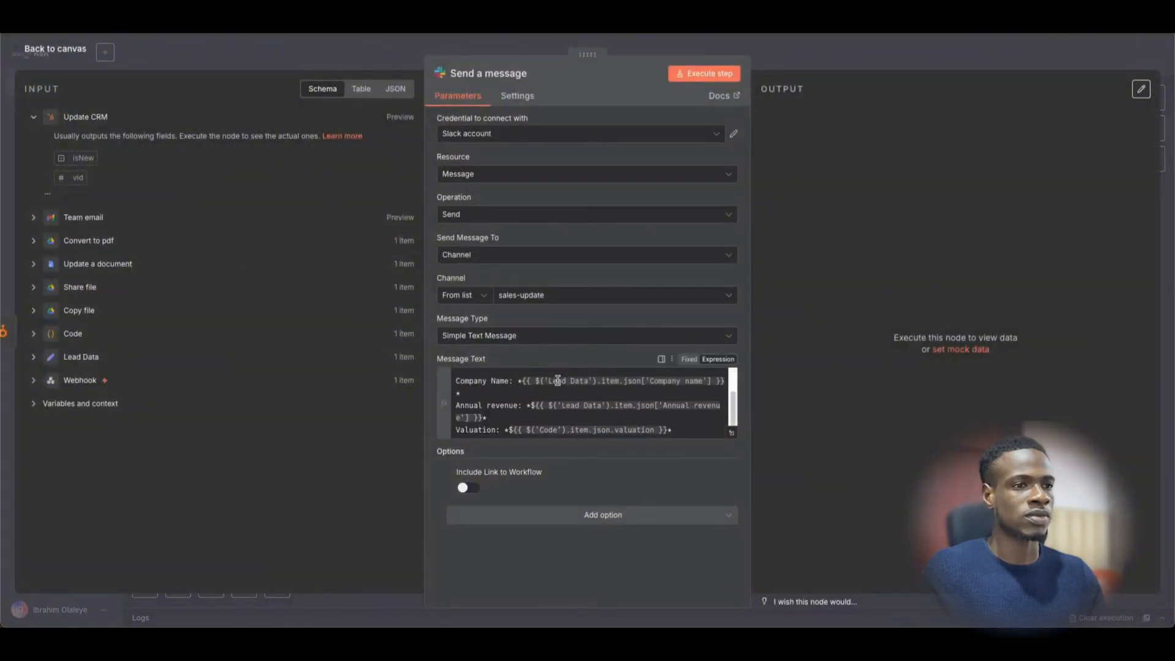
scroll(551, 391, "up", 2)
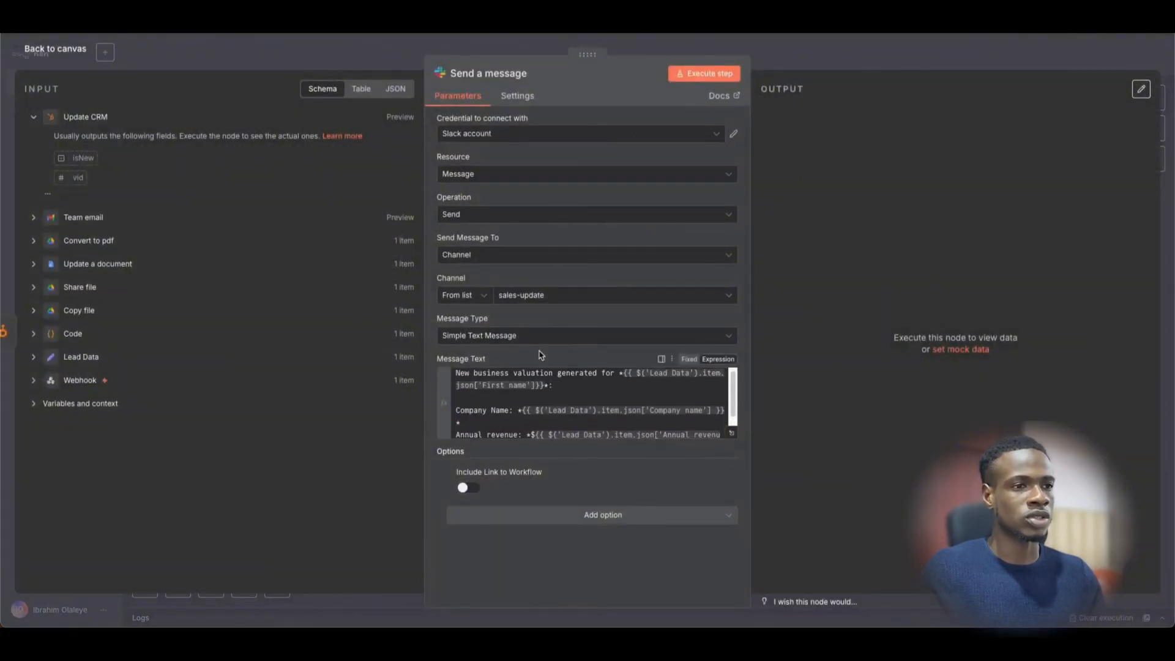
left_click(806, 62)
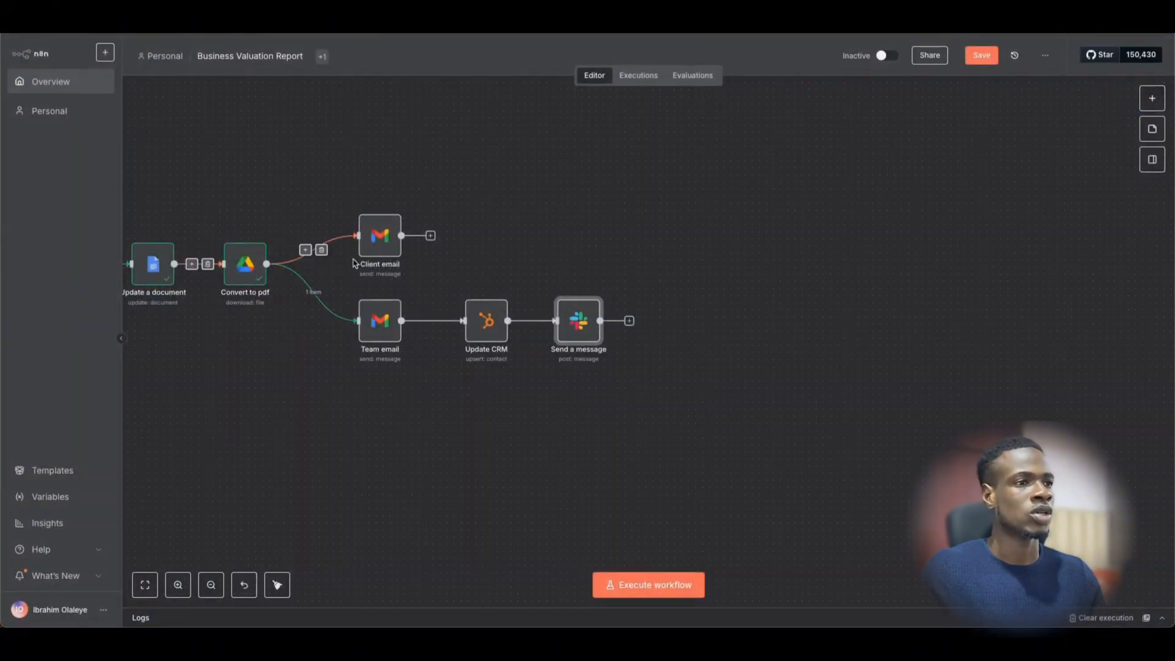
- Run the Client email step and confirm its output shows SENT and INBOX labels
left_click(427, 200)
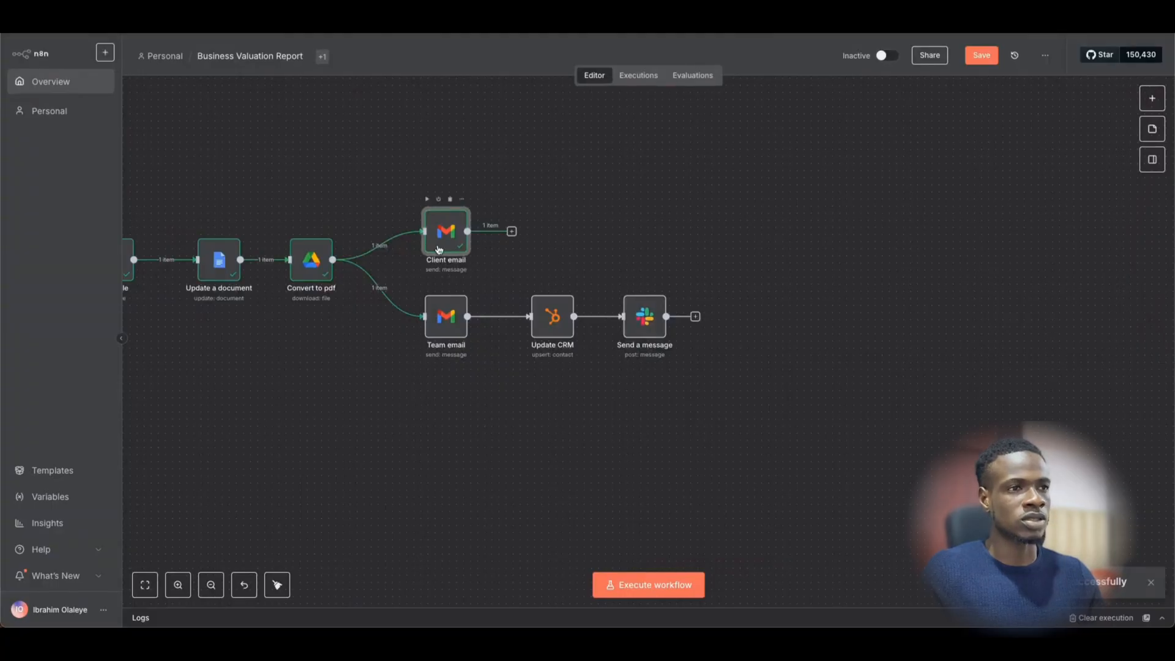
double_click(439, 250)
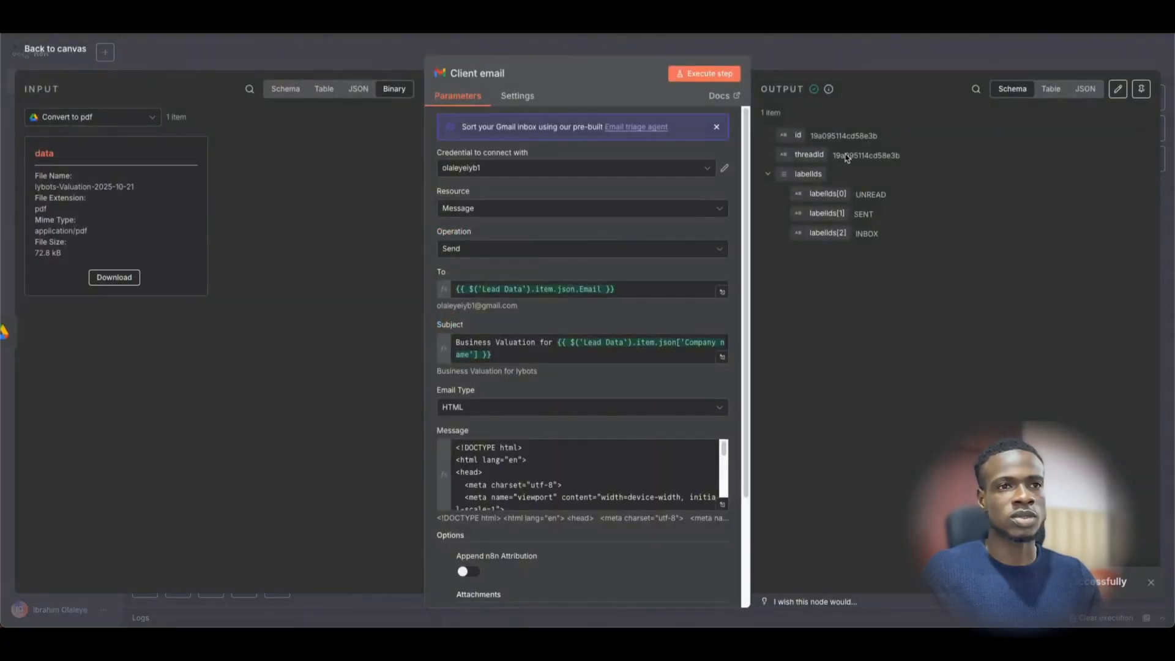
left_click(844, 53)
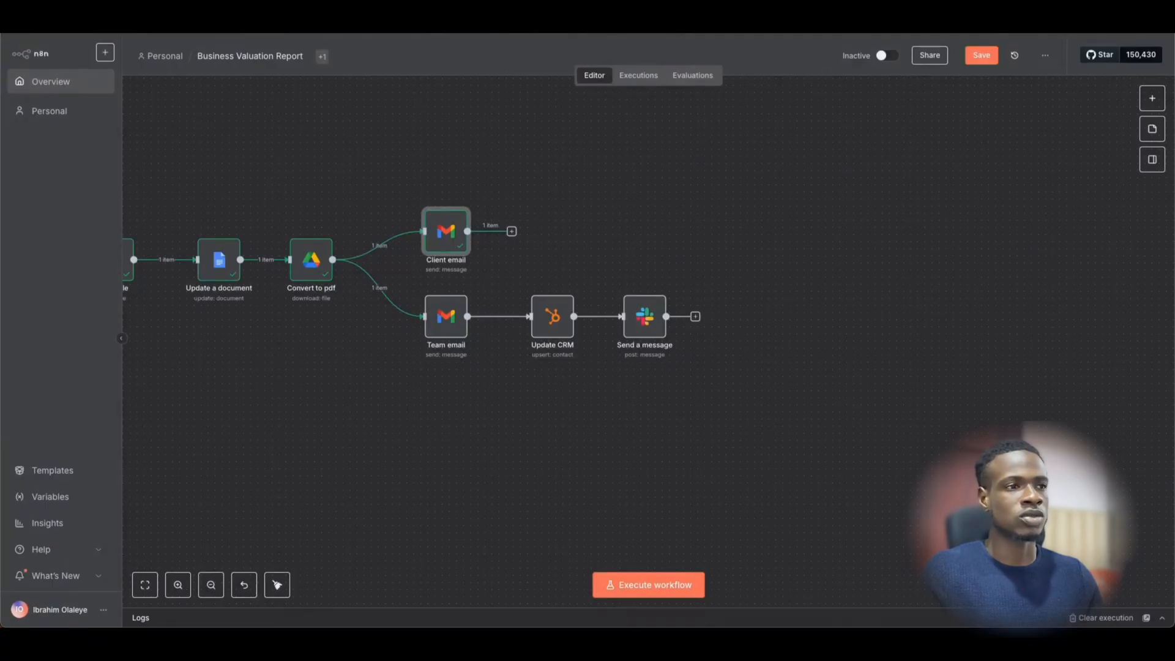
key("super+t")
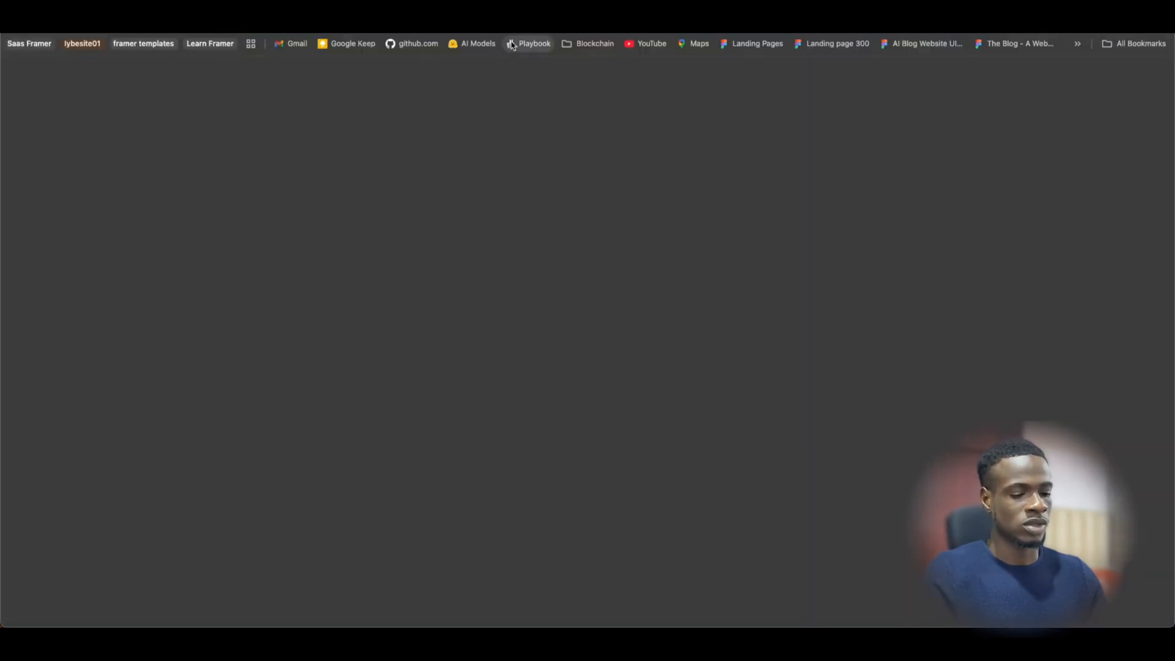
- Open the 'Business Valuation for lybots' email in Gmail and preview its attached PDF
left_click(307, 47)
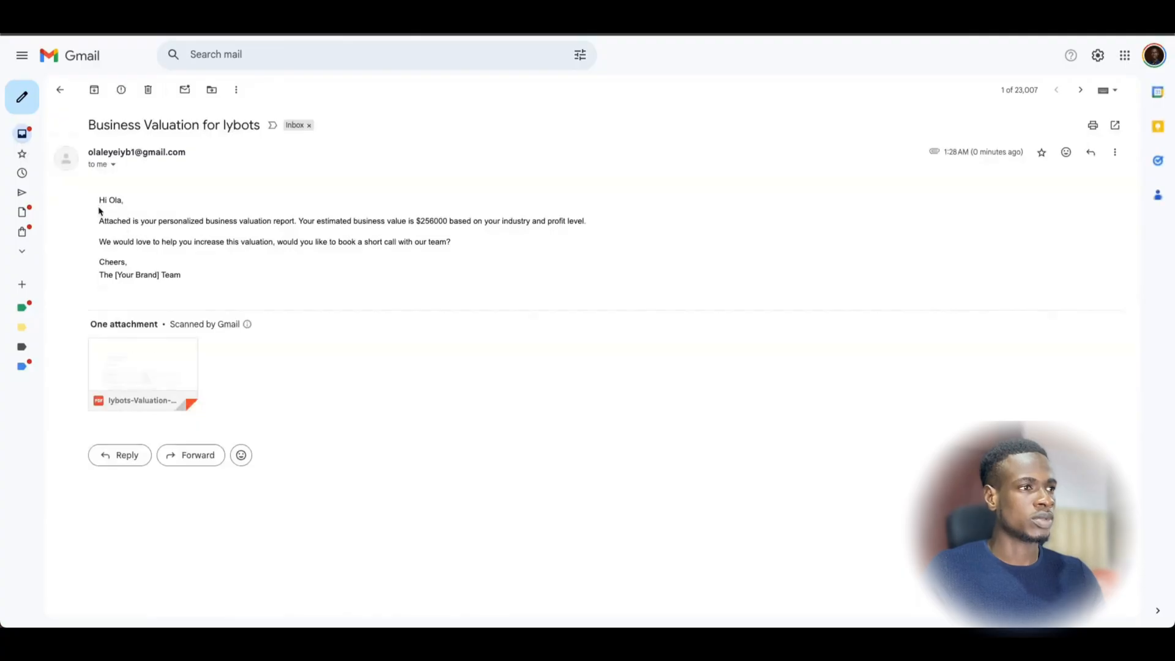
left_click_drag(98, 202, 181, 283)
left_click(165, 390)
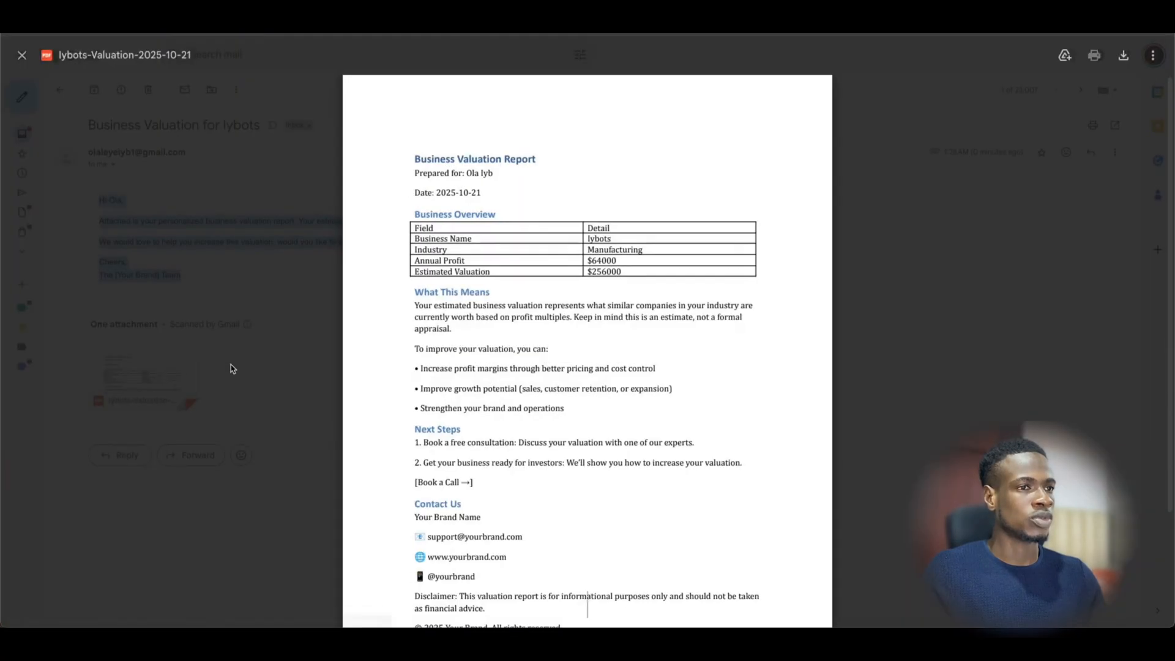
key("Escape")
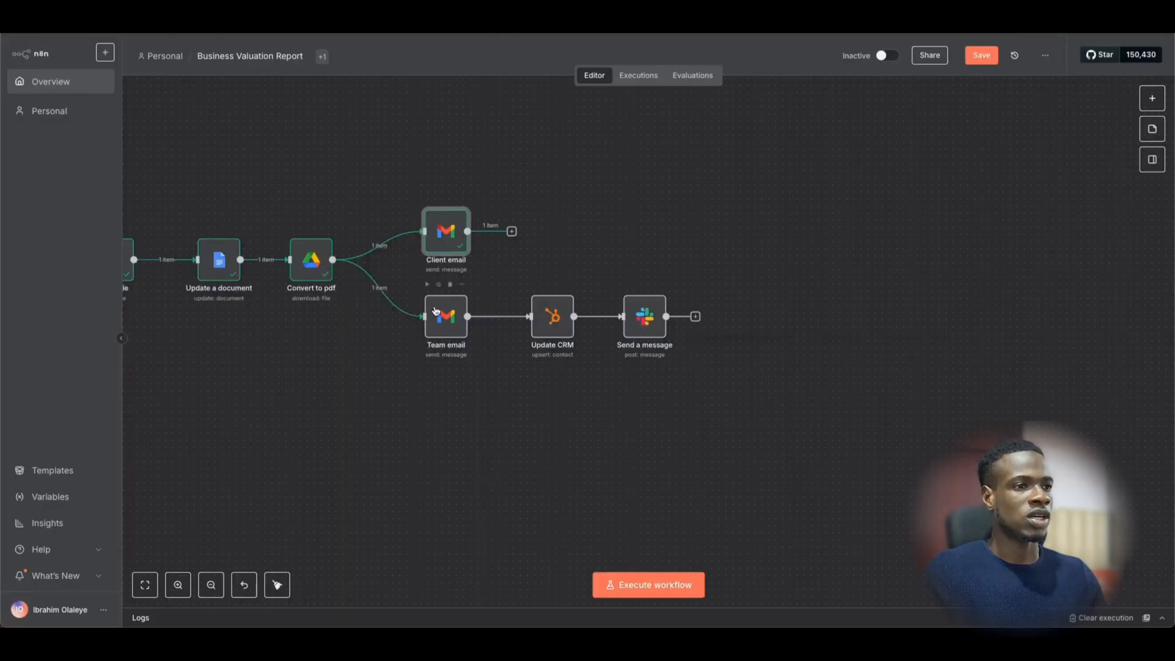
- Run the Team email step, then run the Update CRM step
left_click(435, 311)
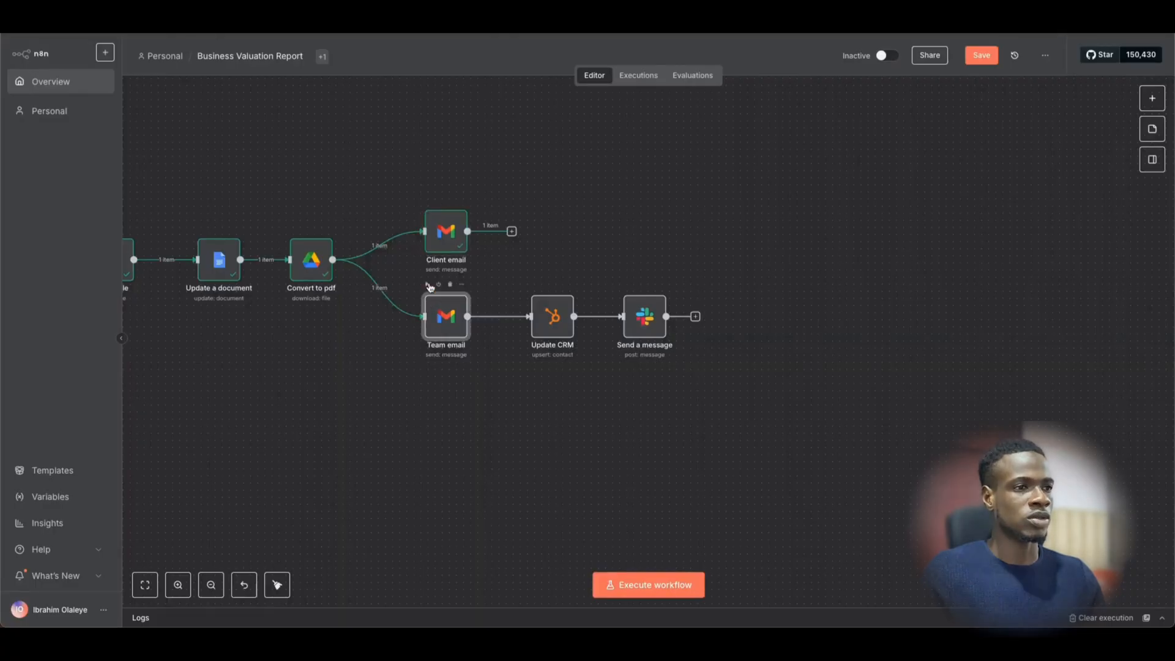
left_click(427, 285)
scroll(517, 355, "right", 2)
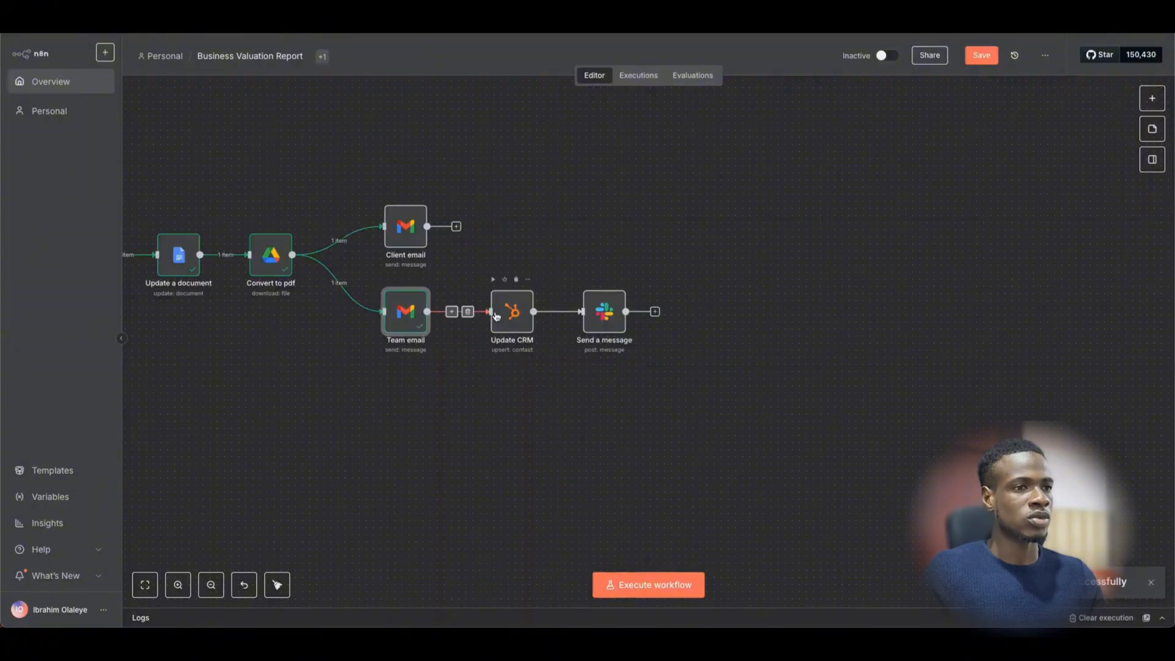
left_click(498, 315)
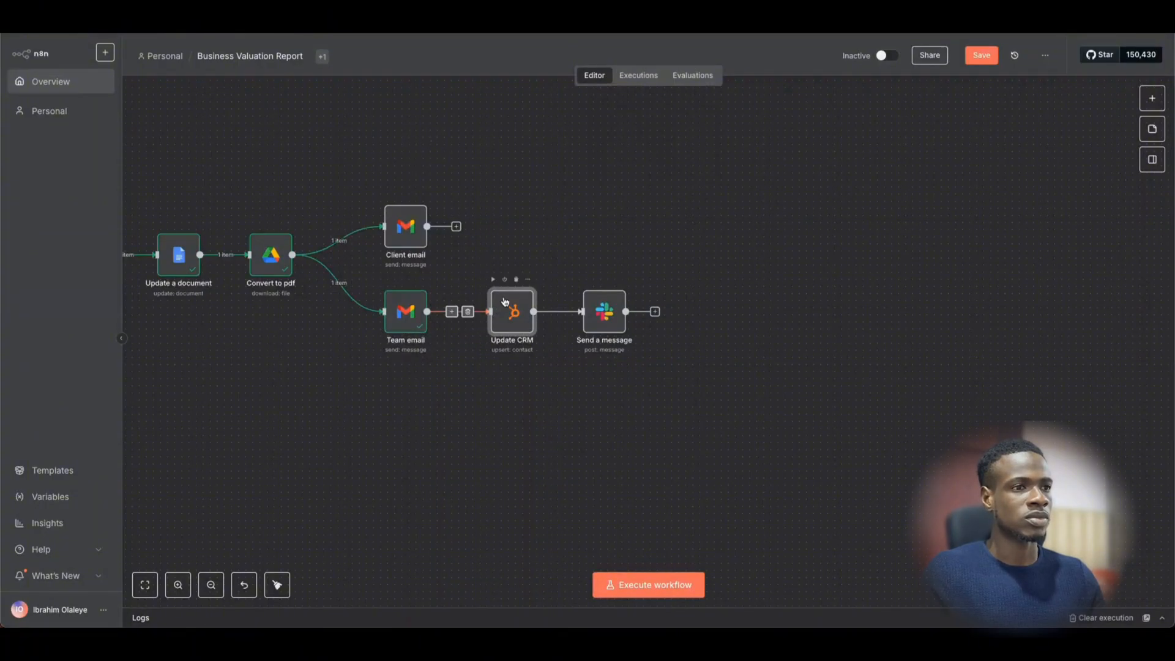
left_click(493, 280)
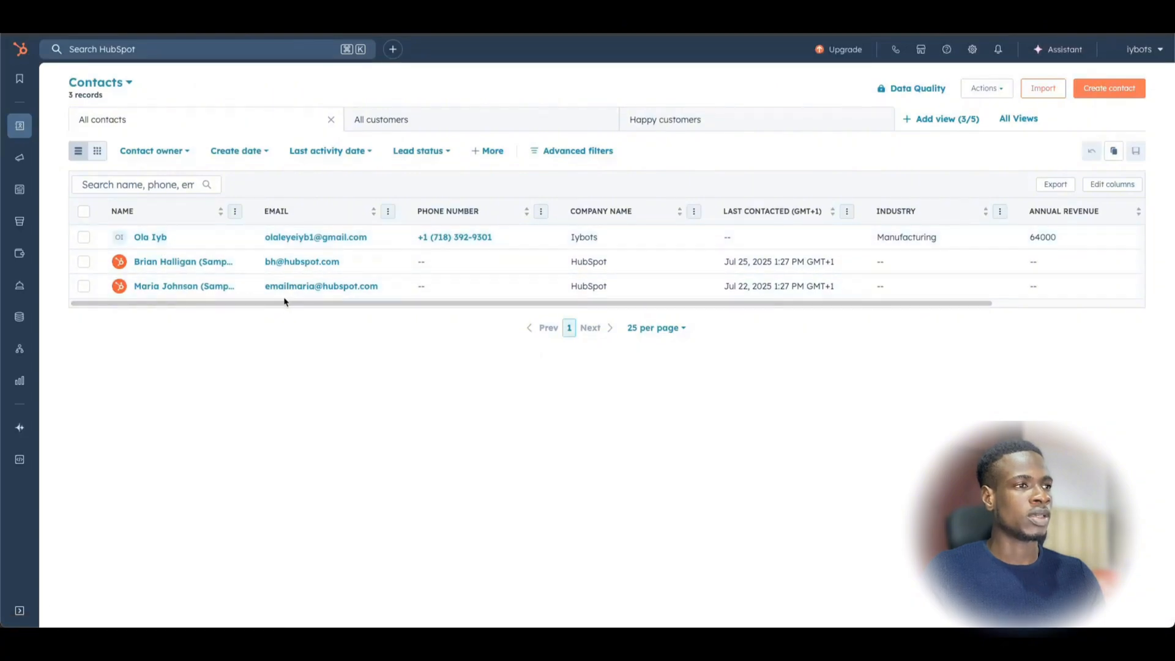
- Inspect the new lybots contact row with Manufacturing industry and 64000 annual revenue
left_click_drag(278, 302, 438, 304)
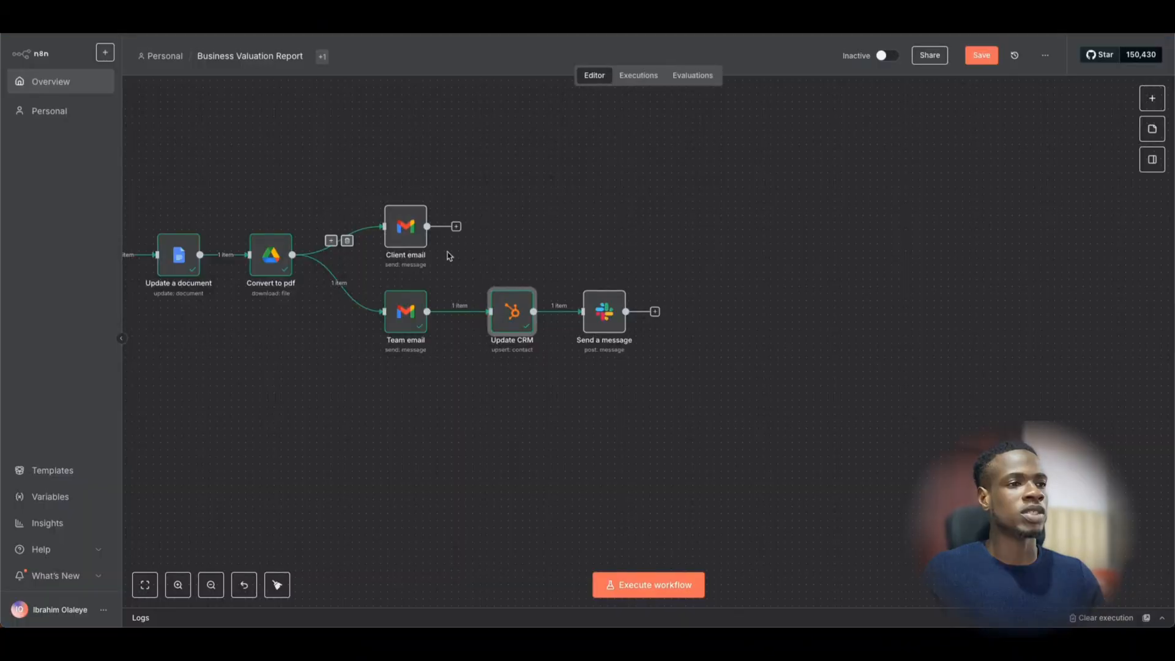
- Run the Send a message step to post the Iybots update to Slack's #sales-update channel
scroll(487, 308, "right", 3)
left_click_drag(487, 306, 497, 303)
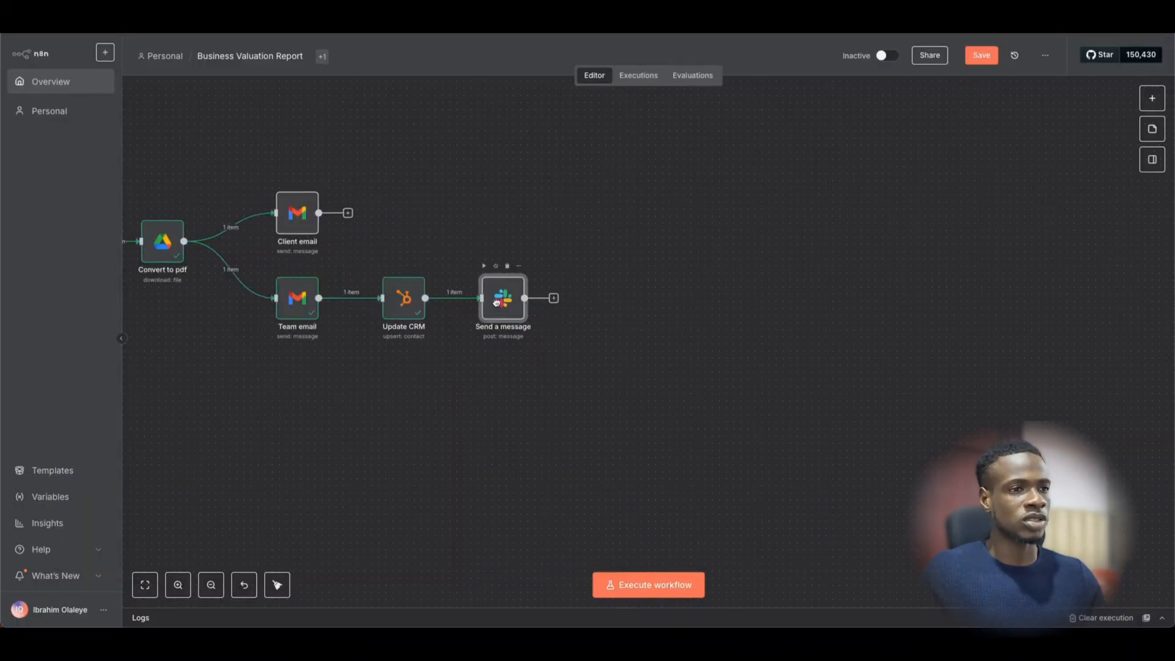
left_click(484, 267)
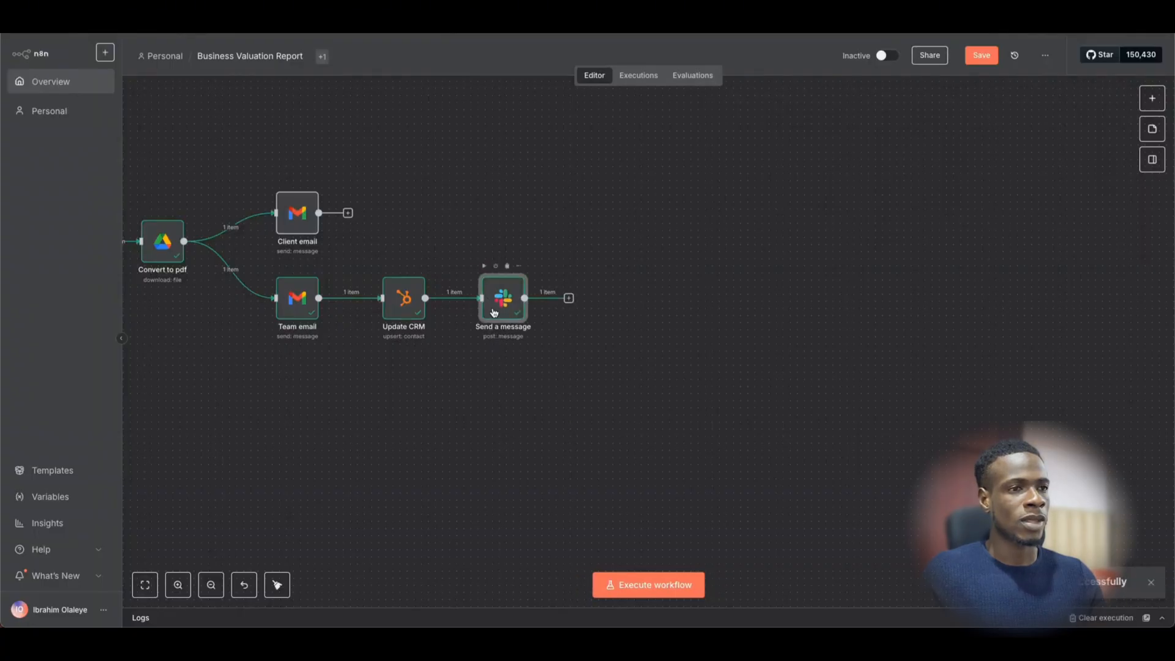
- Check that the Message Text resolves to Iybots, annual revenue $64000 and valuation $256000
double_click(494, 312)
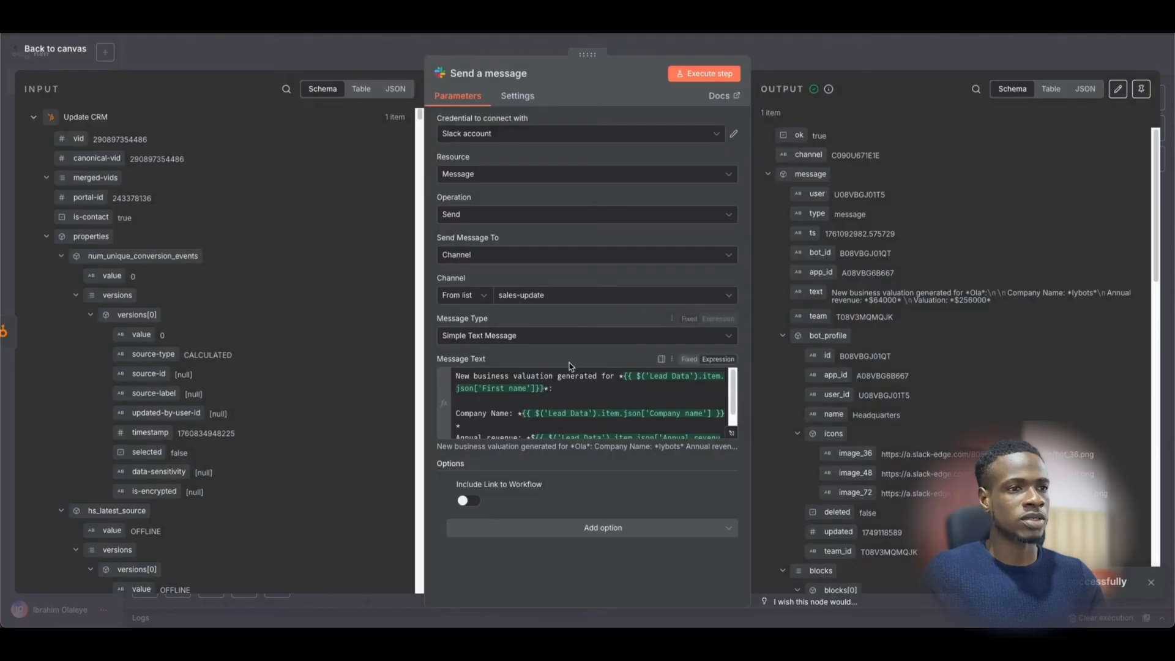
left_click(731, 433)
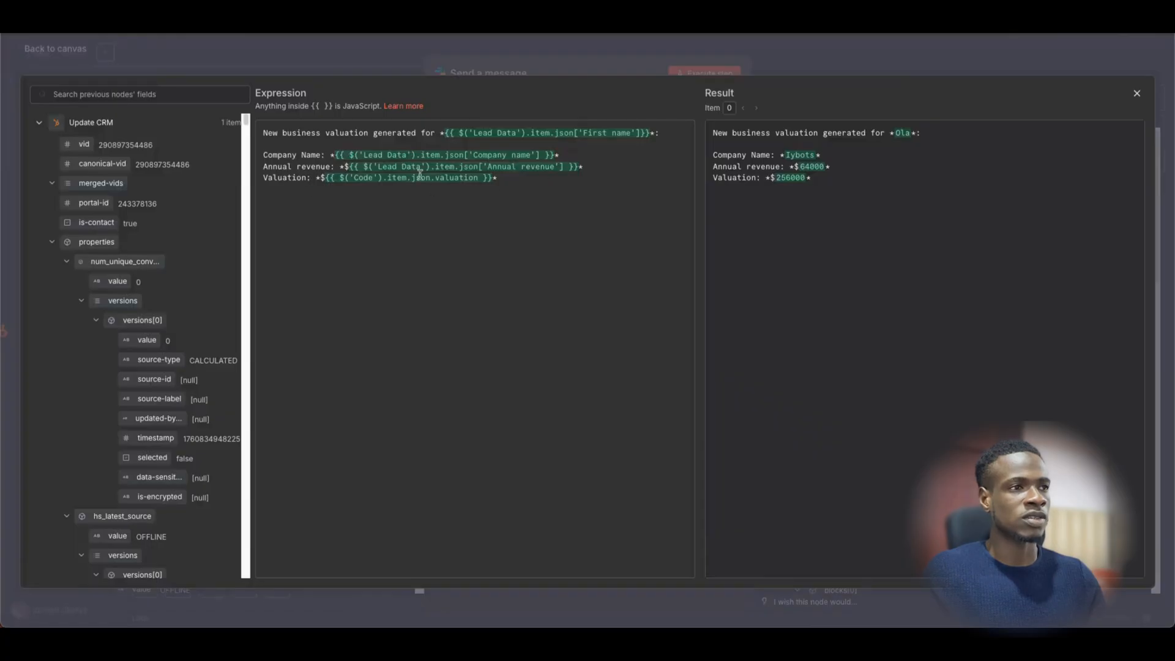
left_click(559, 64)
left_click(786, 59)
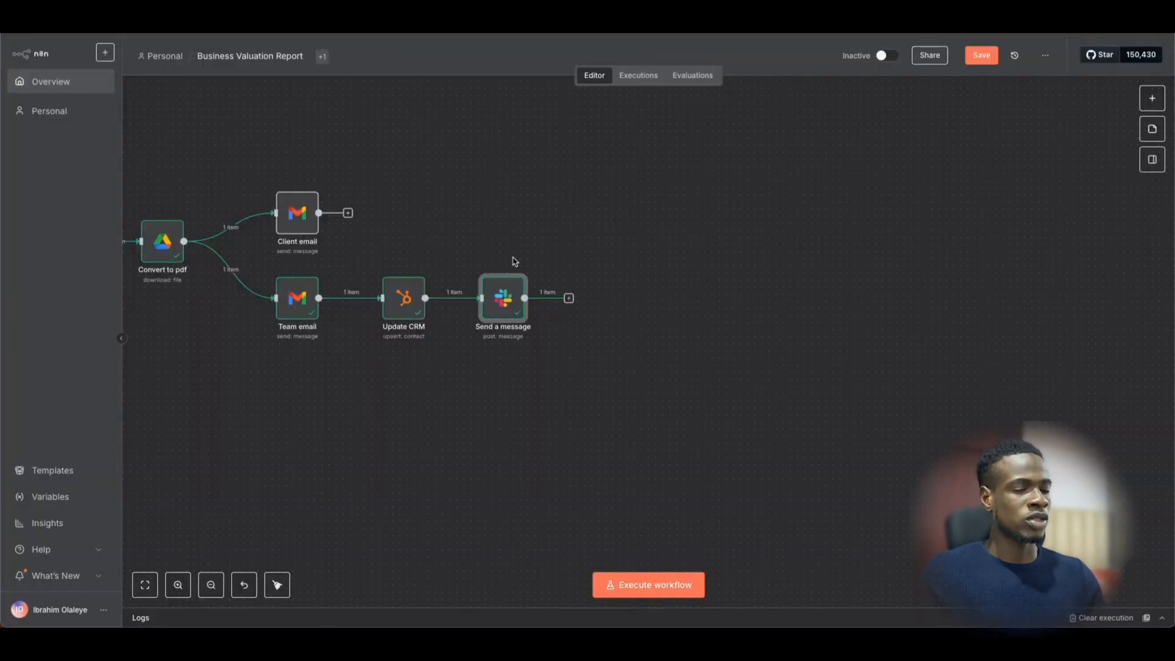
- Pan and zoom the canvas to show Webhook, Convert to pdf, both Gmail emails, Update CRM and Slack
scroll(515, 261, "left", 5)
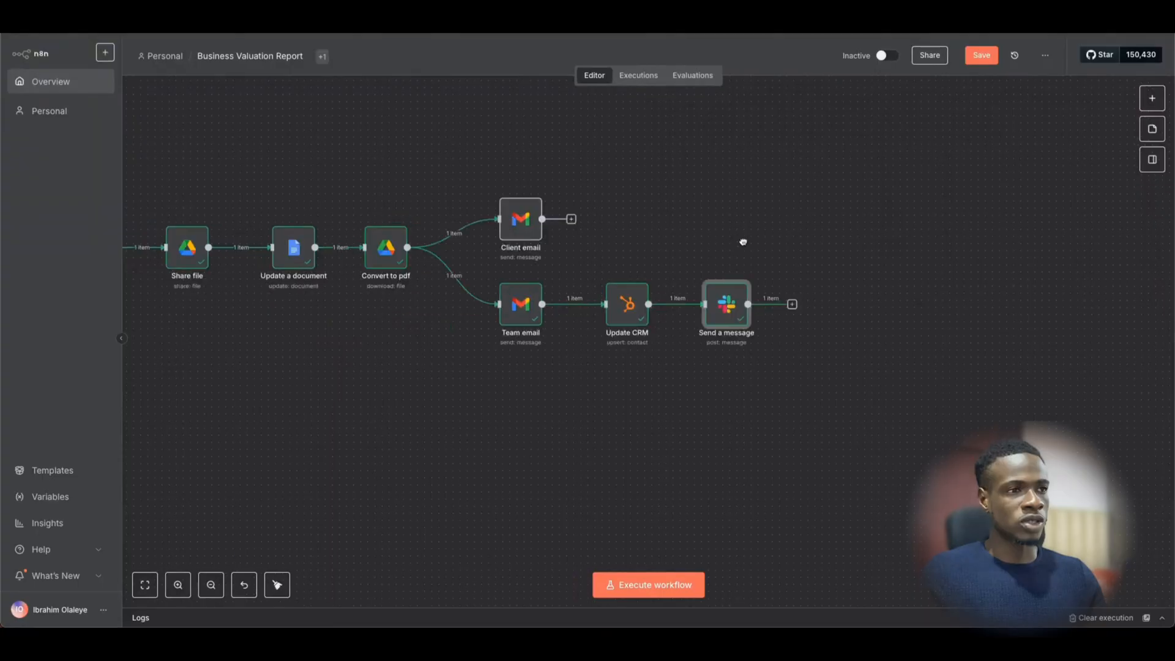
scroll(734, 242, "down", 2)
scroll(554, 260, "left", 5)
scroll(643, 294, "down", 2)
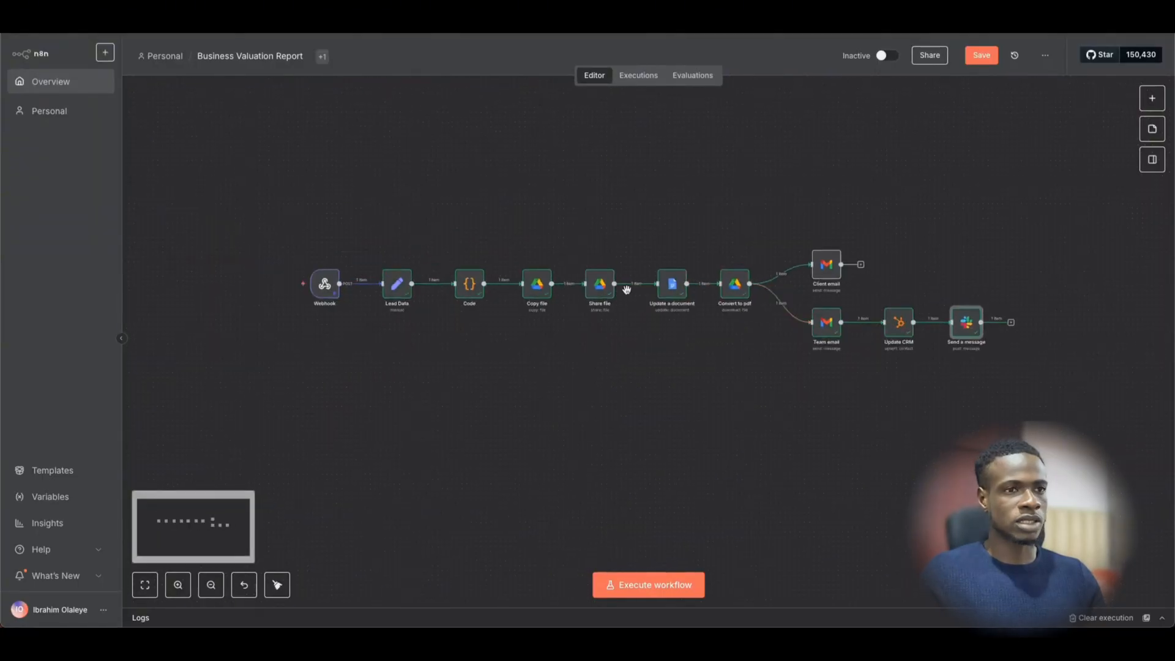
scroll(626, 290, "right", 2)
scroll(628, 293, "up", 2)
scroll(628, 293, "left", 3)
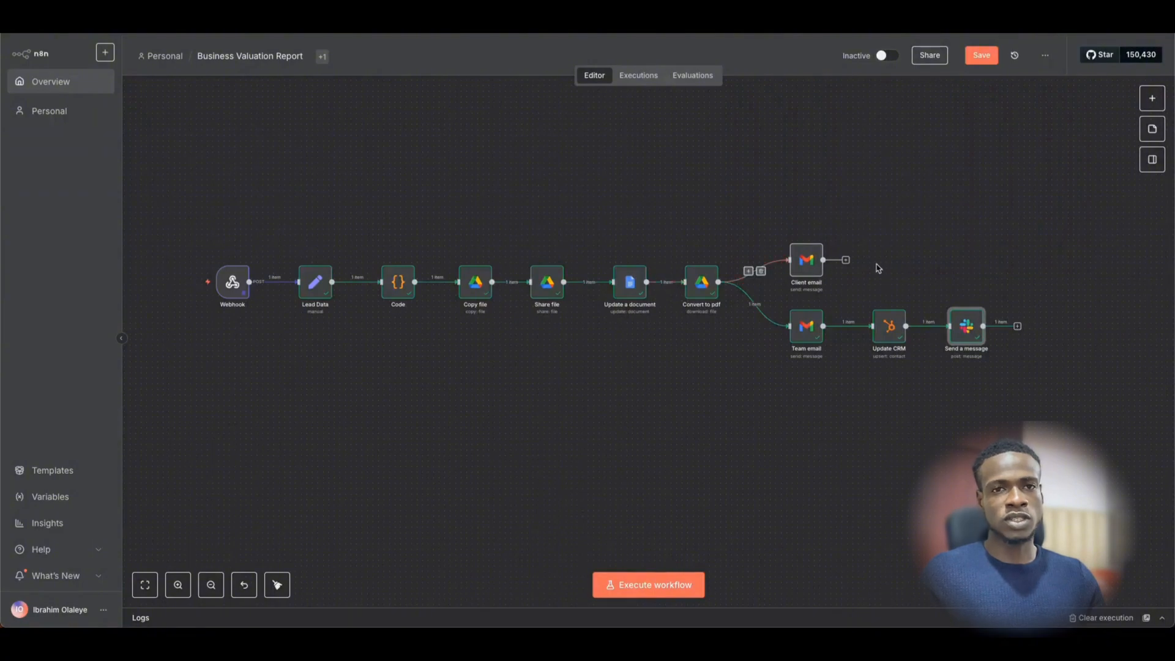
left_click_drag(923, 258, 915, 259)
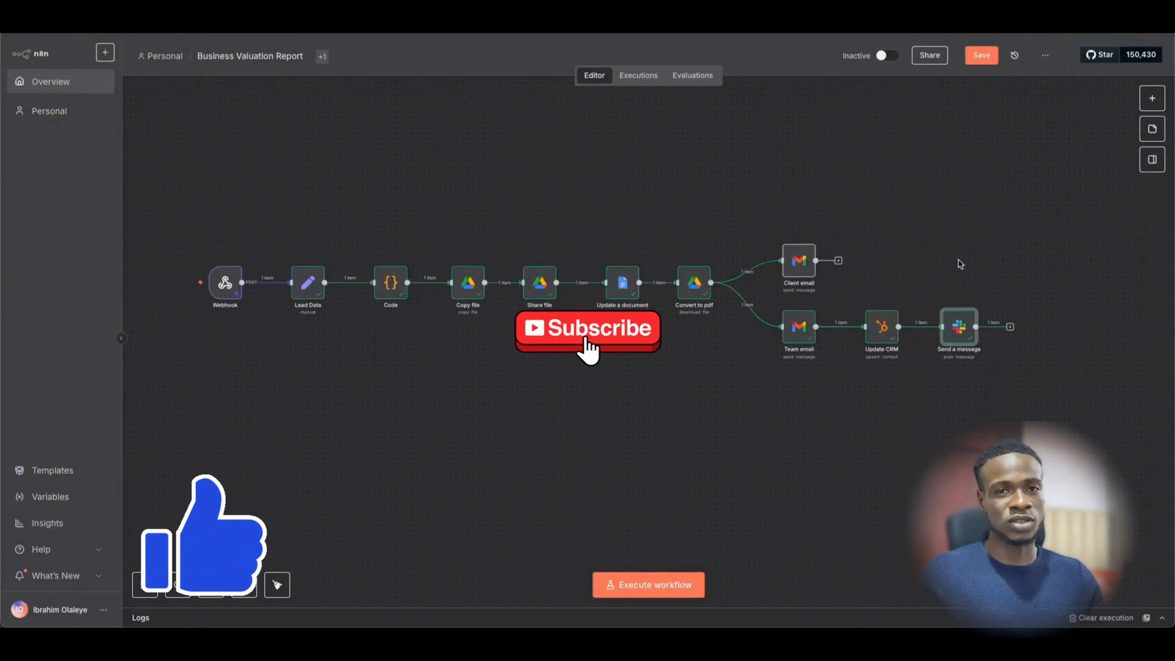
left_click_drag(959, 262, 903, 264)
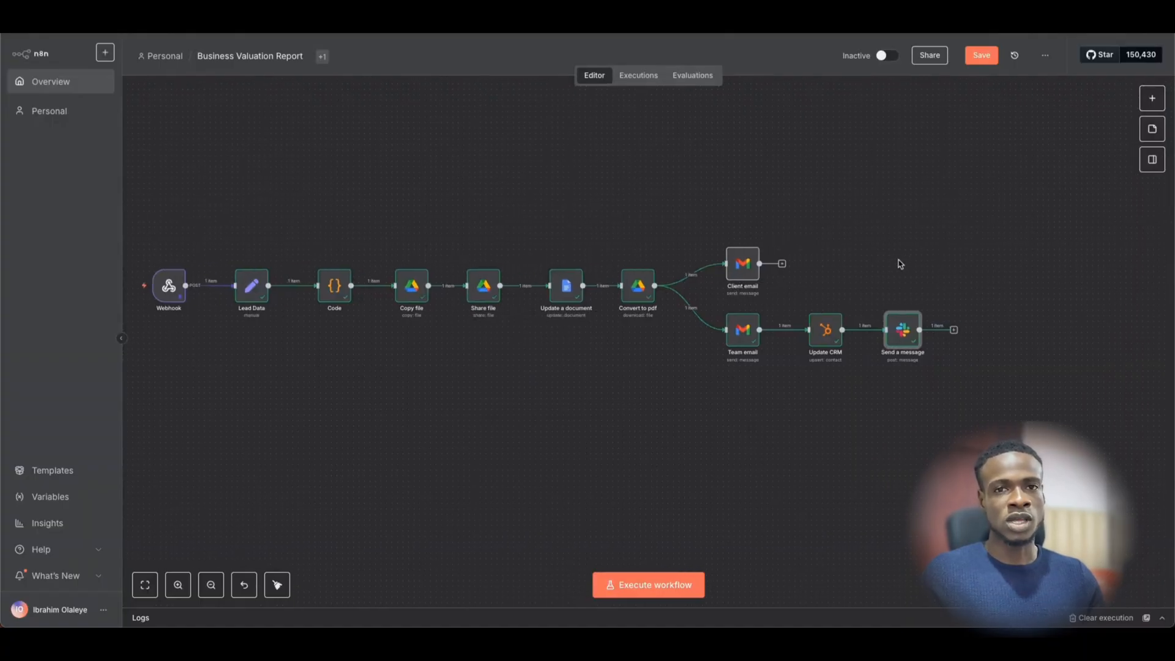
scroll(874, 263, "left", 2)
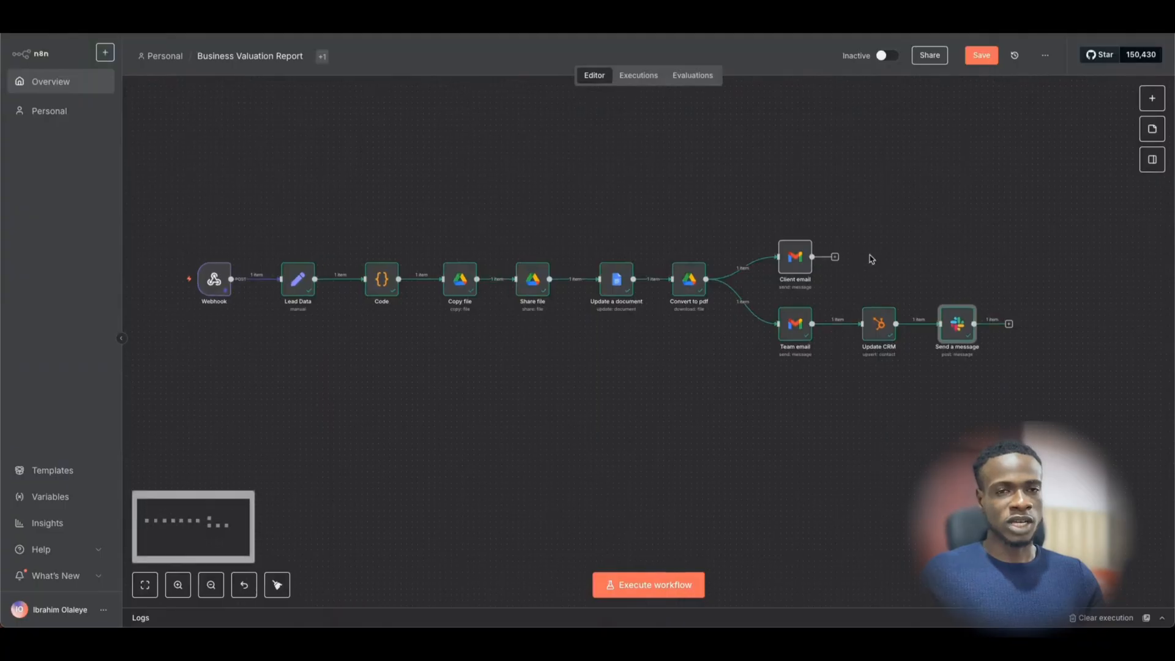